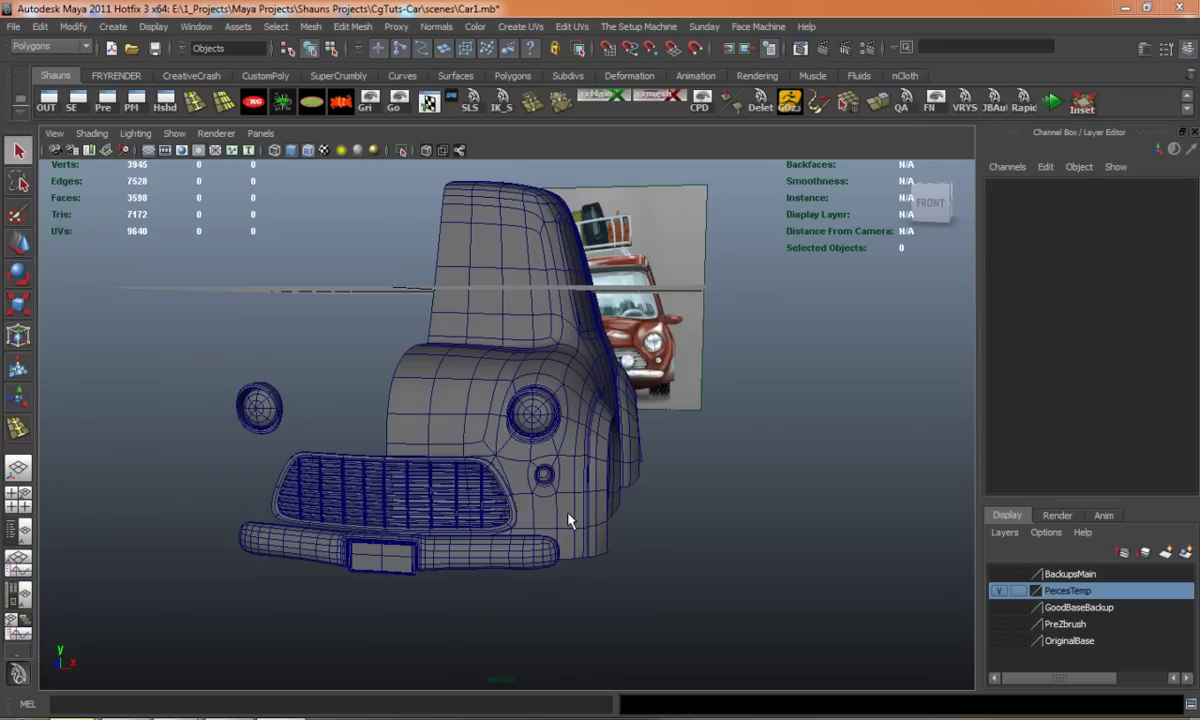
Duplicate the round headlight with Ctrl+D
right_click_drag(568, 520, 716, 461, "alt")
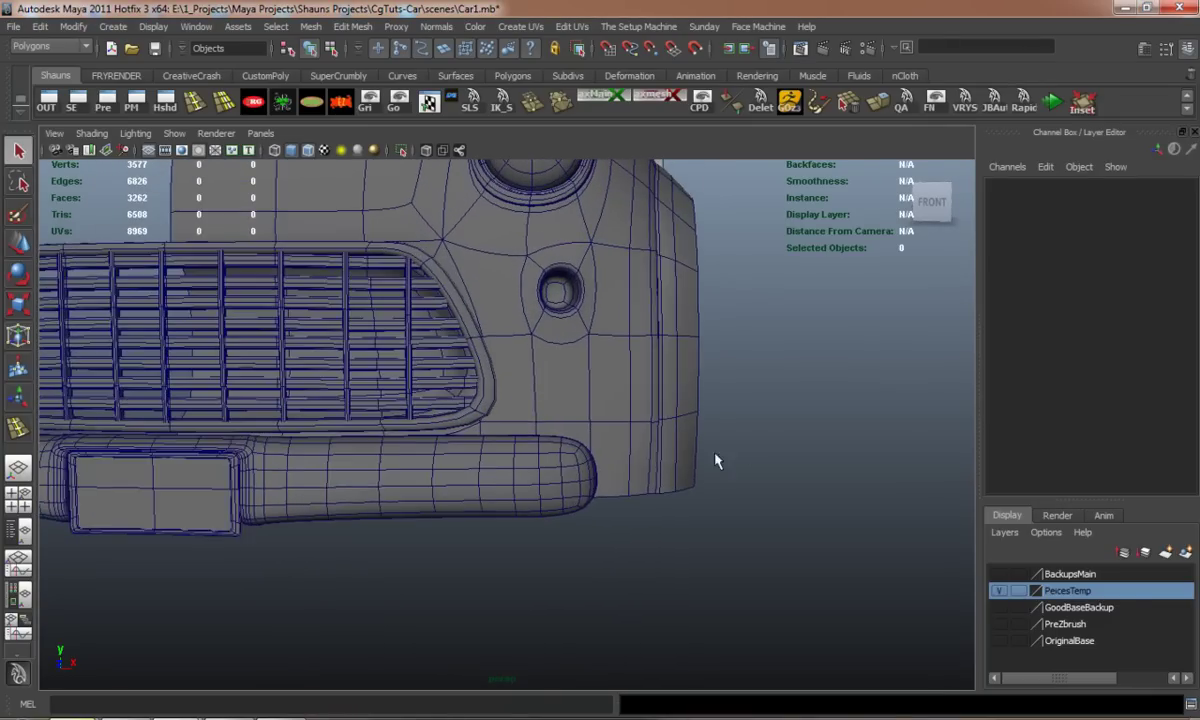
left_click(611, 410)
mouse_move(643, 442)
left_mouse_down("alt")
mouse_move(580, 470)
mouse_move(584, 490)
mouse_move(501, 260)
left_mouse_up("alt")
left_click(505, 280)
key("ctrl+d")
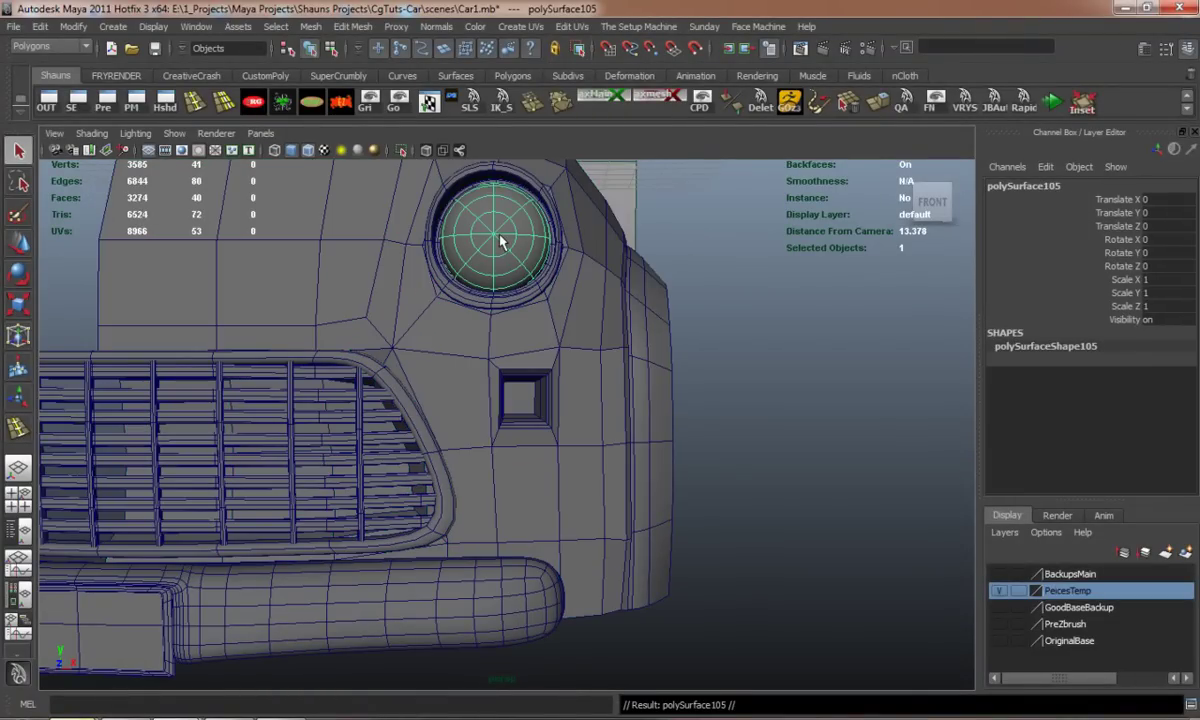
left_click(500, 240, "ctrl")
Inset the three body faces below the square recess to form an inner rectangular loop
left_click(470, 442)
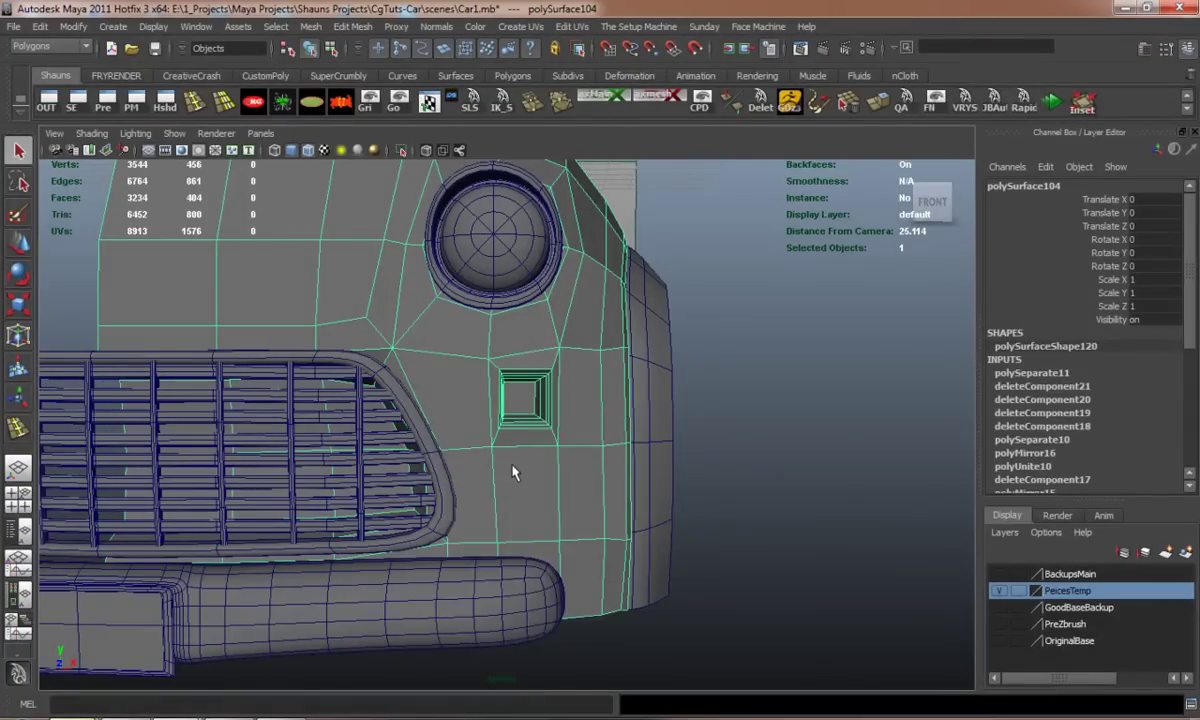
right_click_drag(513, 472, 485, 560)
mouse_move(480, 440)
left_mouse_down("alt")
mouse_move(475, 410)
mouse_move(520, 457)
left_mouse_up("alt")
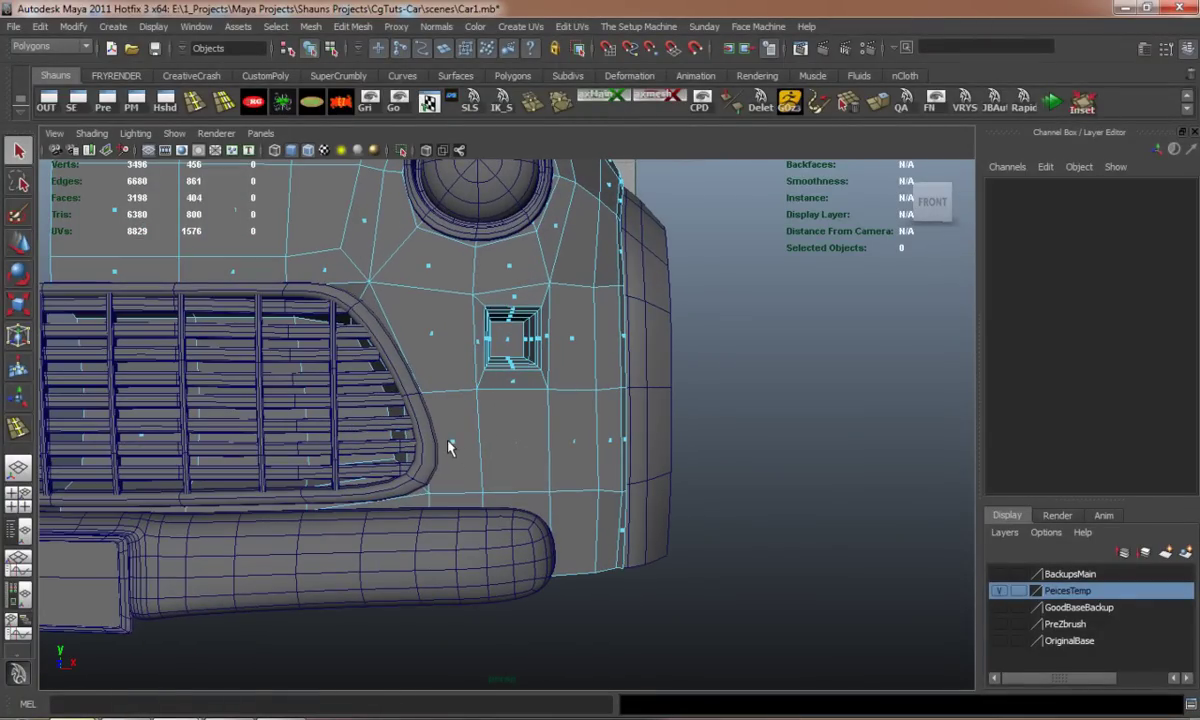
left_click(452, 442)
left_click(513, 440, "shift")
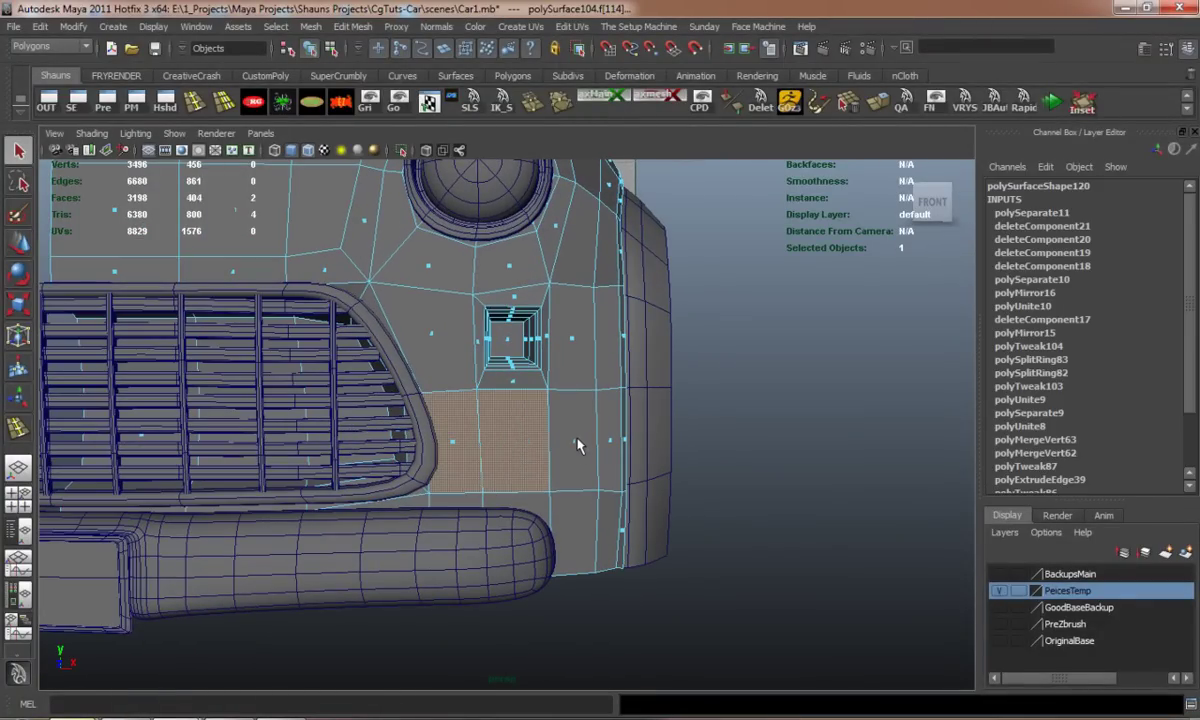
left_click(578, 450, "shift")
key("w")
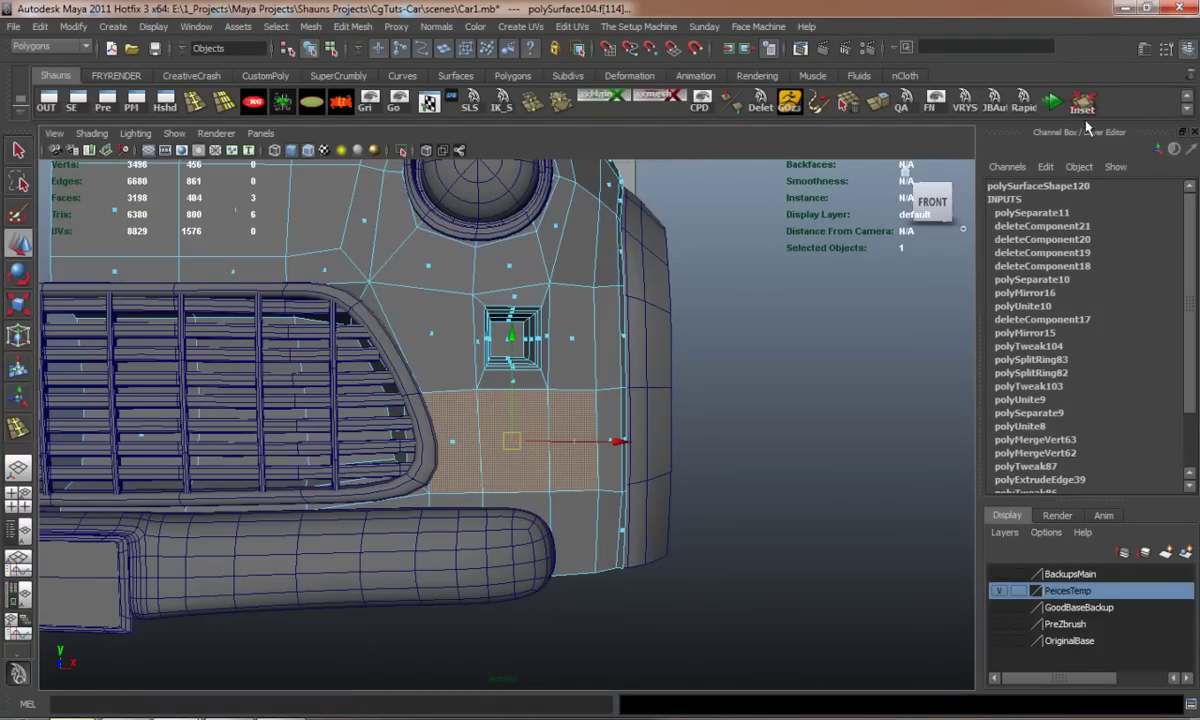
left_click(1090, 110)
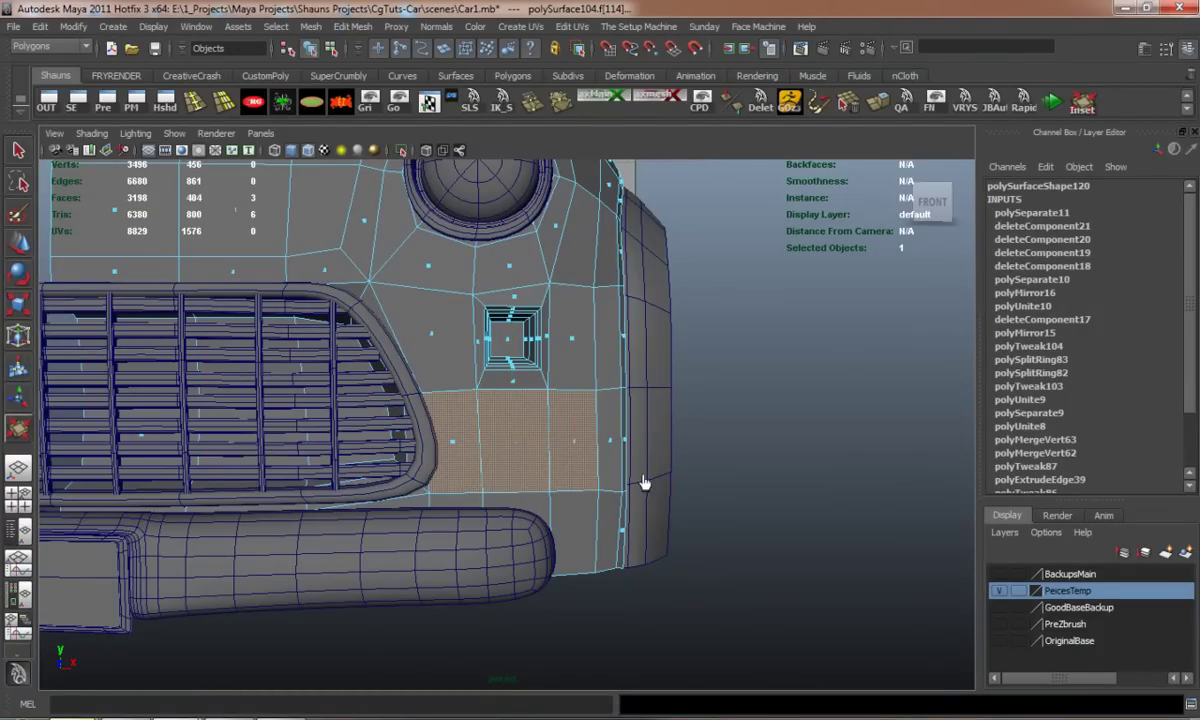
middle_click_drag(715, 482, 830, 483)
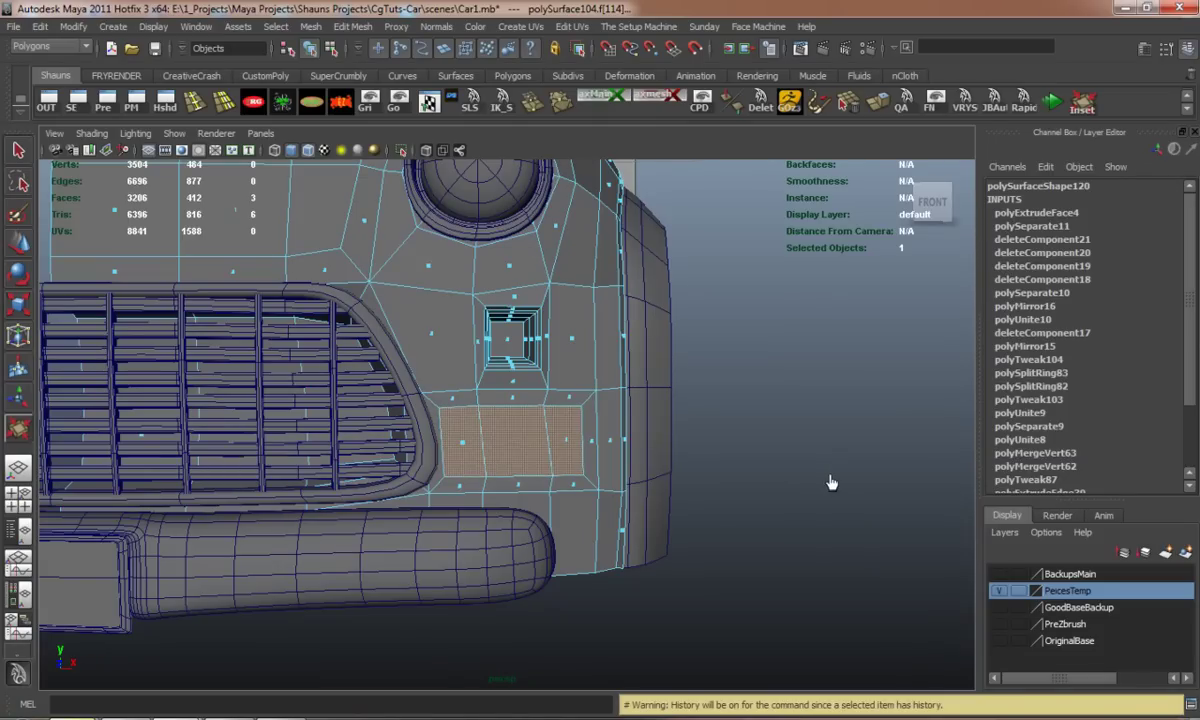
Switch to vertex selection and pick a corner vertex of the inset loop
key("w")
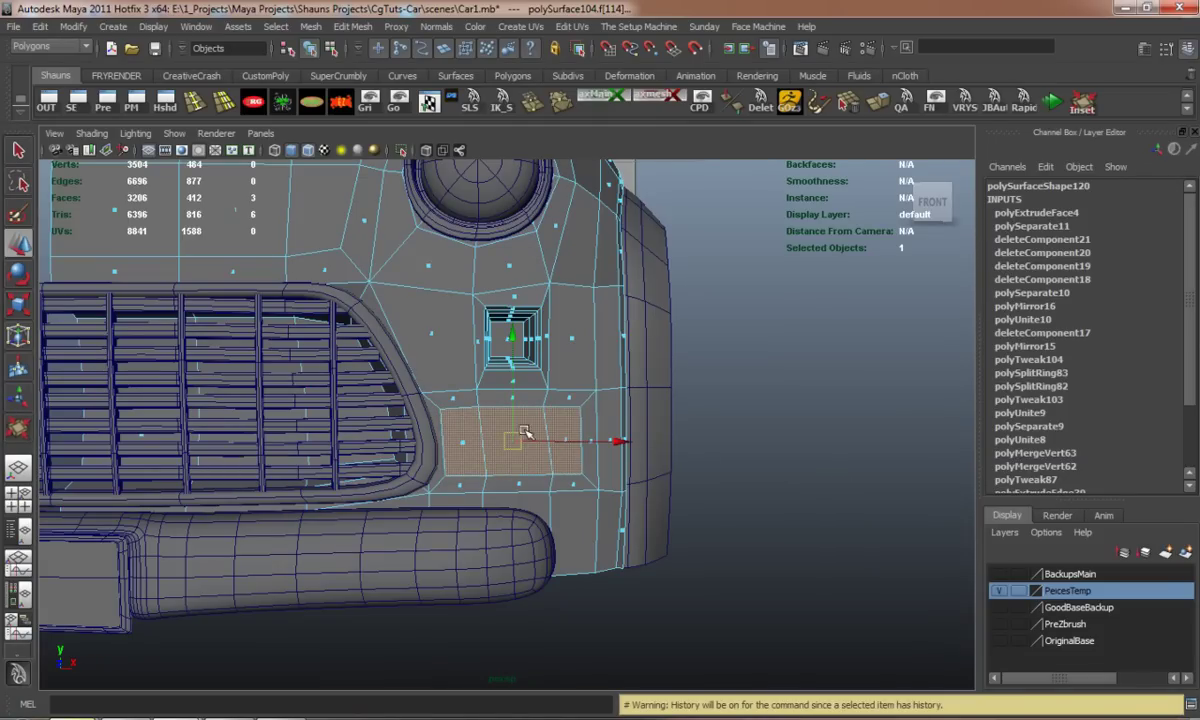
key("F9")
left_click(440, 409)
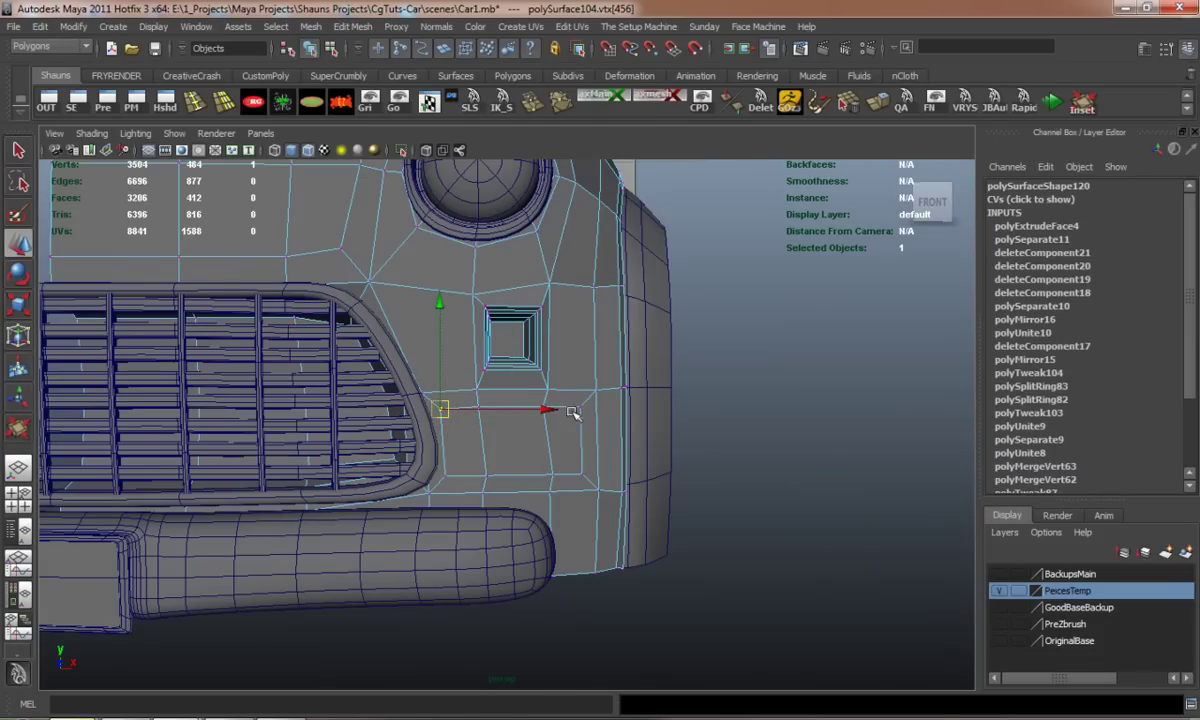
Lower the two top corner vertices and pull another corner down and outward to round it
left_click(580, 409, "shift")
key("f")
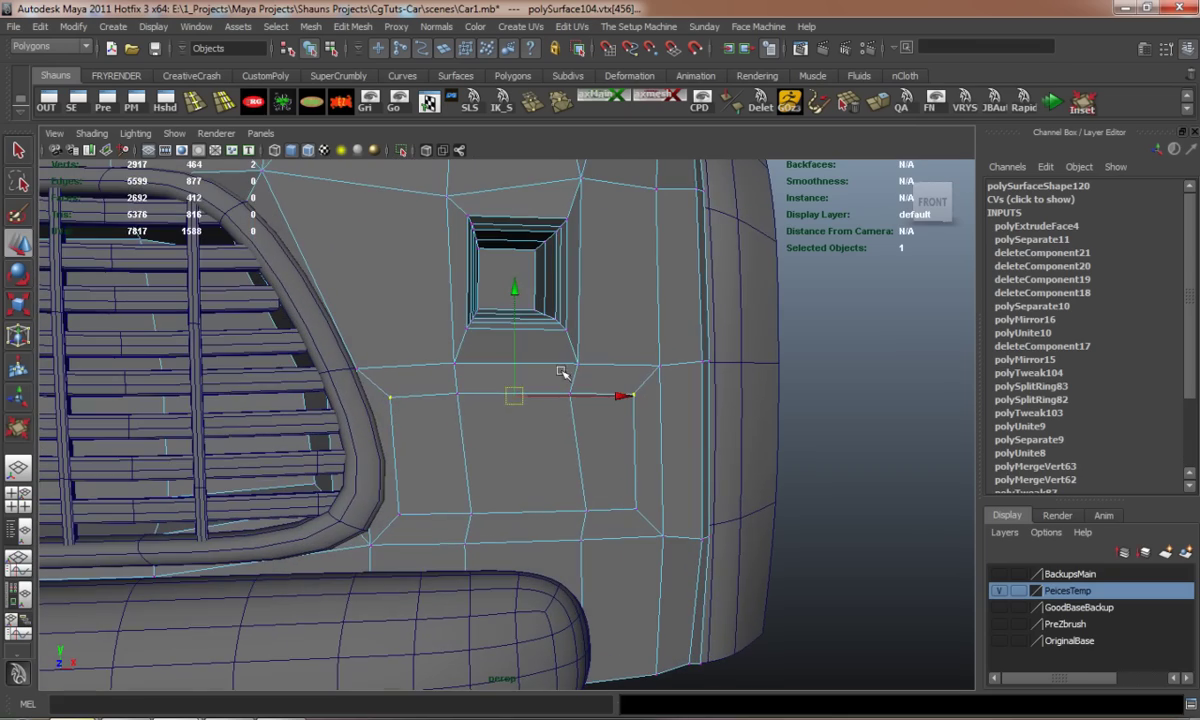
mouse_move(516, 290)
left_mouse_down()
mouse_move(509, 361)
mouse_move(611, 394)
mouse_move(526, 394)
mouse_move(560, 420)
left_mouse_up()
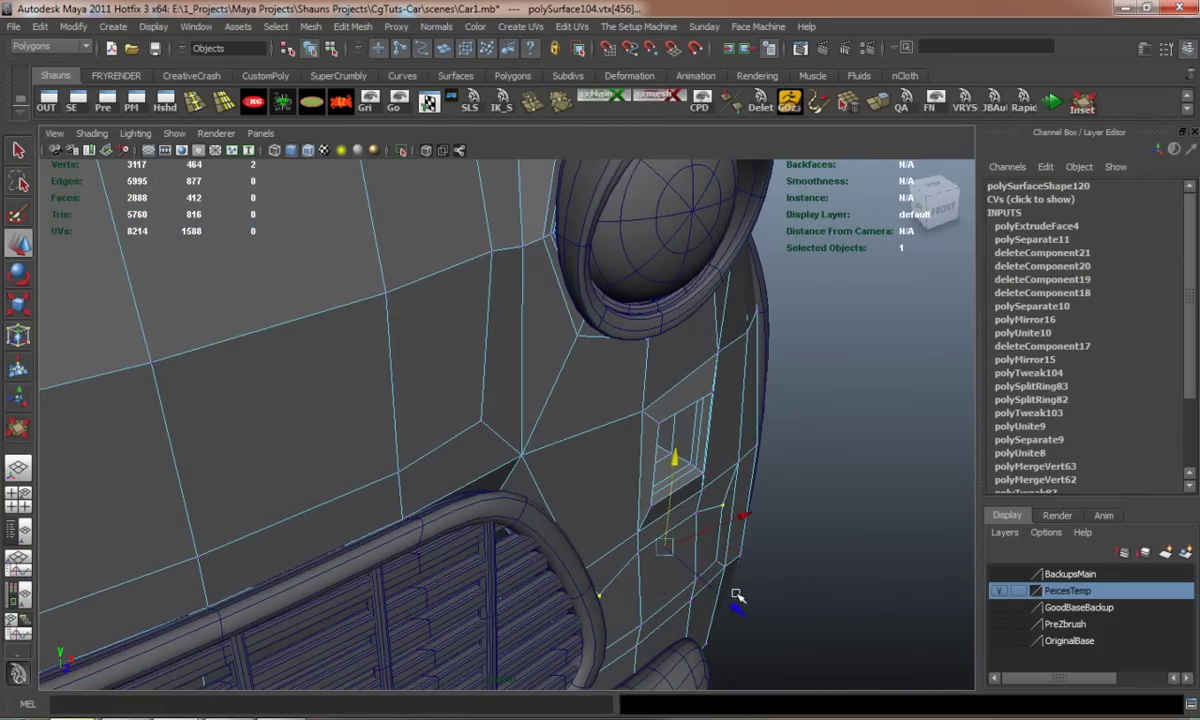
left_click(790, 587)
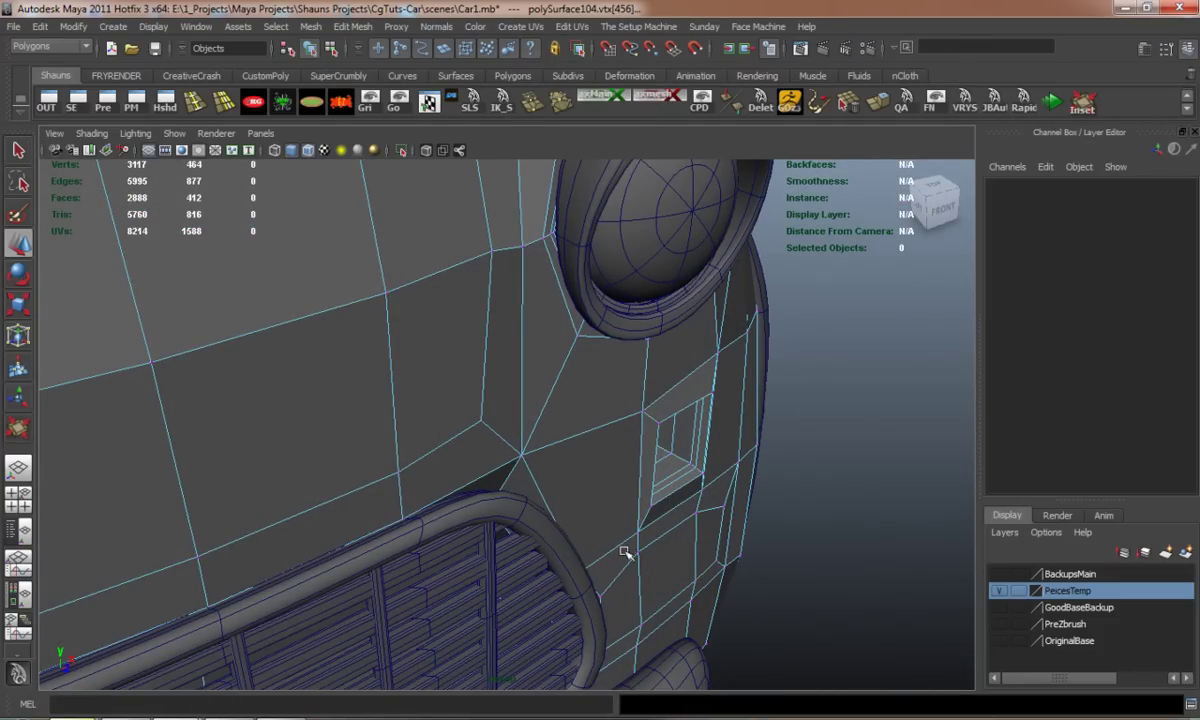
left_click(668, 532)
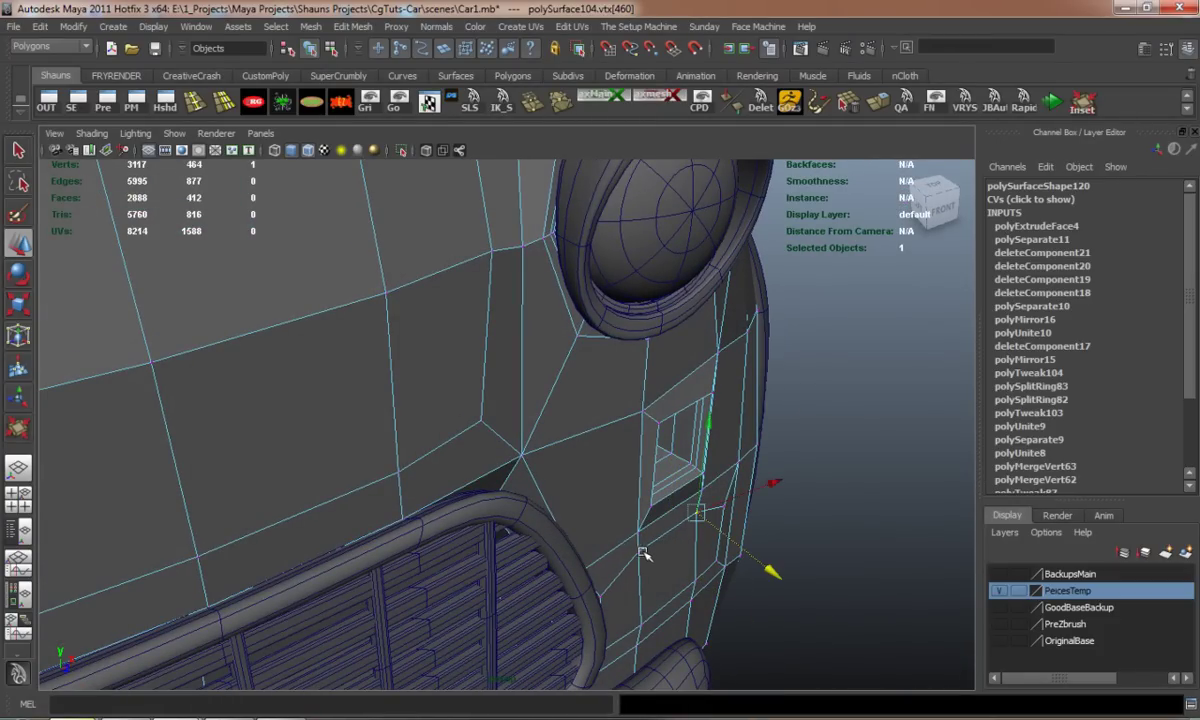
middle_click_drag(735, 591, 741, 596)
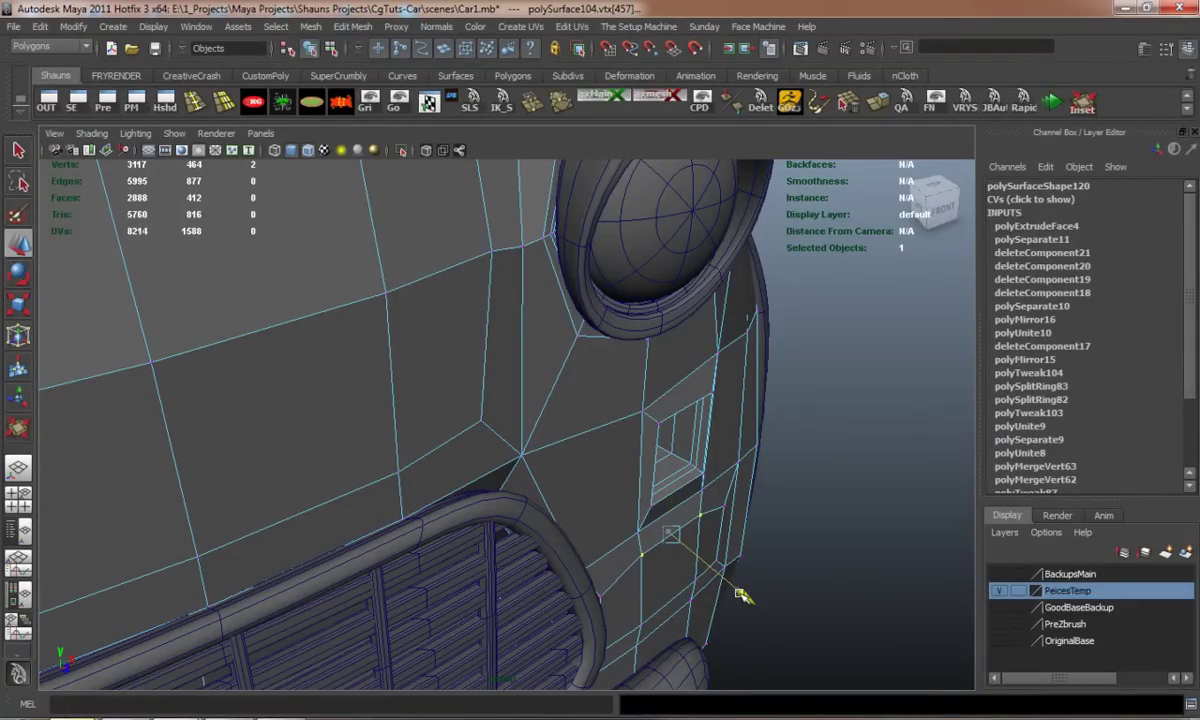
left_click(813, 576)
In the low-poly cage, select the loop's lower corner and right-side vertices
mouse_move(683, 542)
left_mouse_down("alt")
mouse_move(670, 560)
mouse_move(555, 512)
left_mouse_up("alt")
key("1")
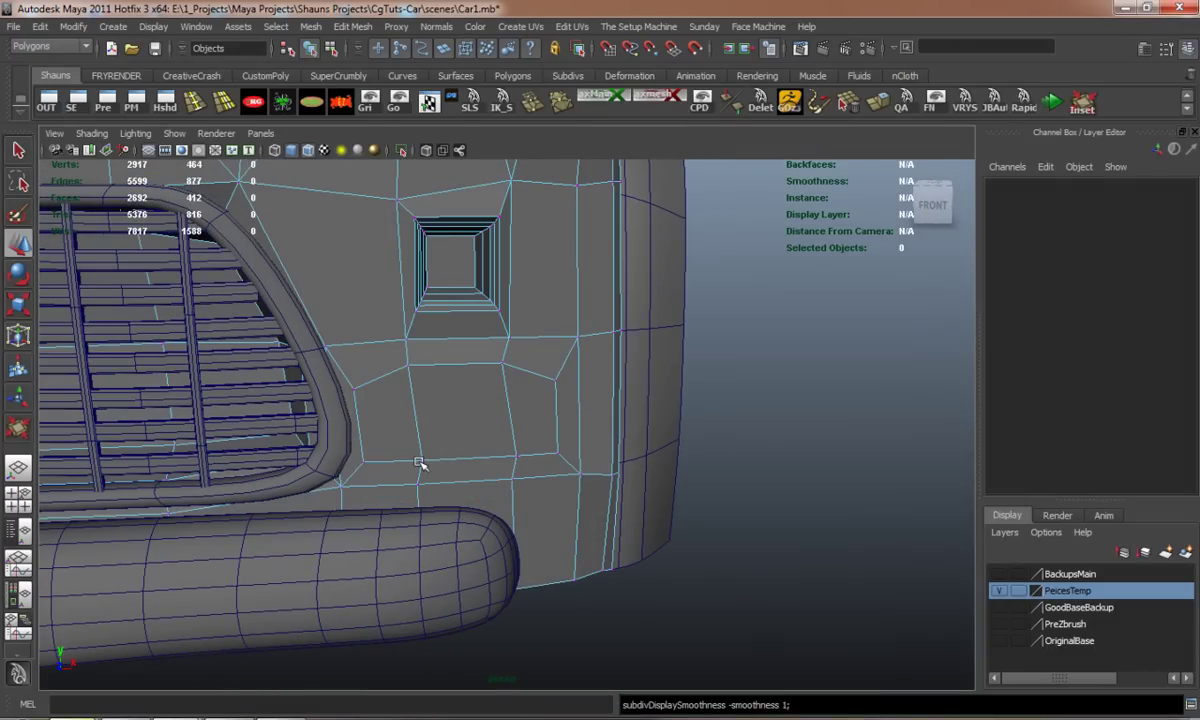
mouse_move(419, 463)
left_mouse_down("alt")
mouse_move(434, 463)
mouse_move(375, 464)
left_mouse_up("alt")
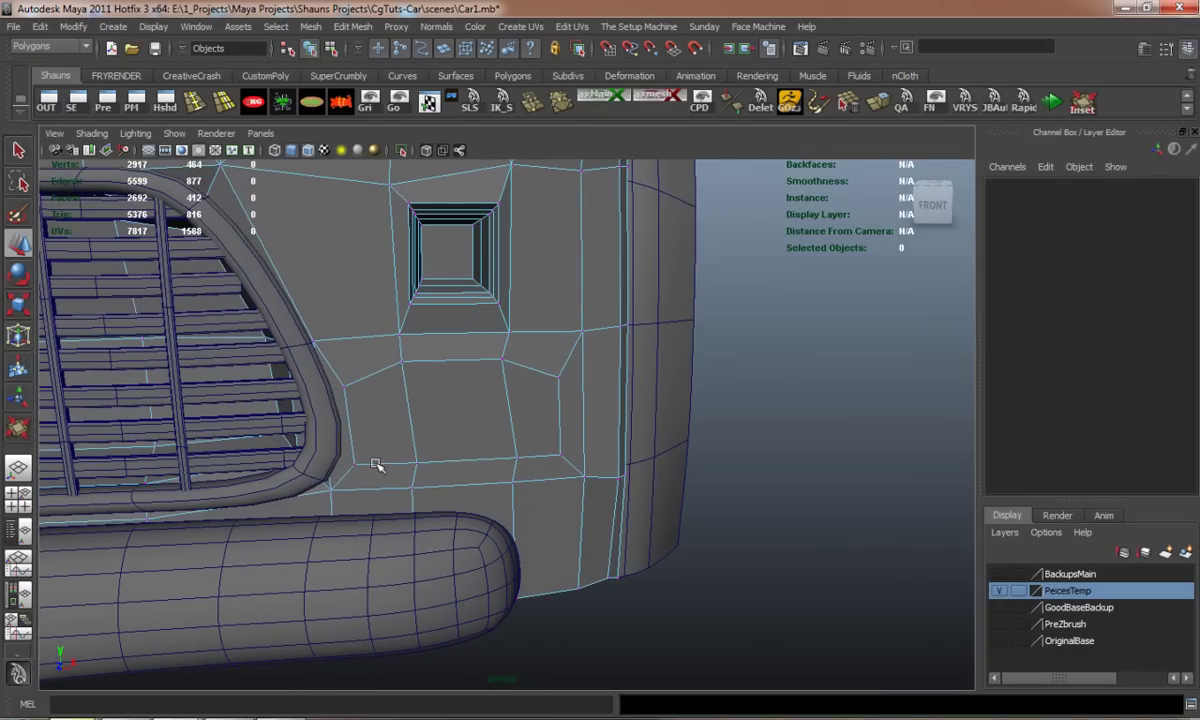
left_click(357, 465)
left_click(561, 456)
key("3")
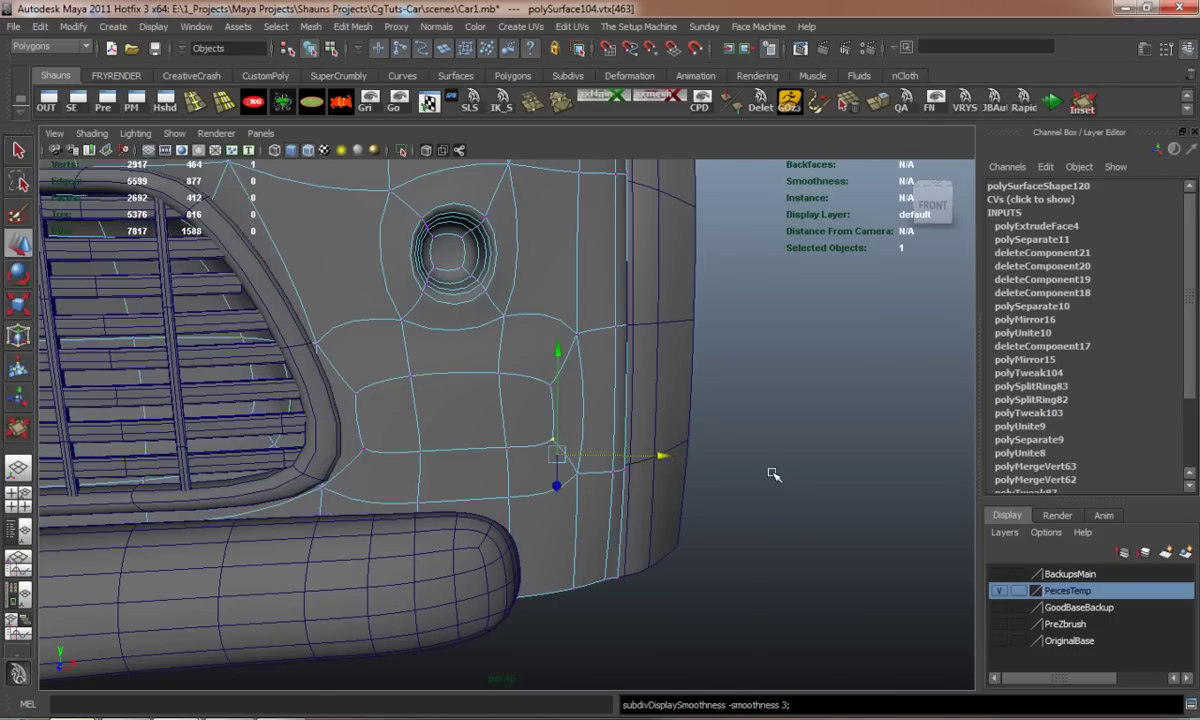
Refine the remaining inset-loop vertices, comparing the smoothed preview against the cage
left_click(769, 474)
key("1")
left_click(517, 459)
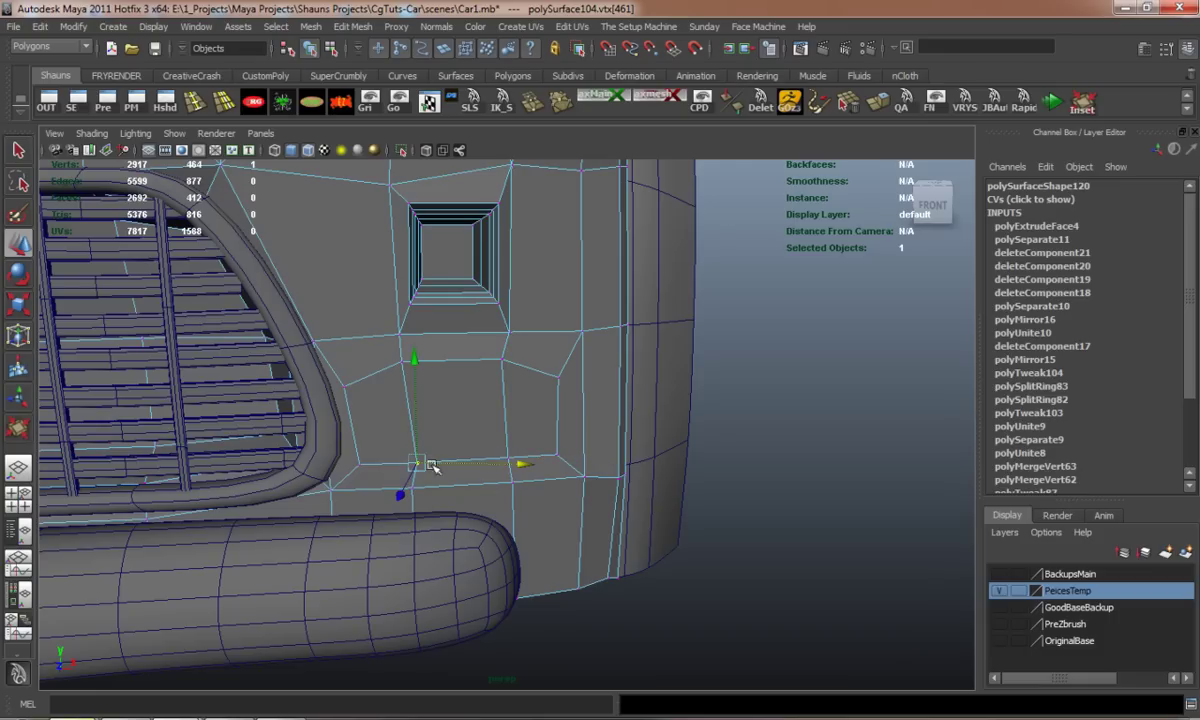
key("3")
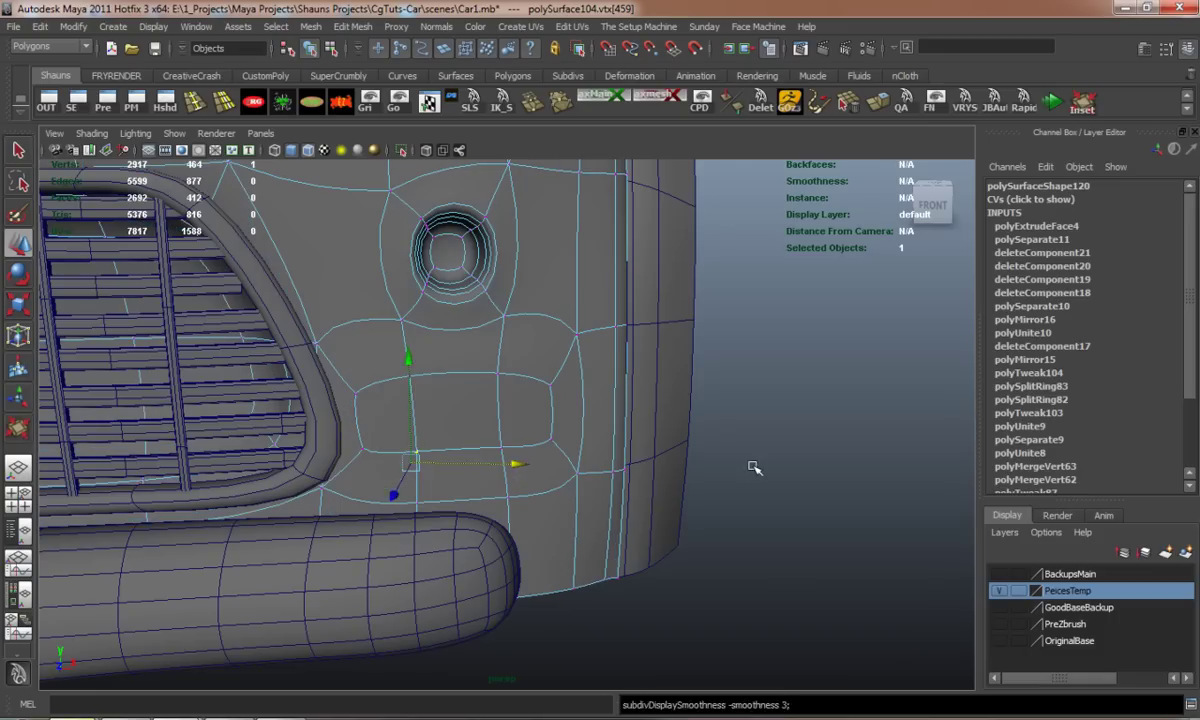
left_click(680, 442)
mouse_move(536, 482)
left_mouse_down("alt")
mouse_move(663, 488)
mouse_move(482, 476)
mouse_move(546, 474)
left_mouse_up("alt")
key("1")
mouse_move(479, 438)
left_mouse_down("alt")
mouse_move(327, 442)
mouse_move(492, 461)
left_mouse_up("alt")
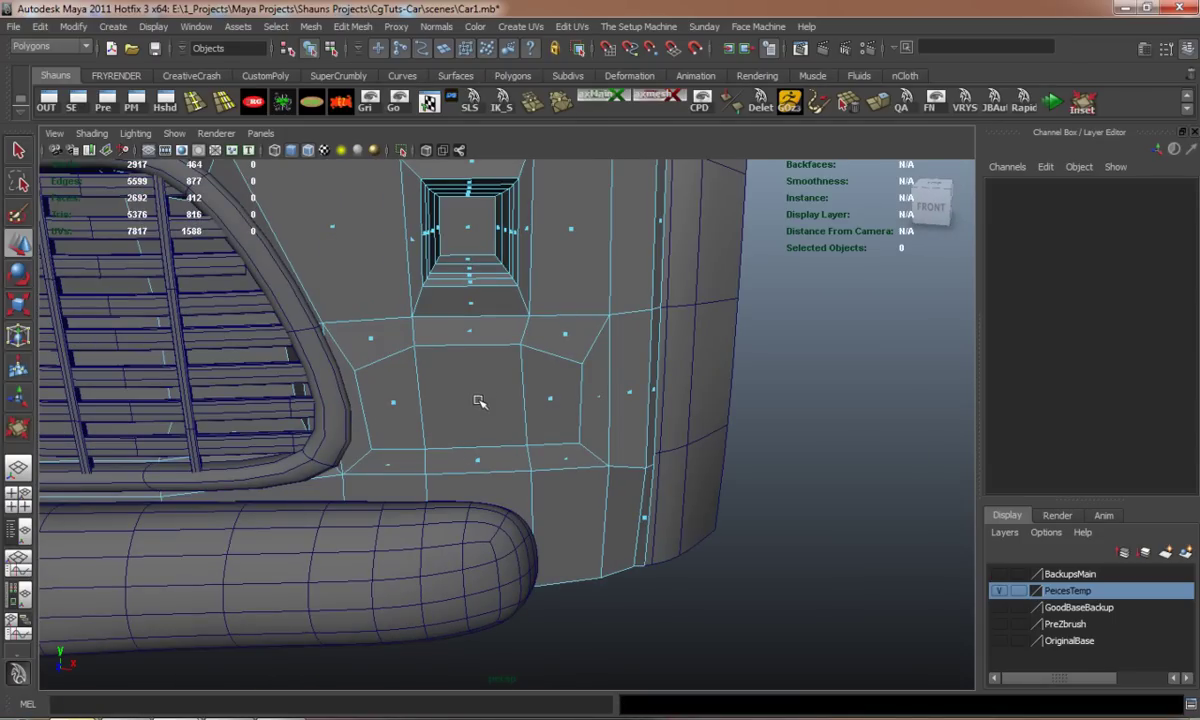
Extrude the inner pocket face twice, shrinking it then pushing it into the body
left_click(390, 402)
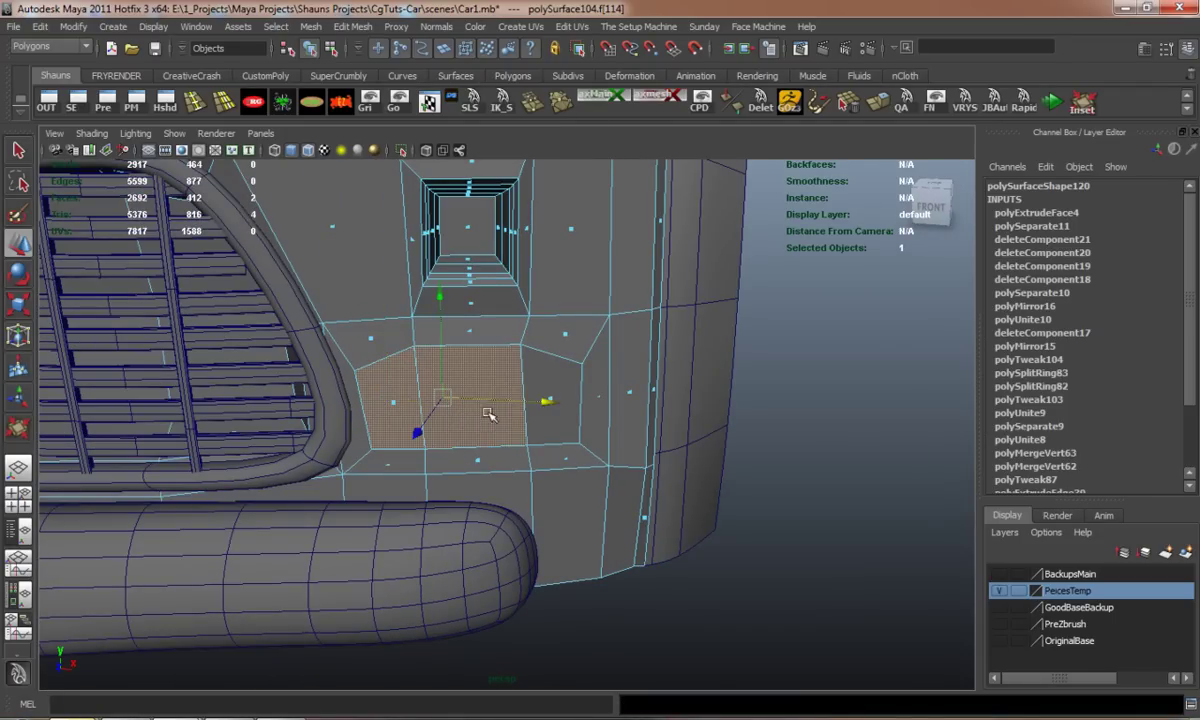
mouse_move(565, 402)
left_mouse_down("alt")
mouse_move(469, 455)
mouse_move(408, 461)
mouse_move(691, 455)
mouse_move(680, 455)
mouse_move(837, 397)
left_mouse_up("alt")
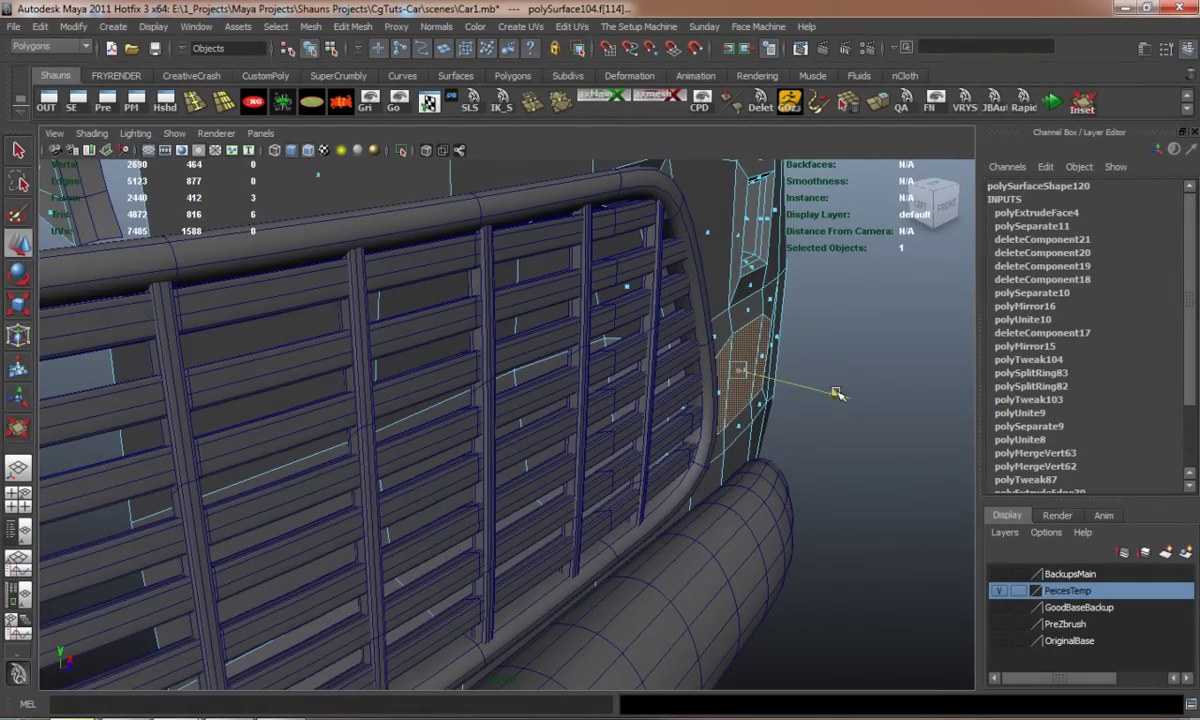
key("f")
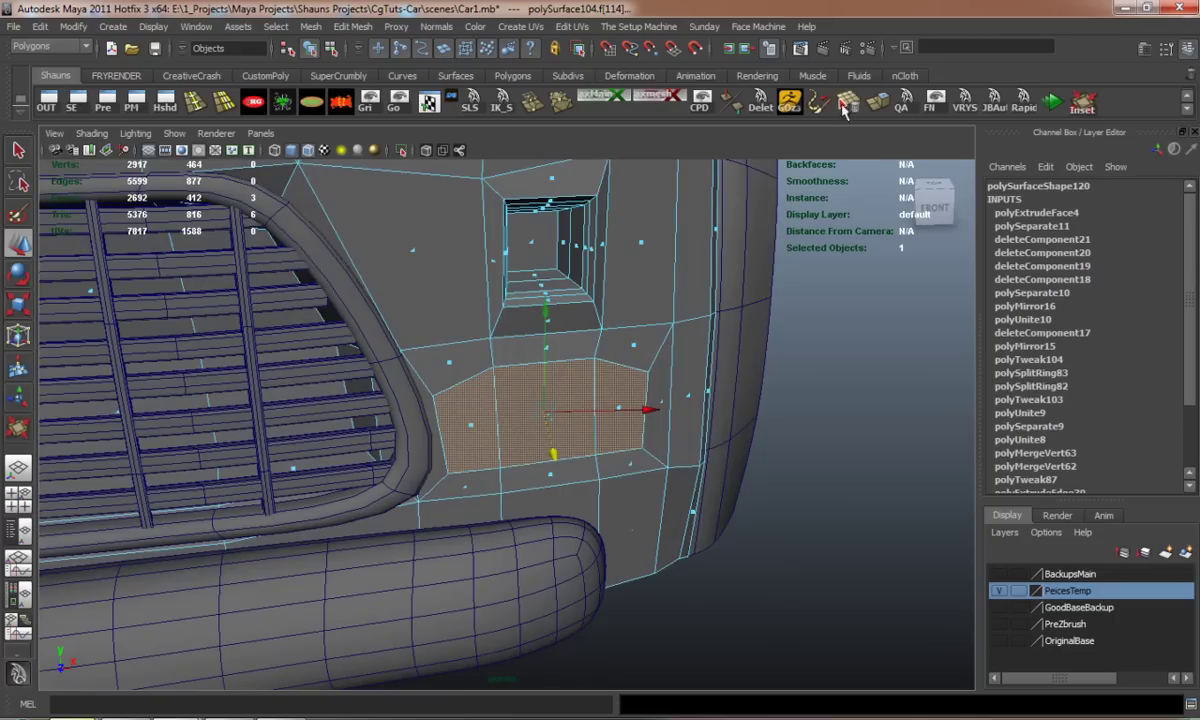
key("ctrl+e")
left_click_drag(547, 412, 585, 474)
key("w")
key("ctrl+e")
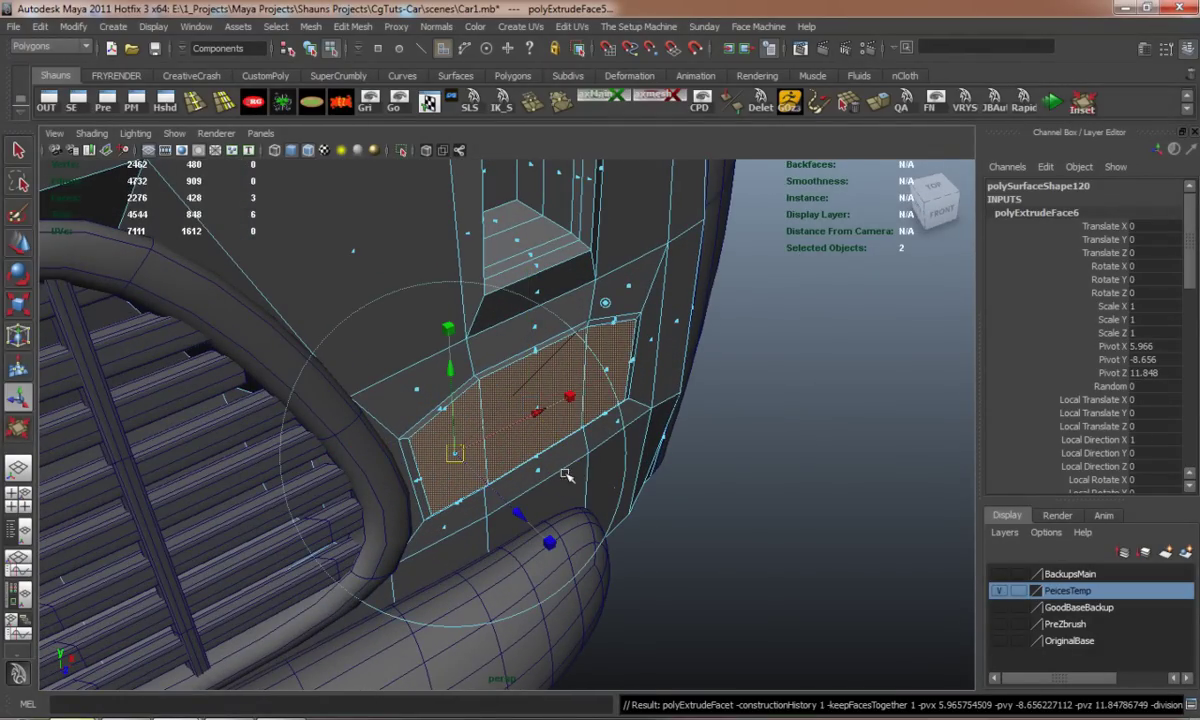
mouse_move(555, 520)
left_mouse_down()
mouse_move(482, 409)
mouse_move(720, 460)
mouse_move(560, 458)
mouse_move(468, 435)
mouse_move(562, 522)
mouse_move(549, 474)
mouse_move(367, 466)
left_mouse_up()
left_click(720, 460)
Select the recess's top corner vertex and inspect the pocket from the car's side
scroll(549, 474, "up", 3)
scroll(549, 460, "up", 3)
middle_click_drag(365, 466, 498, 527, "alt")
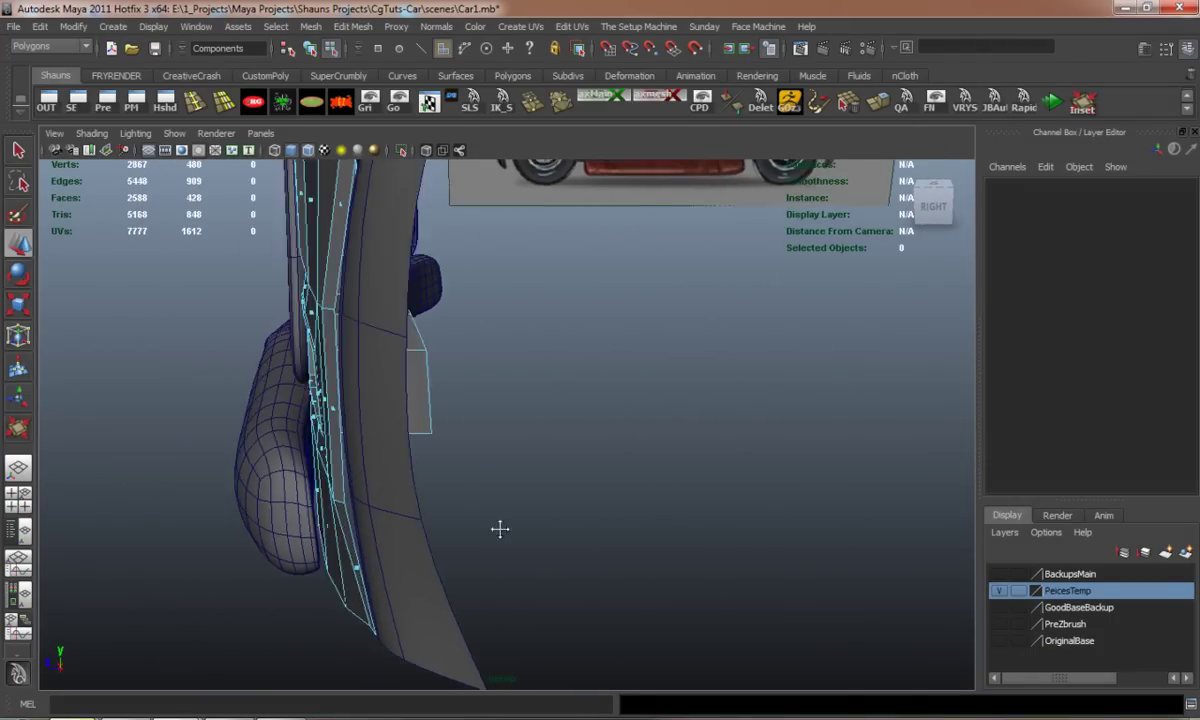
scroll(498, 520, "up", 3)
mouse_move(498, 517)
left_mouse_down("alt")
mouse_move(463, 498)
mouse_move(522, 533)
mouse_move(512, 517)
mouse_move(580, 539)
left_mouse_up("alt")
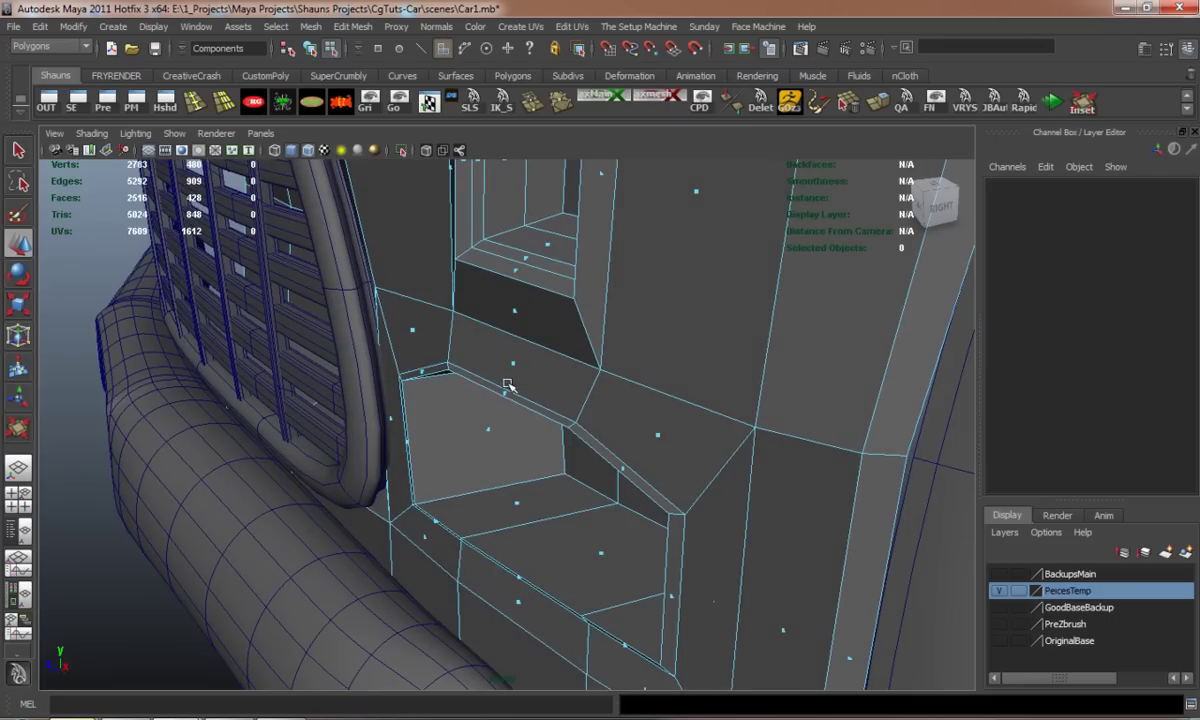
right_click_drag(508, 385, 429, 389)
mouse_move(429, 389)
left_mouse_down("alt")
mouse_move(509, 415)
mouse_move(478, 408)
left_mouse_up("alt")
left_click(480, 410)
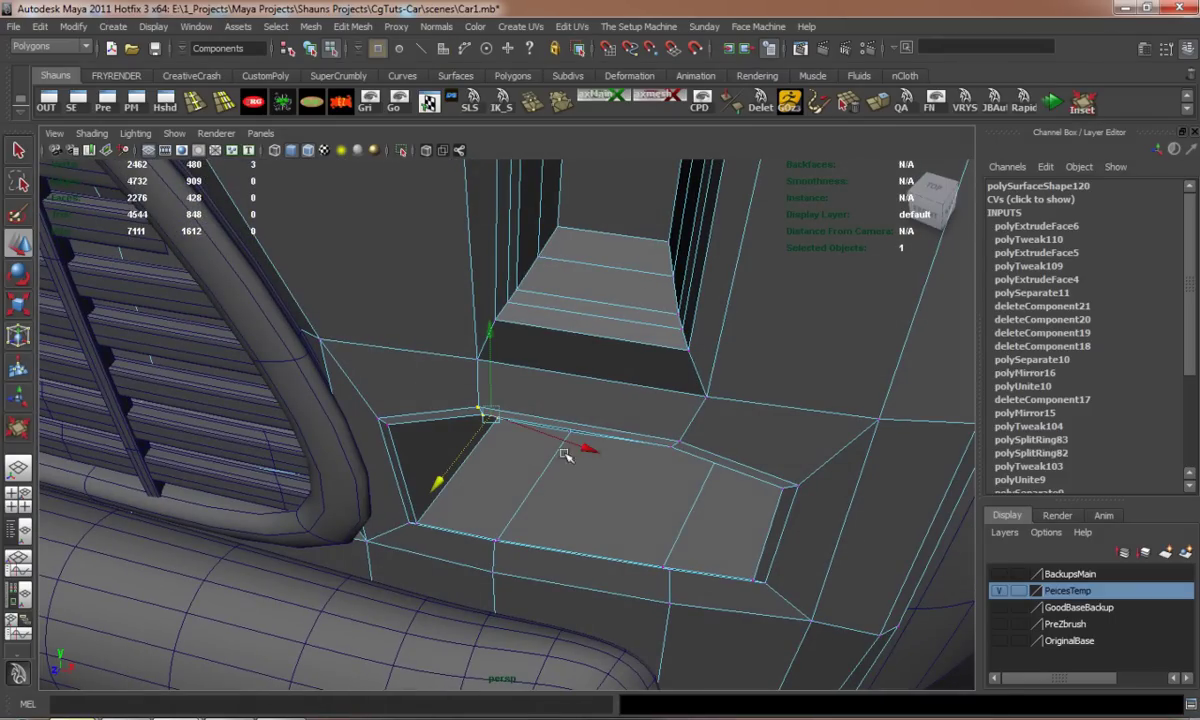
left_click_drag(651, 433, 680, 457)
mouse_move(602, 485)
left_mouse_down("alt")
mouse_move(509, 455)
mouse_move(509, 428)
left_mouse_up("alt")
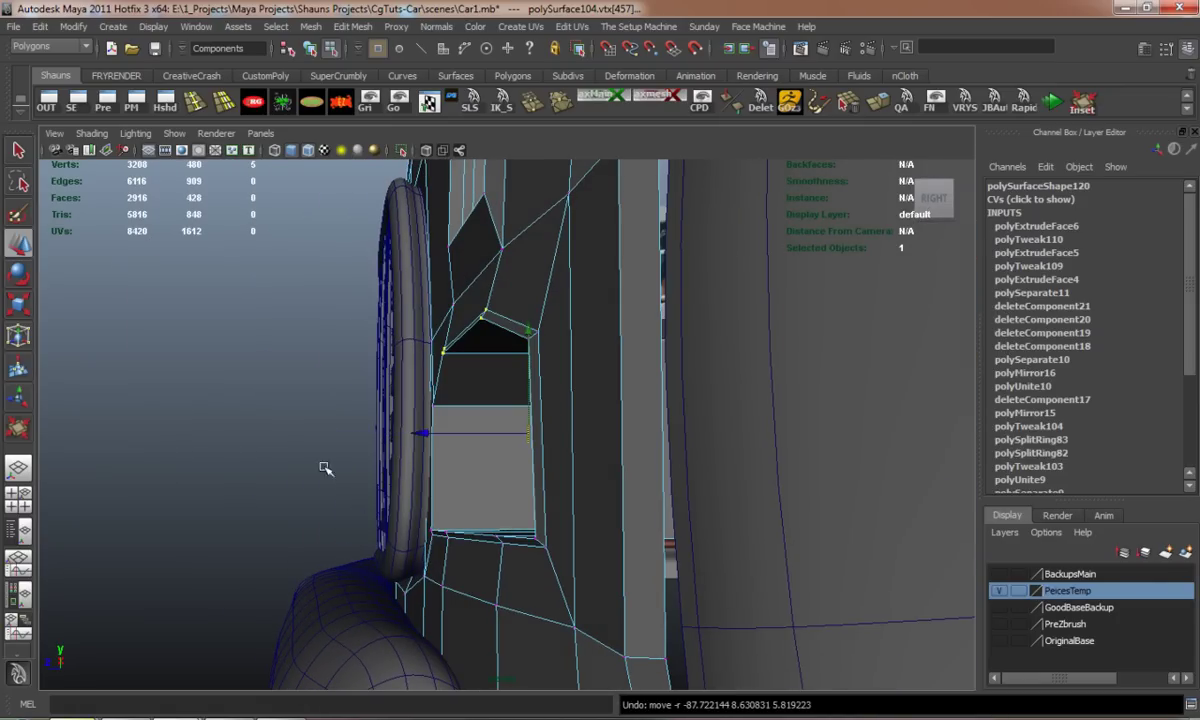
mouse_move(758, 608)
left_mouse_down("alt")
mouse_move(616, 573)
mouse_move(587, 553)
left_mouse_up("alt")
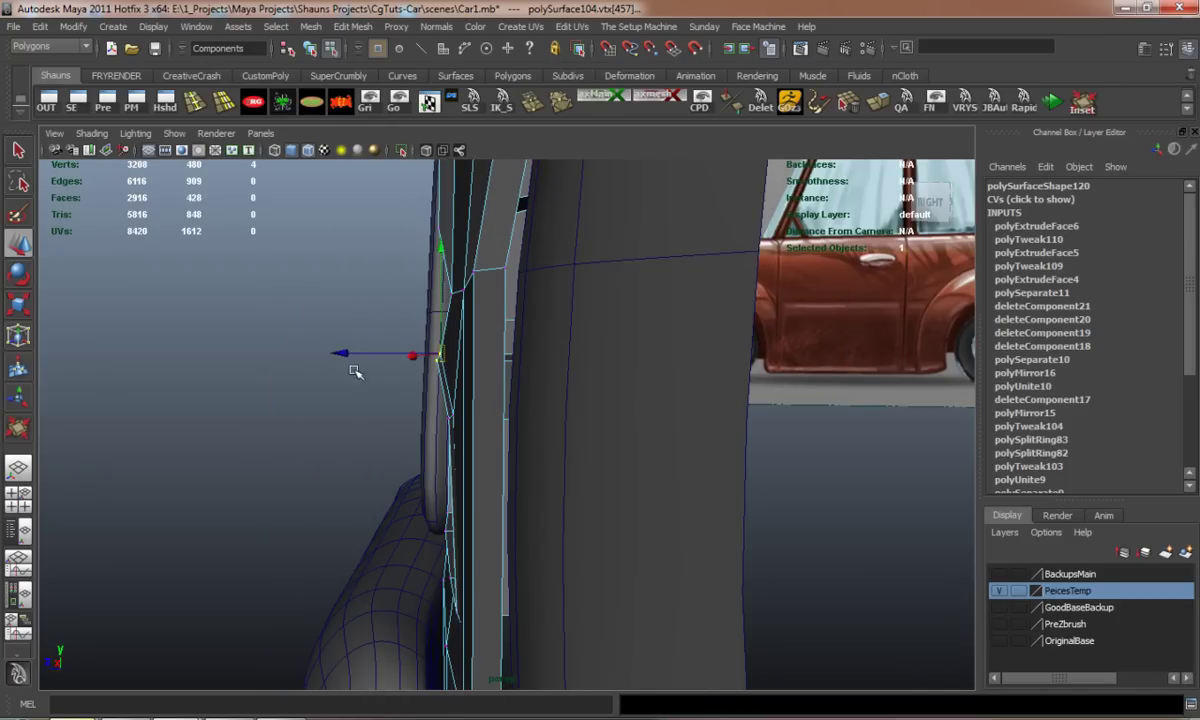
Shift the top edge of the recess into place
left_click(316, 425)
mouse_move(367, 538)
left_mouse_down("alt")
mouse_move(557, 554)
mouse_move(576, 498)
mouse_move(576, 517)
mouse_move(627, 530)
mouse_move(628, 553)
left_mouse_up("alt")
key("3")
key("1")
scroll(626, 542, "up", 2)
scroll(605, 545, "up", 2)
scroll(540, 470, "up", 2)
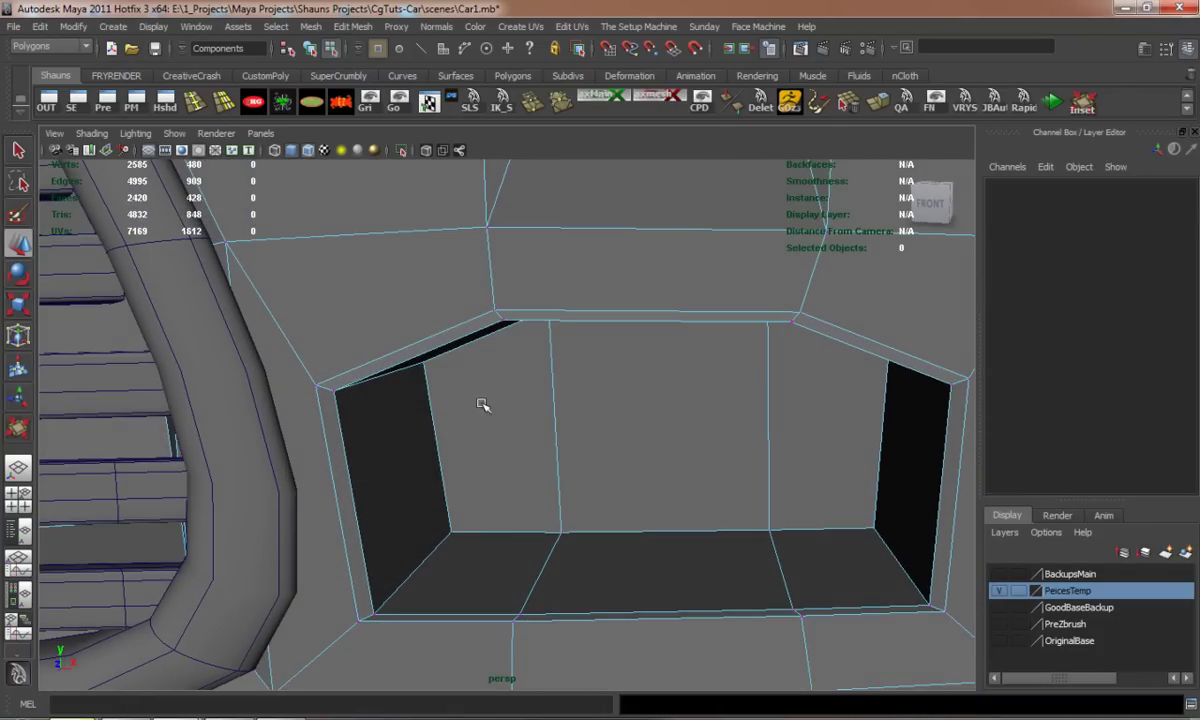
left_click(450, 346)
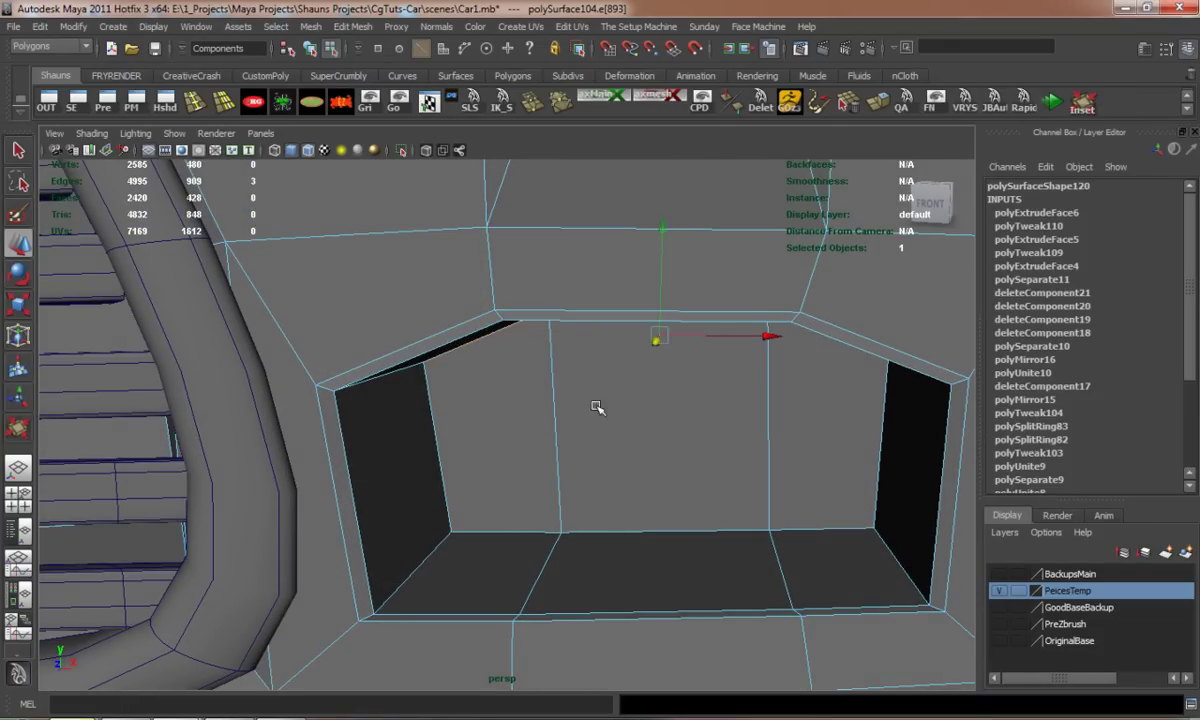
key("r")
left_click_drag(485, 362, 385, 316, "alt")
Select the recess rim edge loop and check the opening in smooth preview
left_click(385, 316)
double_click(412, 345)
mouse_move(537, 438)
left_mouse_down("alt")
mouse_move(617, 447)
mouse_move(588, 475)
left_mouse_up("alt")
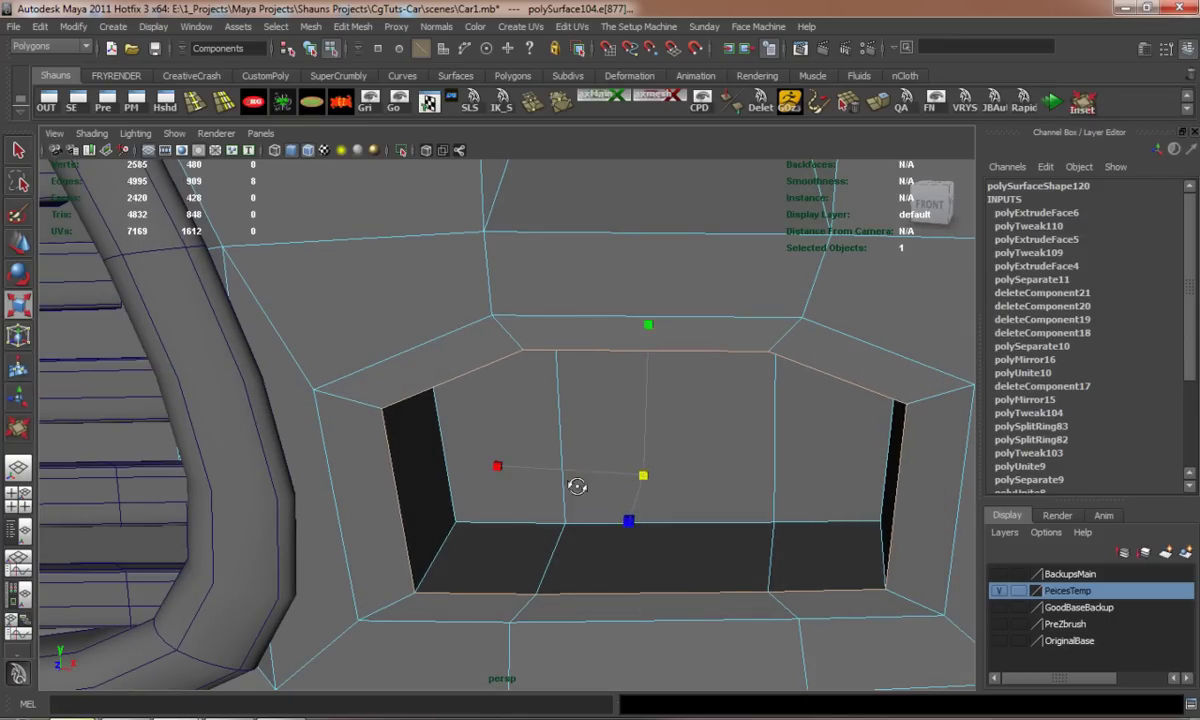
left_click_drag(577, 486, 785, 527, "alt")
key("3")
left_click(578, 460)
key("1")
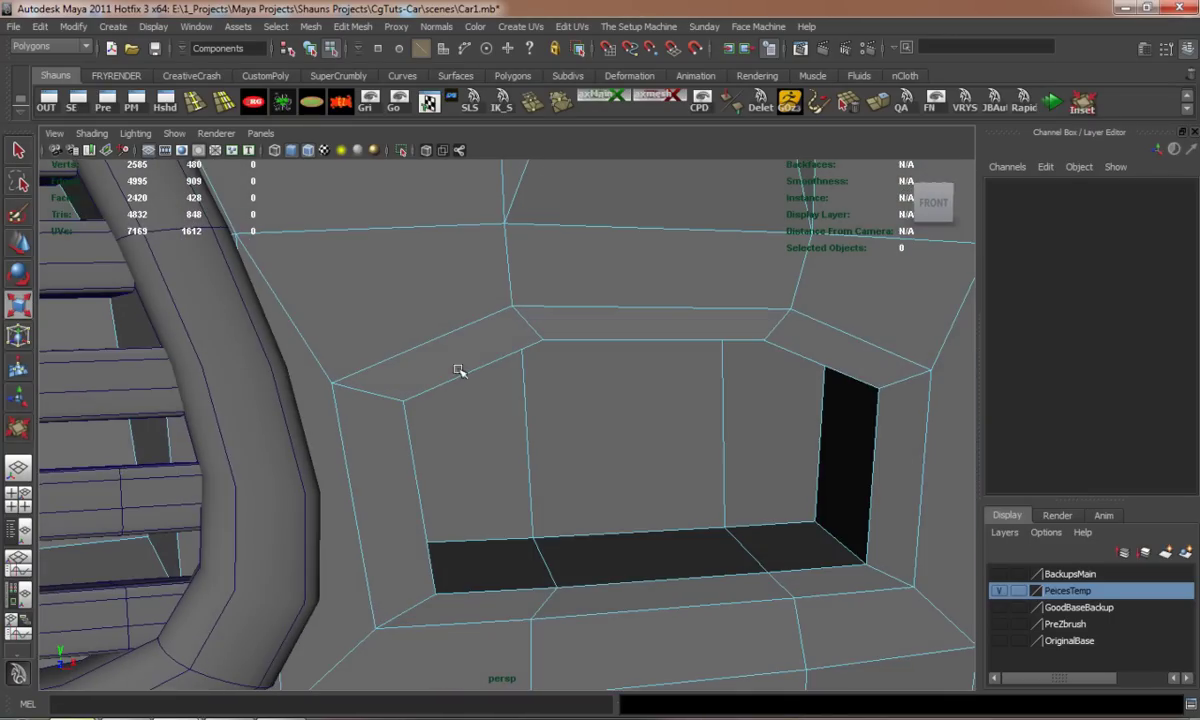
left_click(214, 108)
right_click_drag(352, 393, 367, 412)
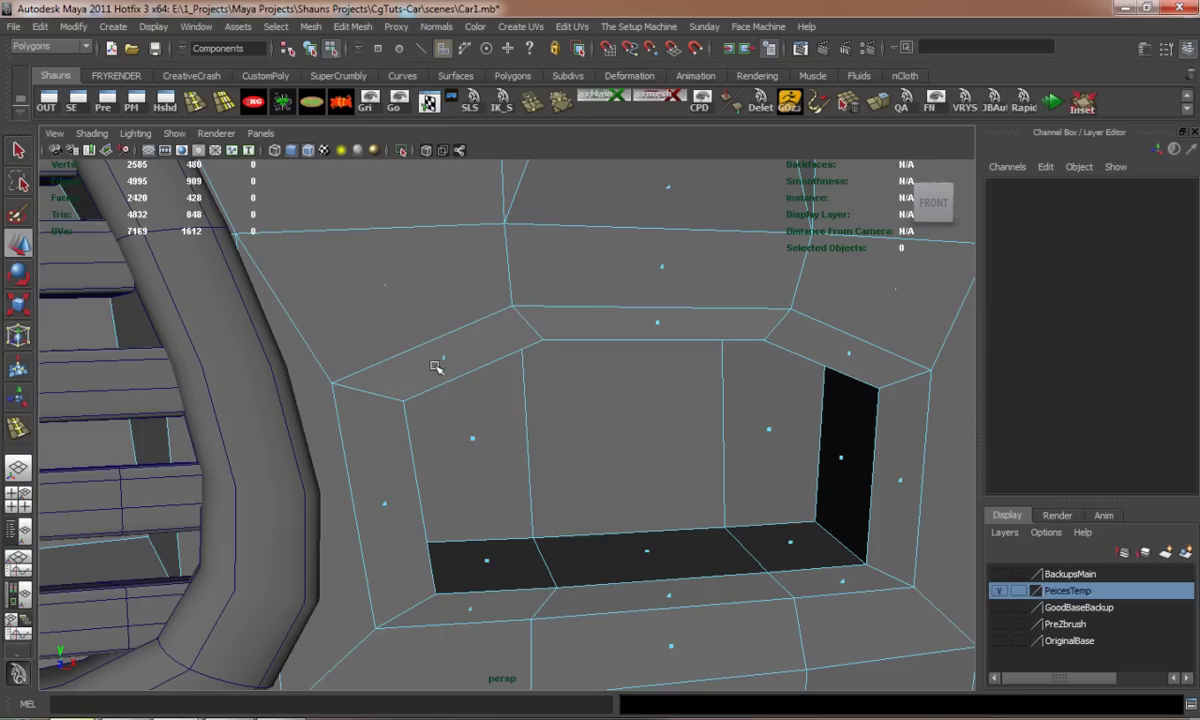
Duplicate the ring of rim faces into a separate bezel piece with Duplicate Face
left_click(444, 359)
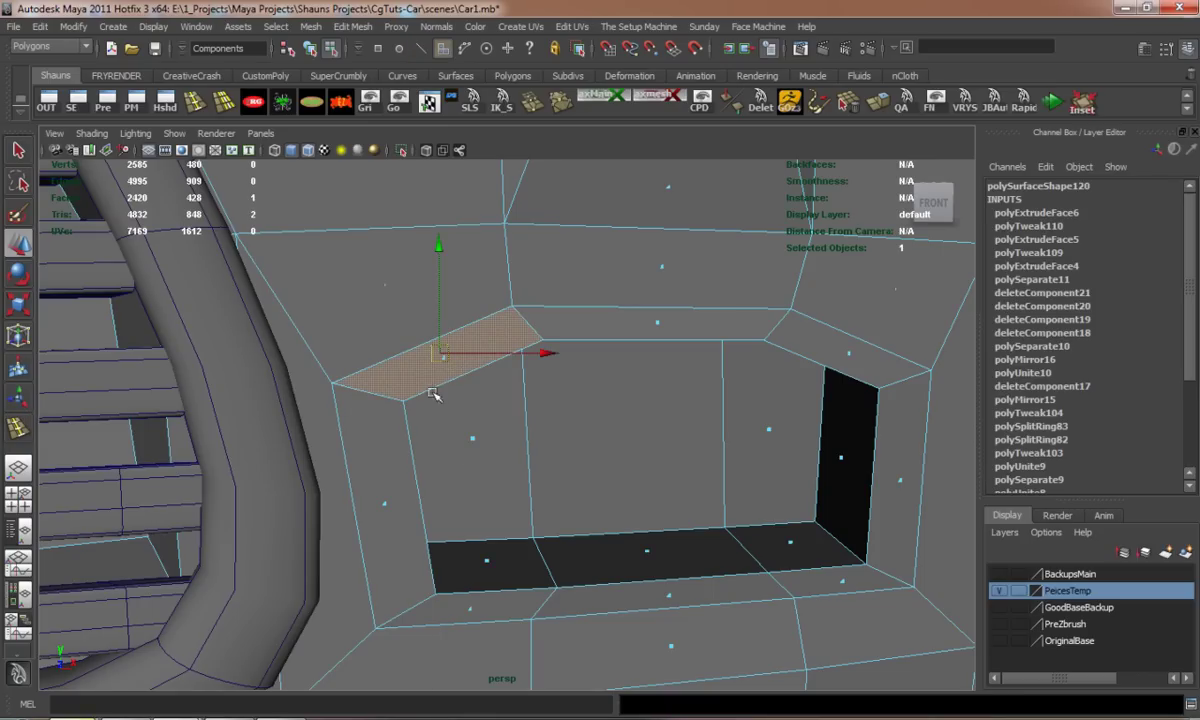
double_click(386, 504, "shift")
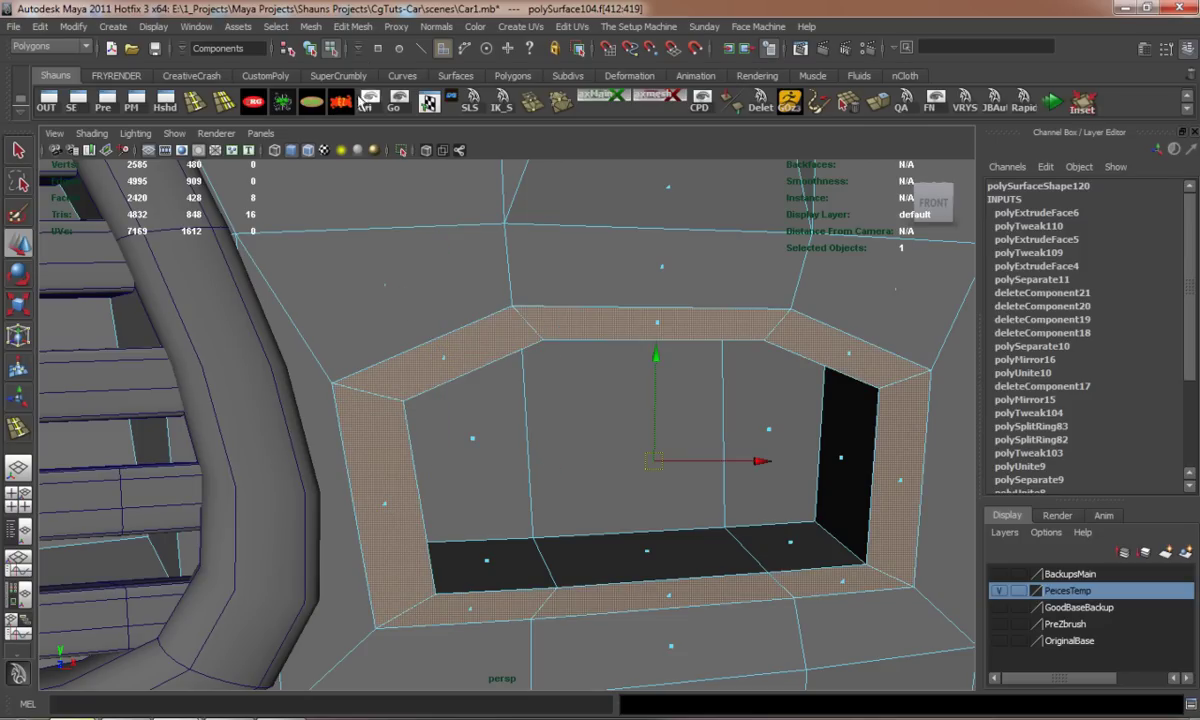
left_click(332, 27)
left_click(390, 306)
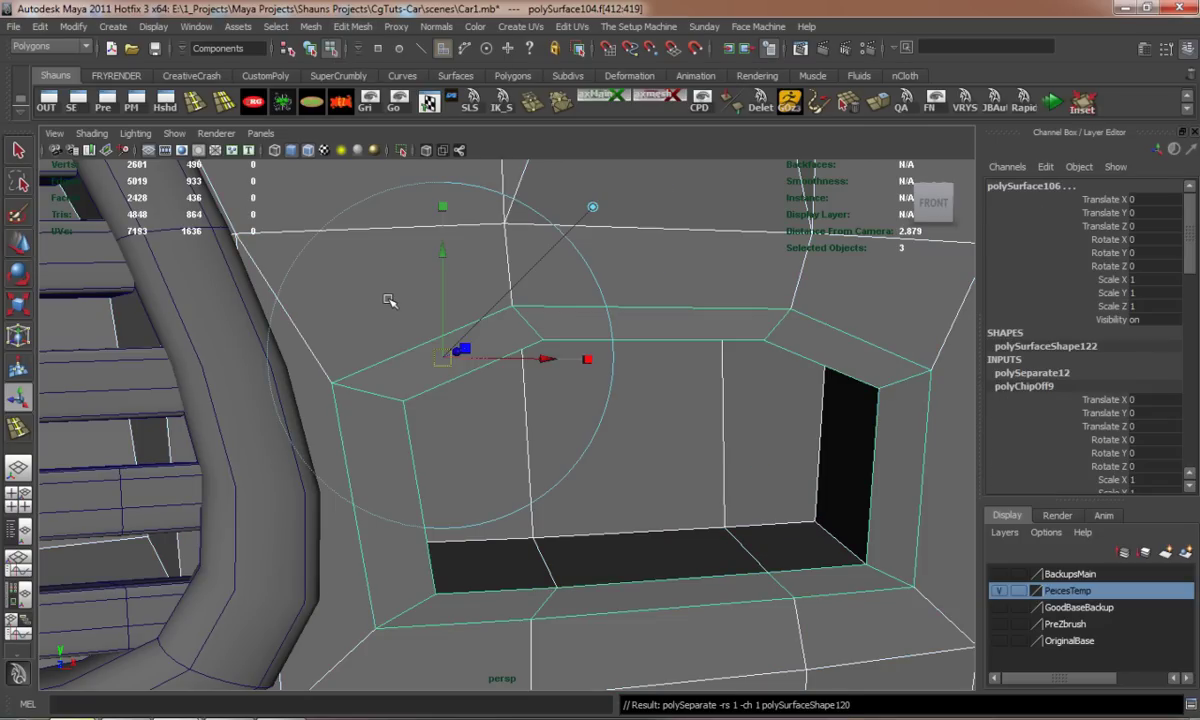
right_click_drag(390, 300, 442, 290)
key("3")
key("1")
key("w")
left_click_drag(675, 295, 660, 298, "alt")
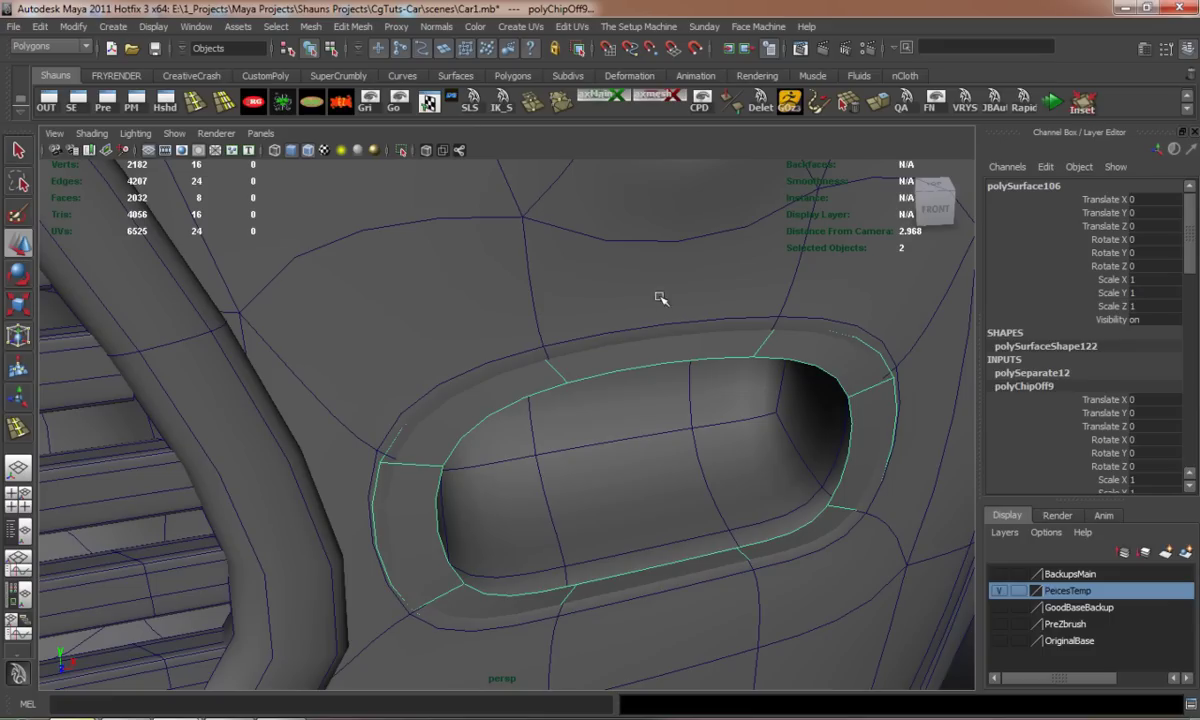
Delete the bezel's history, scale it to 0.985 and push it out to 0.014
left_click(349, 110)
middle_click_drag(679, 521, 680, 522)
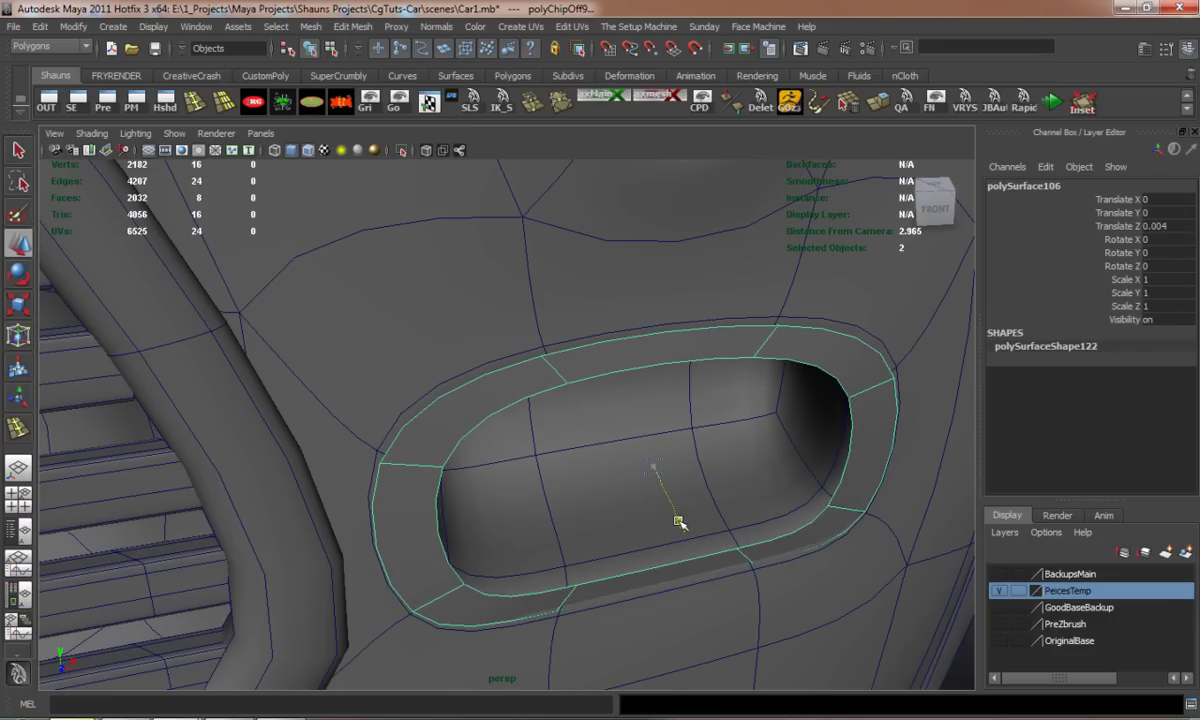
key("r")
middle_click_drag(616, 442, 610, 442)
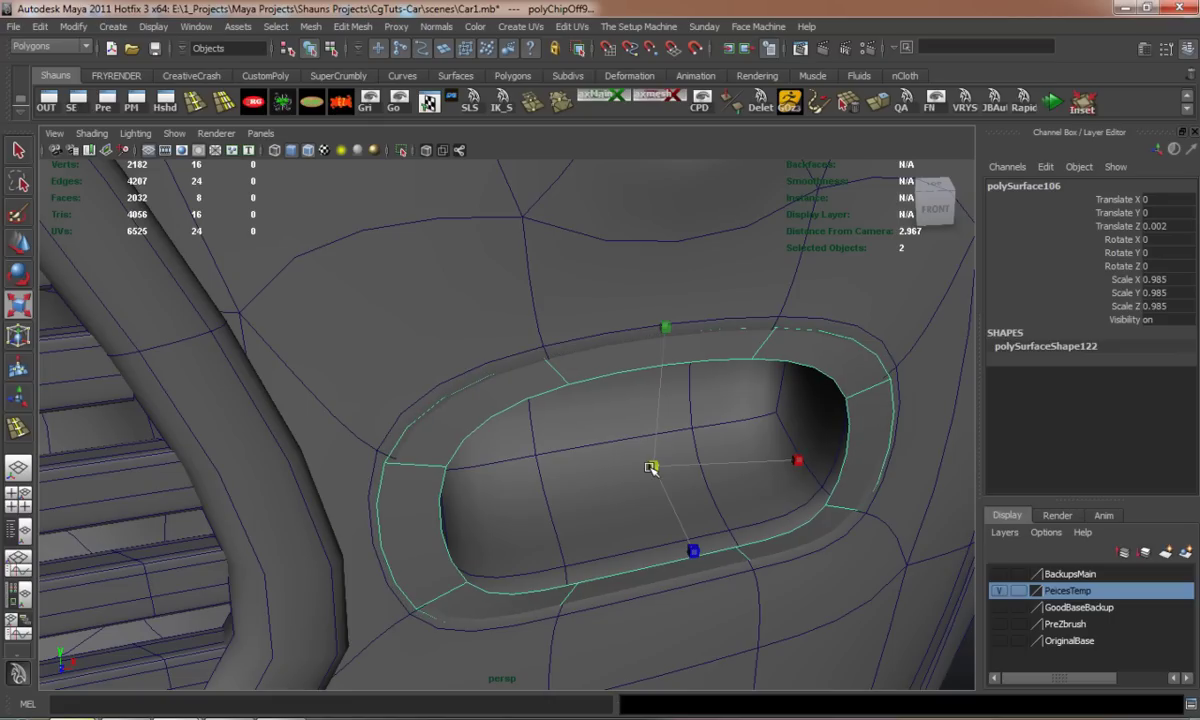
key("w")
middle_click_drag(679, 522, 683, 525)
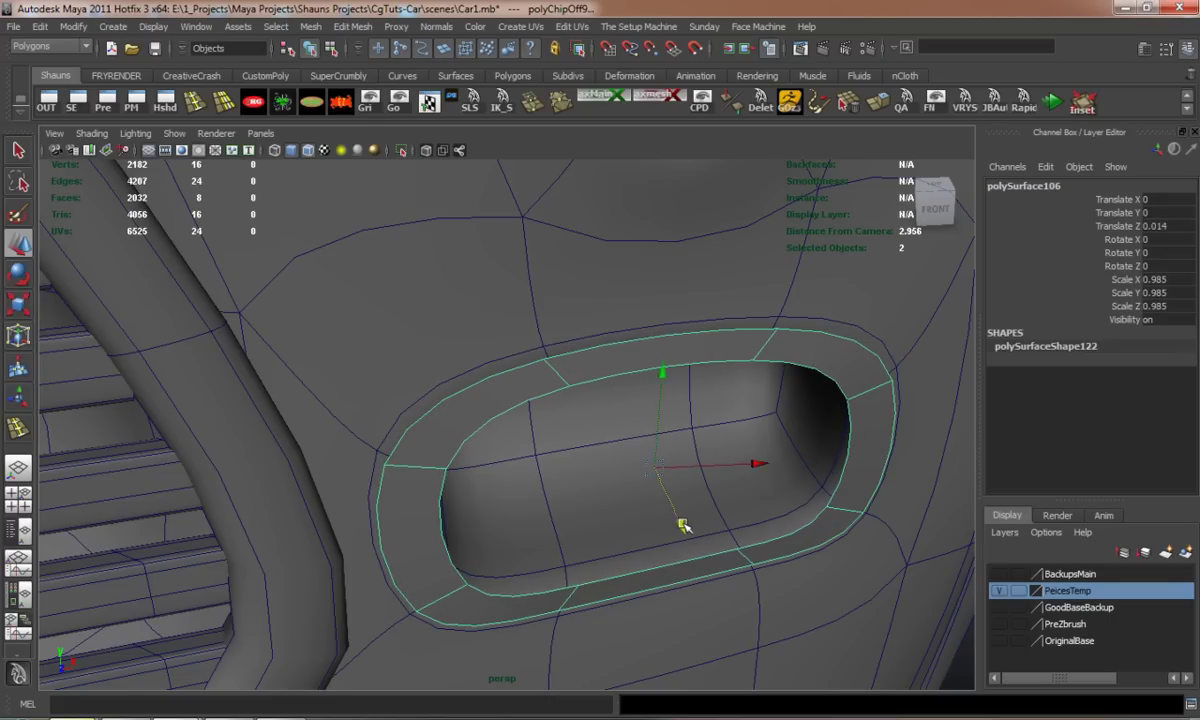
left_click_drag(682, 525, 659, 490, "alt")
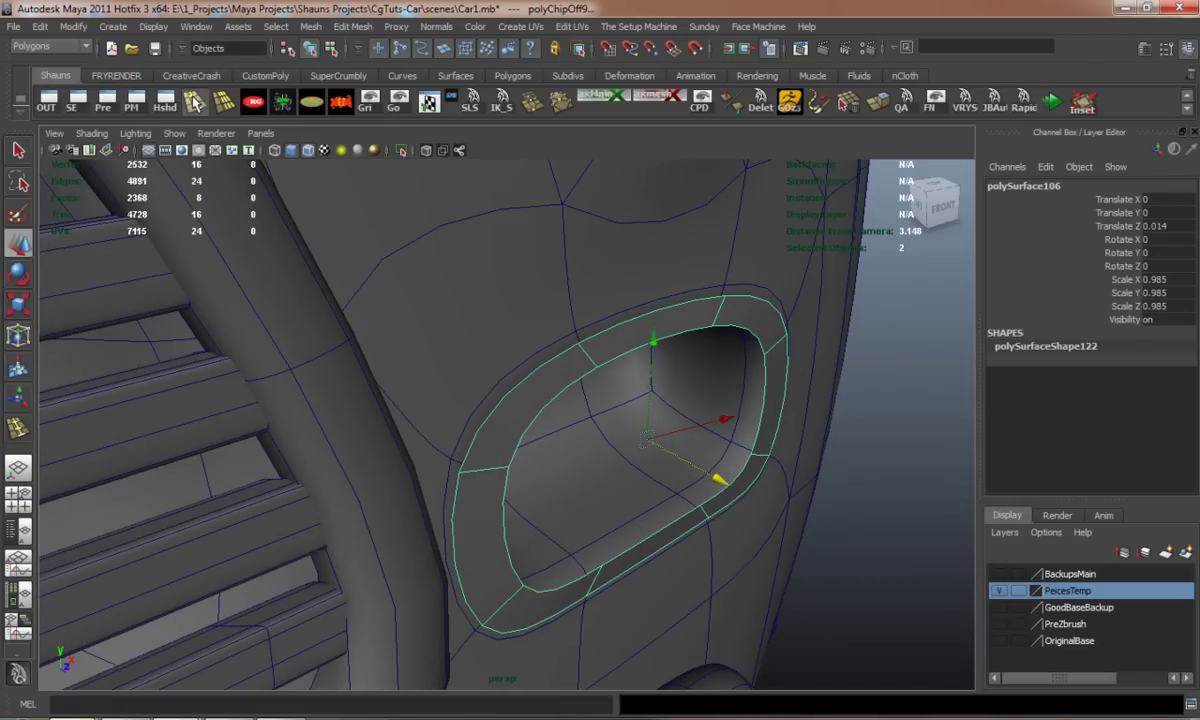
Insert an edge loop around the bezel and slide it outward along the rim
left_click(195, 101)
scroll(520, 420, "up", 2)
scroll(505, 395, "up", 2)
scroll(490, 445, "up", 1)
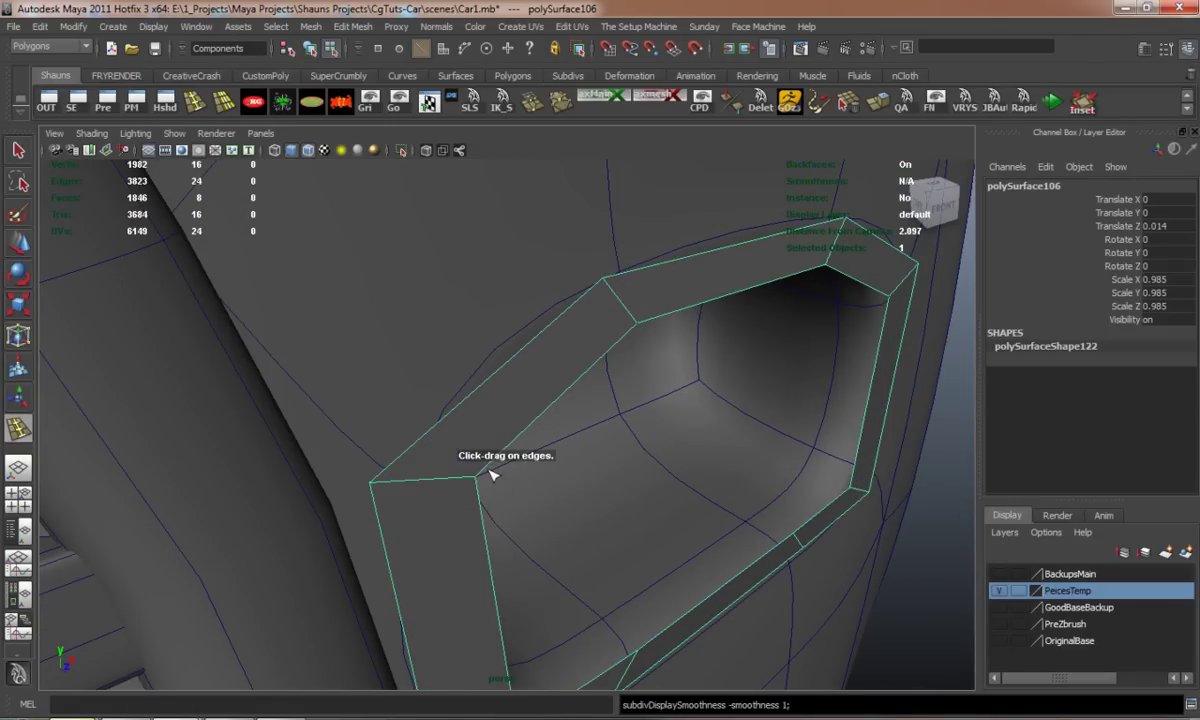
middle_click_drag(491, 476, 455, 428, "alt")
left_click_drag(437, 427, 619, 482)
mouse_move(797, 452)
left_mouse_down()
mouse_move(806, 462)
mouse_move(498, 429)
mouse_move(504, 416)
mouse_move(579, 429)
mouse_move(362, 362)
mouse_move(352, 370)
mouse_move(379, 359)
left_mouse_up()
key("1")
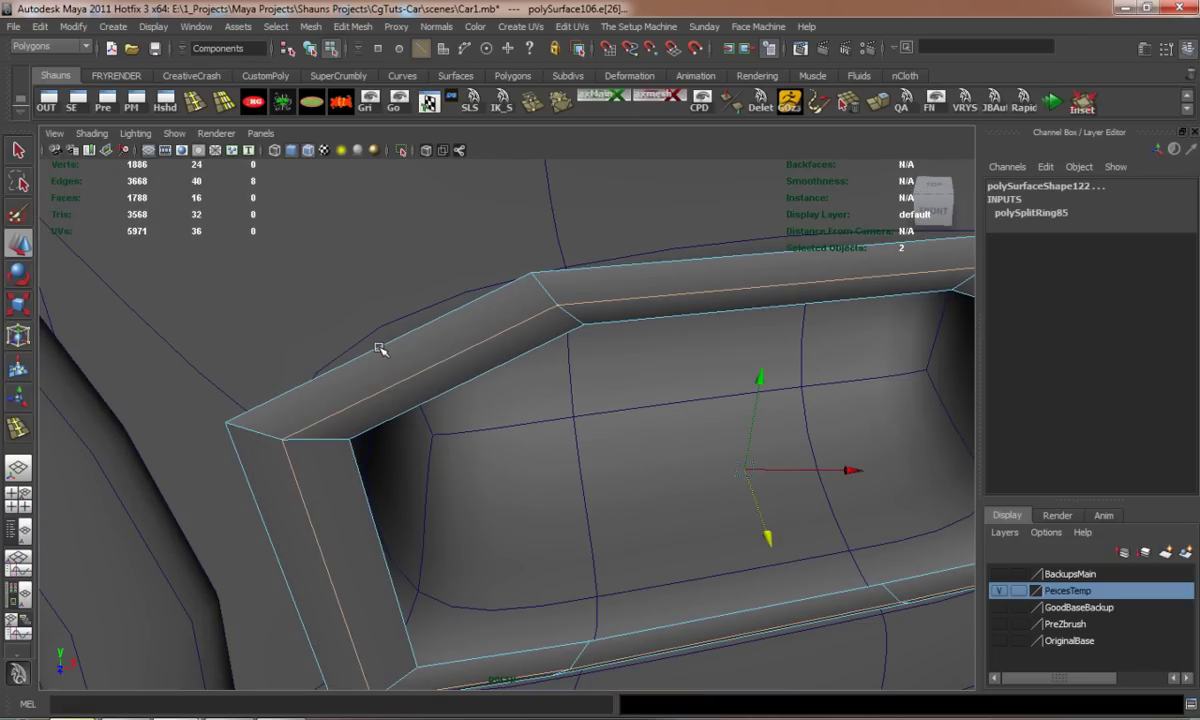
Extrude the bezel's inner rim edge loop to give the ring depth
double_click(378, 348)
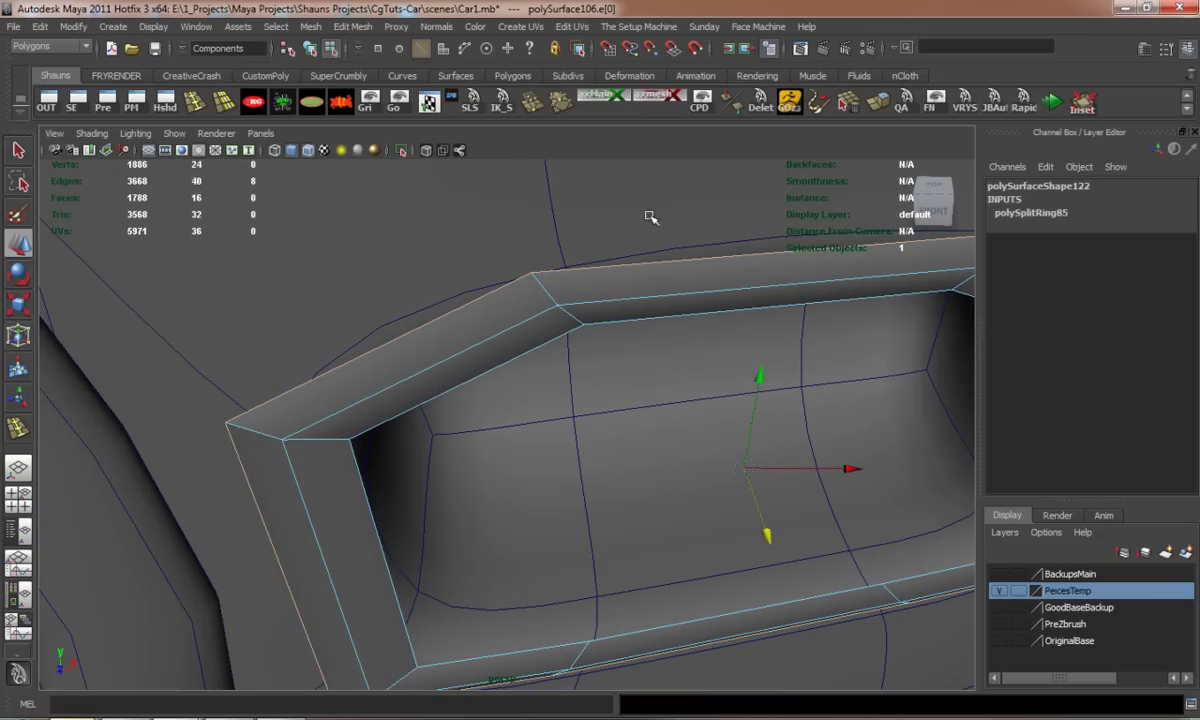
left_click(878, 109)
mouse_move(558, 371)
left_mouse_down("alt")
mouse_move(477, 394)
mouse_move(509, 407)
left_mouse_up("alt")
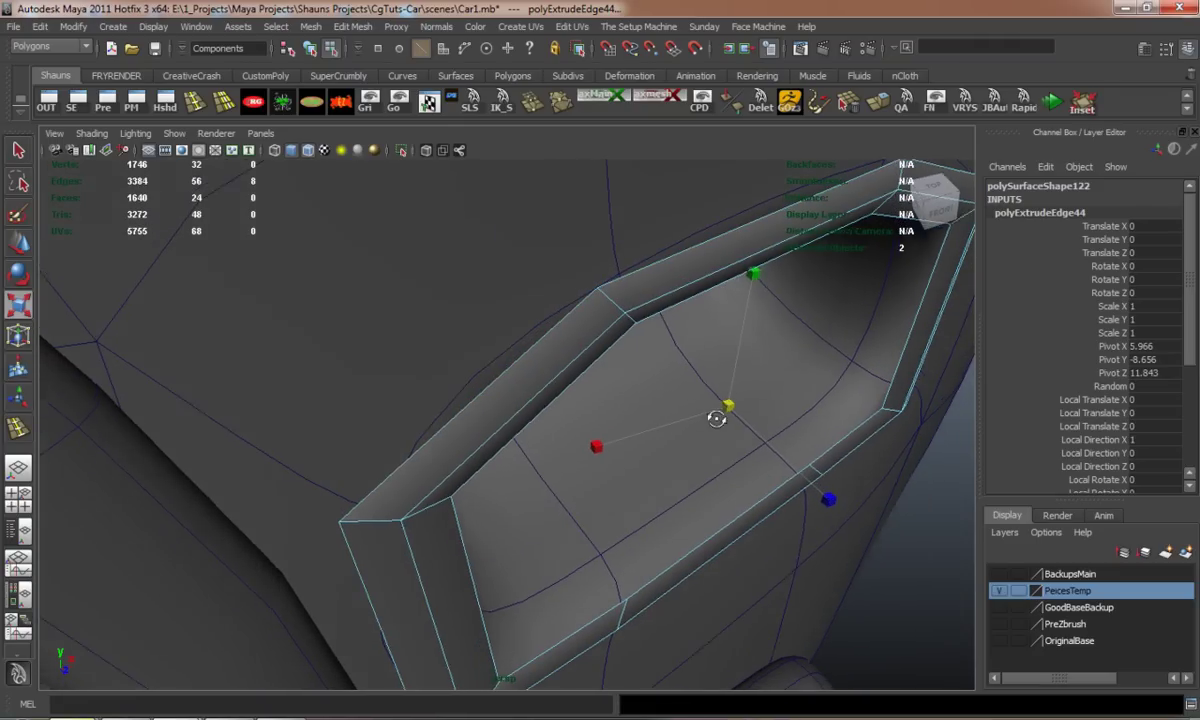
left_click_drag(716, 408, 789, 450, "alt")
key("w")
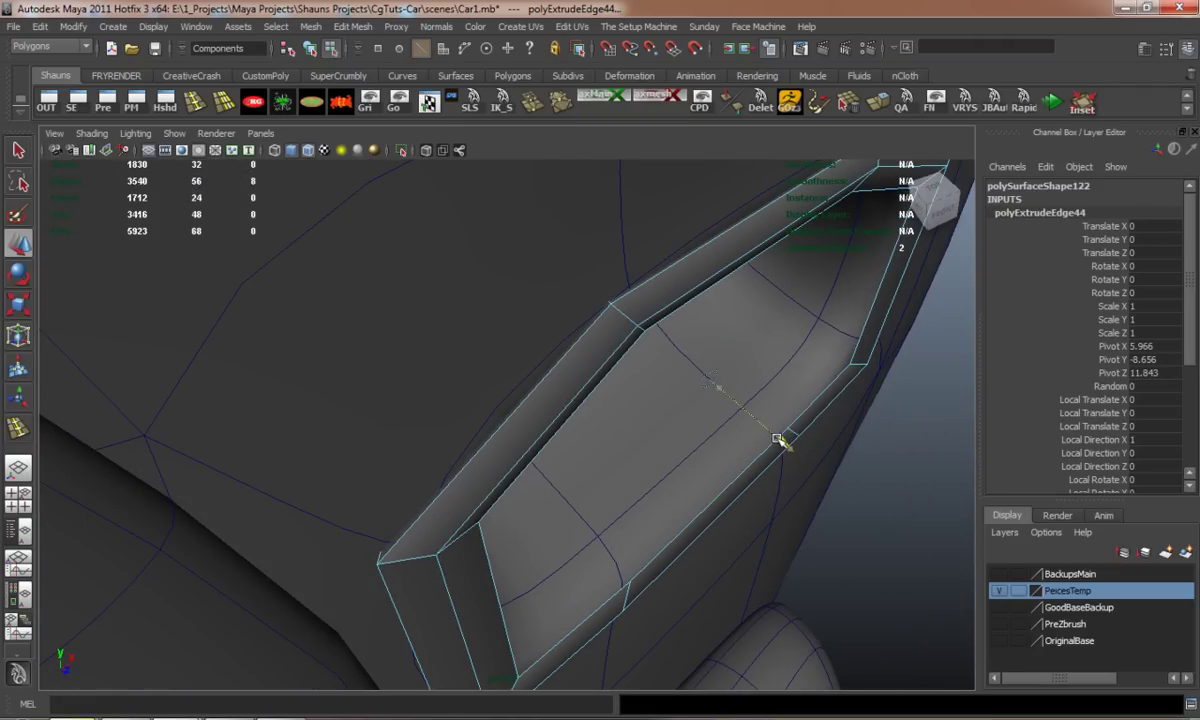
mouse_move(775, 437)
left_mouse_down("alt")
mouse_move(718, 434)
mouse_move(654, 407)
mouse_move(567, 437)
left_mouse_up("alt")
left_click(367, 418)
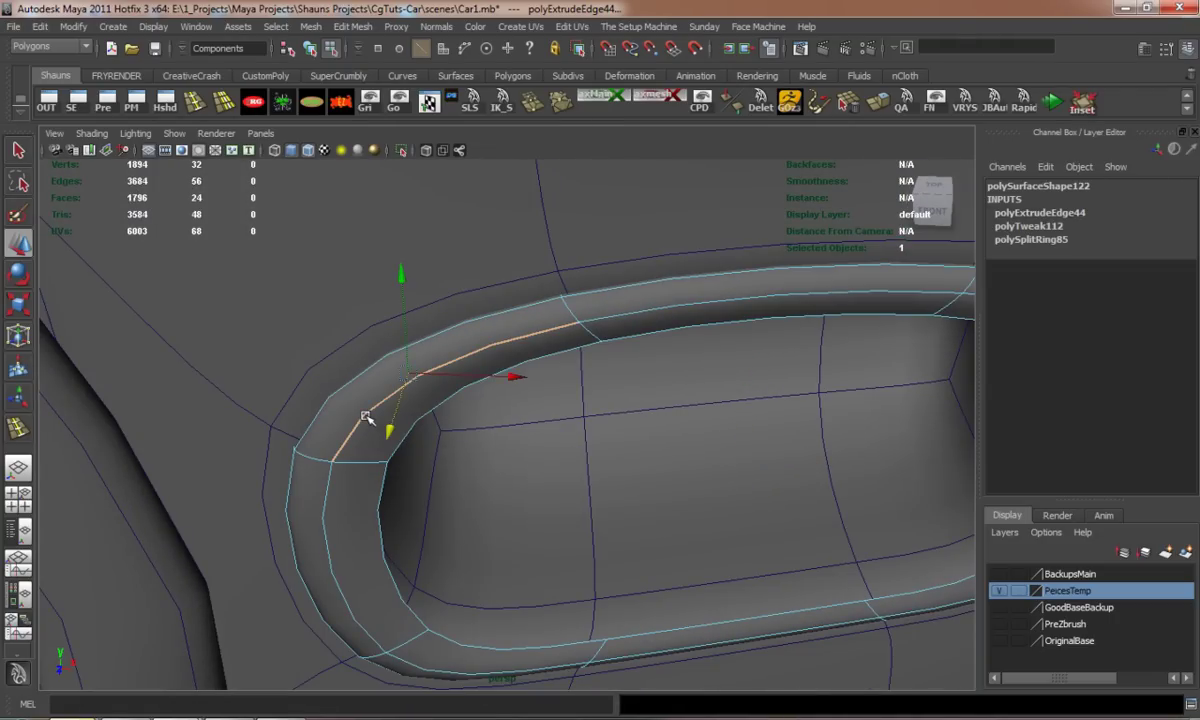
mouse_move(611, 479)
left_mouse_down("alt")
mouse_move(752, 478)
mouse_move(544, 450)
left_mouse_up("alt")
key("1")
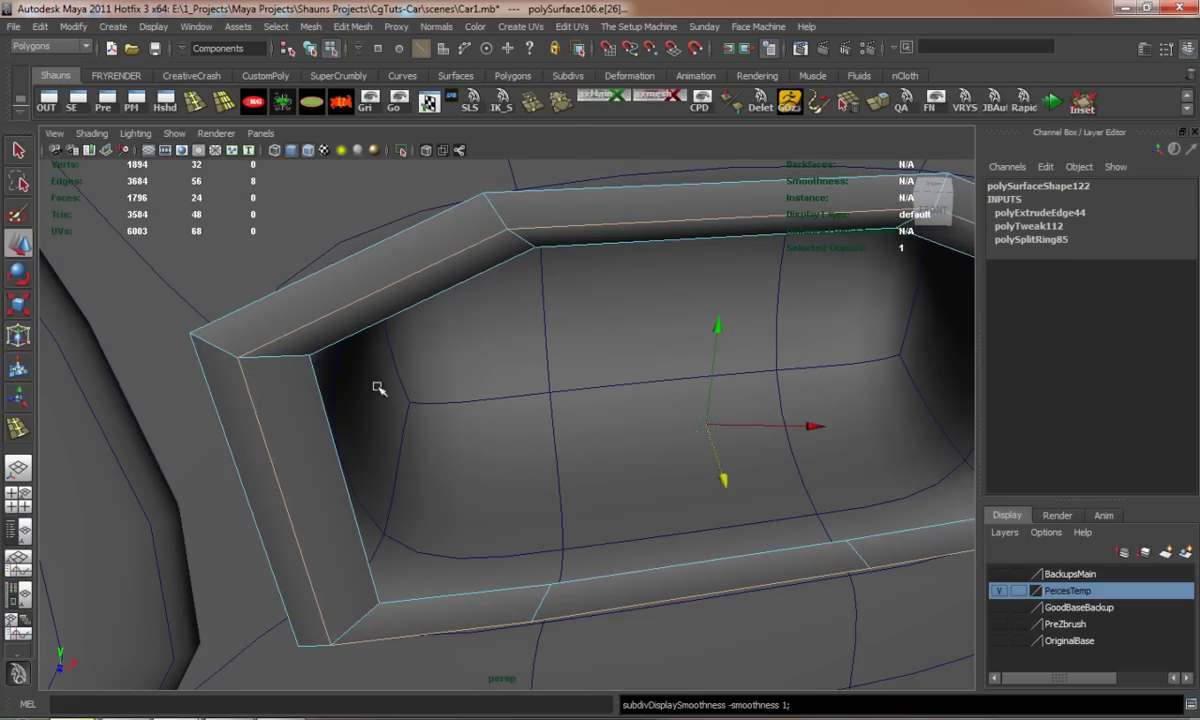
Add another edge loop near the bezel's inner lip and check the smoothed result
left_click(196, 103)
left_click_drag(282, 357, 284, 362)
mouse_move(442, 437)
left_mouse_down("alt")
mouse_move(568, 423)
mouse_move(549, 415)
left_mouse_up("alt")
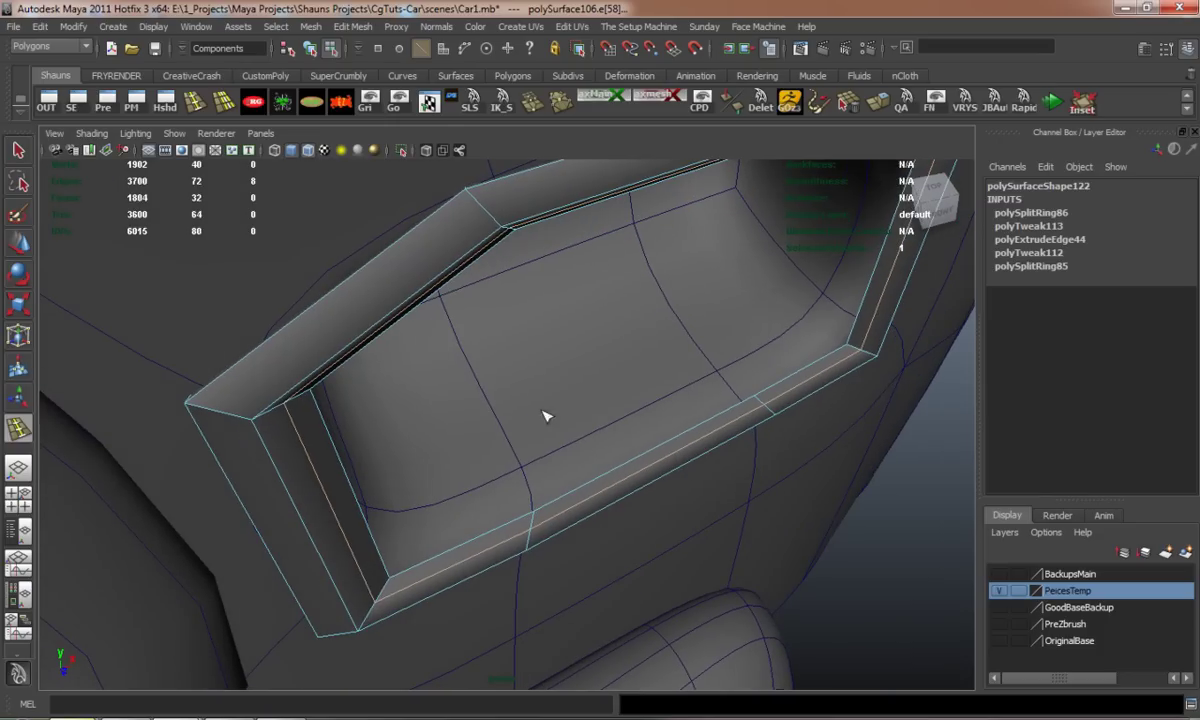
key("w")
mouse_move(697, 416)
left_mouse_down("alt")
mouse_move(560, 398)
mouse_move(450, 356)
left_mouse_up("alt")
key("3")
right_click_drag(256, 316, 312, 303)
mouse_move(348, 383)
left_mouse_down("alt")
mouse_move(209, 421)
mouse_move(305, 428)
mouse_move(325, 410)
left_mouse_up("alt")
Extrude the bezel's outer edge loop twice to thicken and push out the rim wall
right_click_drag(362, 390, 385, 405)
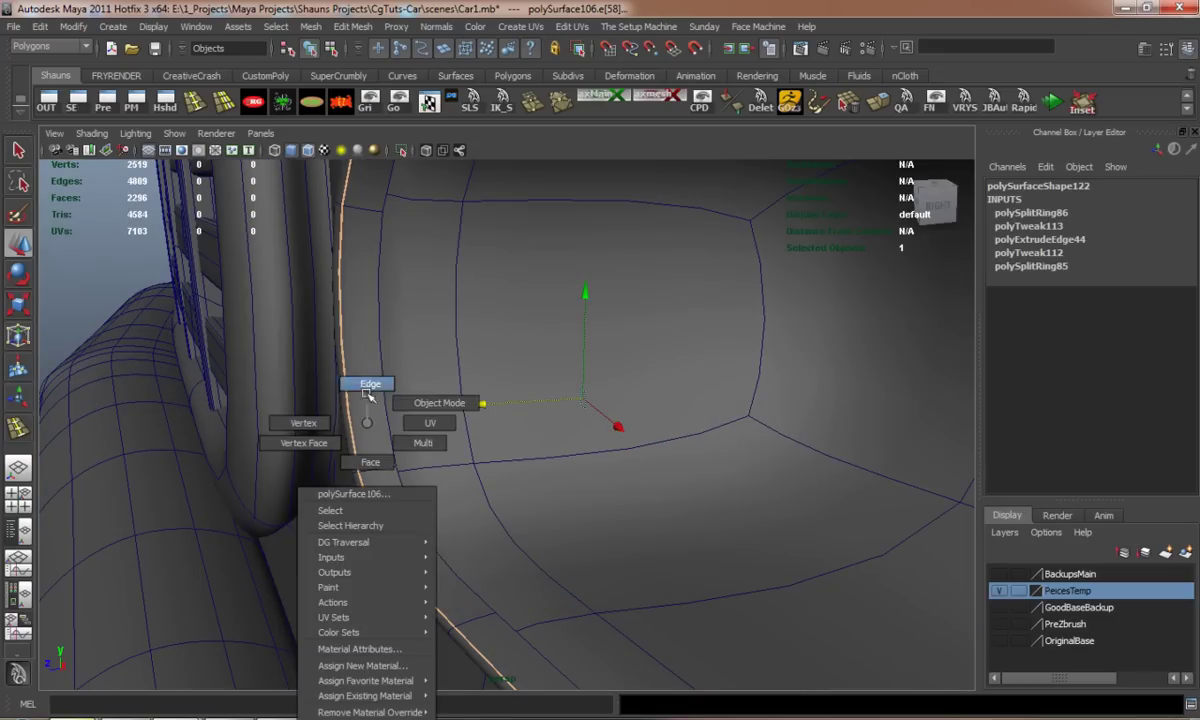
key("1")
double_click(382, 403)
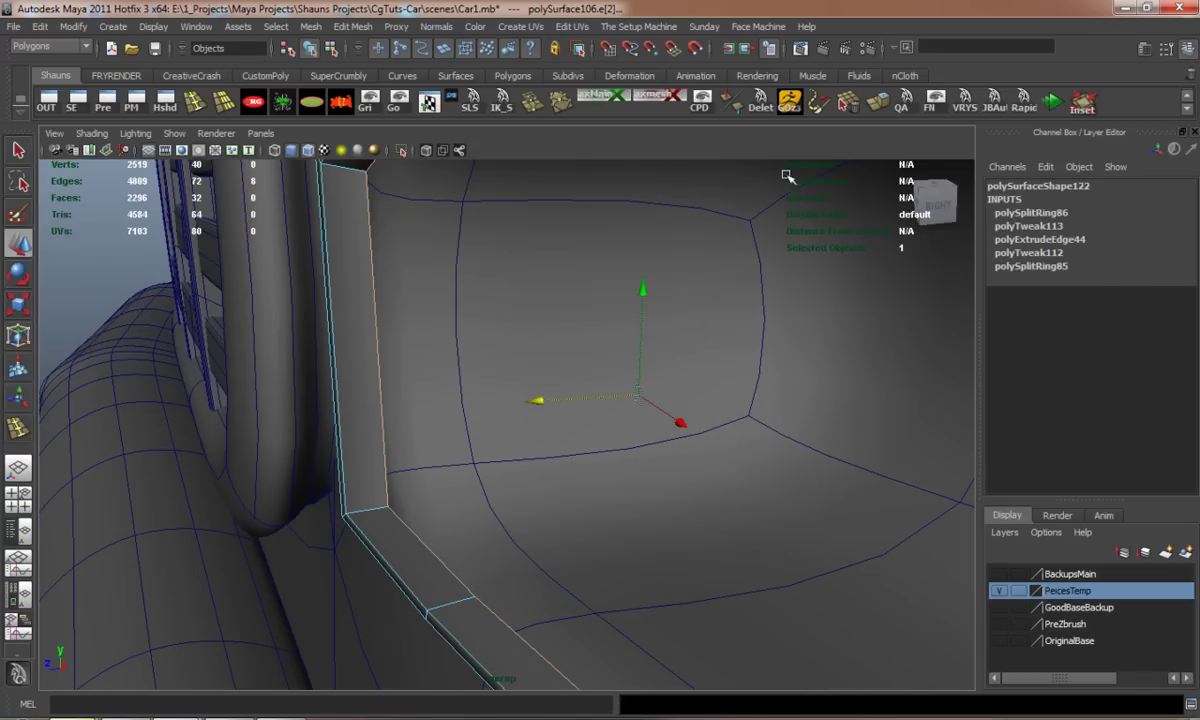
key("ctrl+e")
mouse_move(490, 351)
left_mouse_down("alt")
mouse_move(455, 372)
mouse_move(435, 365)
left_mouse_up("alt")
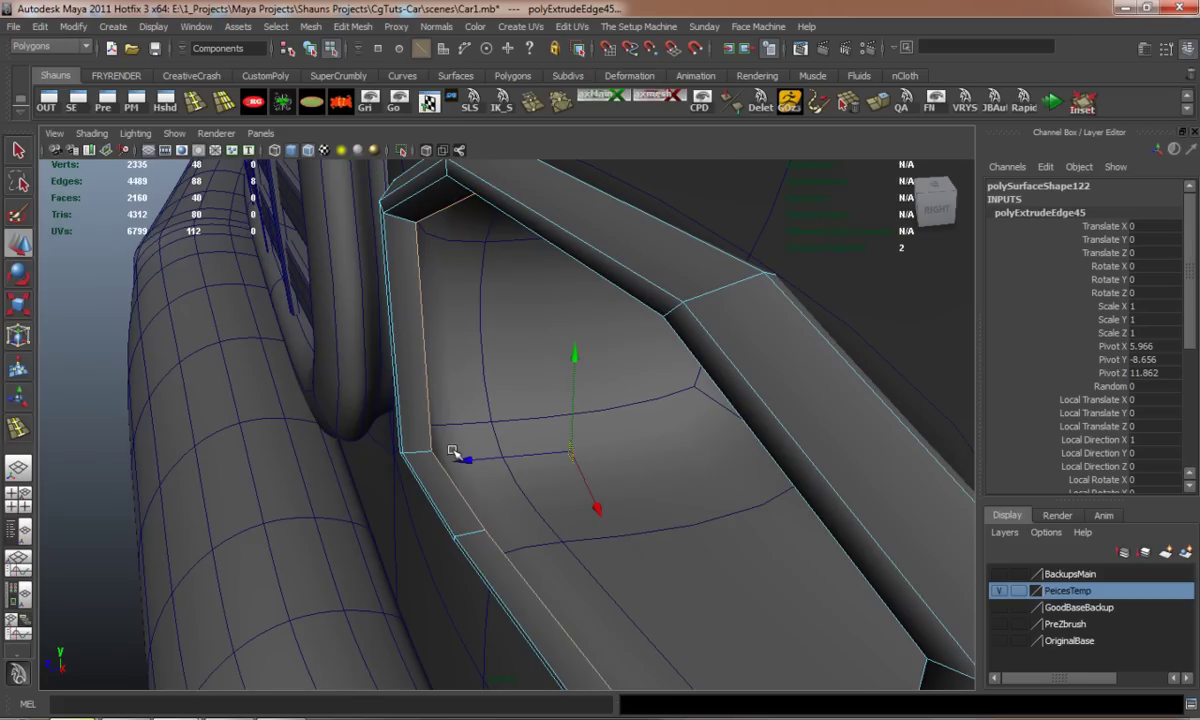
mouse_move(468, 457)
left_mouse_down()
mouse_move(603, 455)
mouse_move(584, 482)
mouse_move(485, 455)
left_mouse_up()
key("ctrl+e")
mouse_move(396, 279)
left_mouse_down()
mouse_move(403, 297)
mouse_move(391, 264)
left_mouse_up()
mouse_move(391, 262)
right_mouse_down("alt")
mouse_move(375, 321)
mouse_move(311, 391)
mouse_move(57, 432)
right_mouse_up("alt")
Return to object selection and select the bezel piece, polySurface106
left_click(58, 432)
left_click_drag(155, 445, 324, 434, "alt")
mouse_move(324, 434)
right_mouse_down("alt")
mouse_move(375, 402)
mouse_move(463, 415)
right_mouse_up("alt")
right_click(350, 392)
left_click(418, 374)
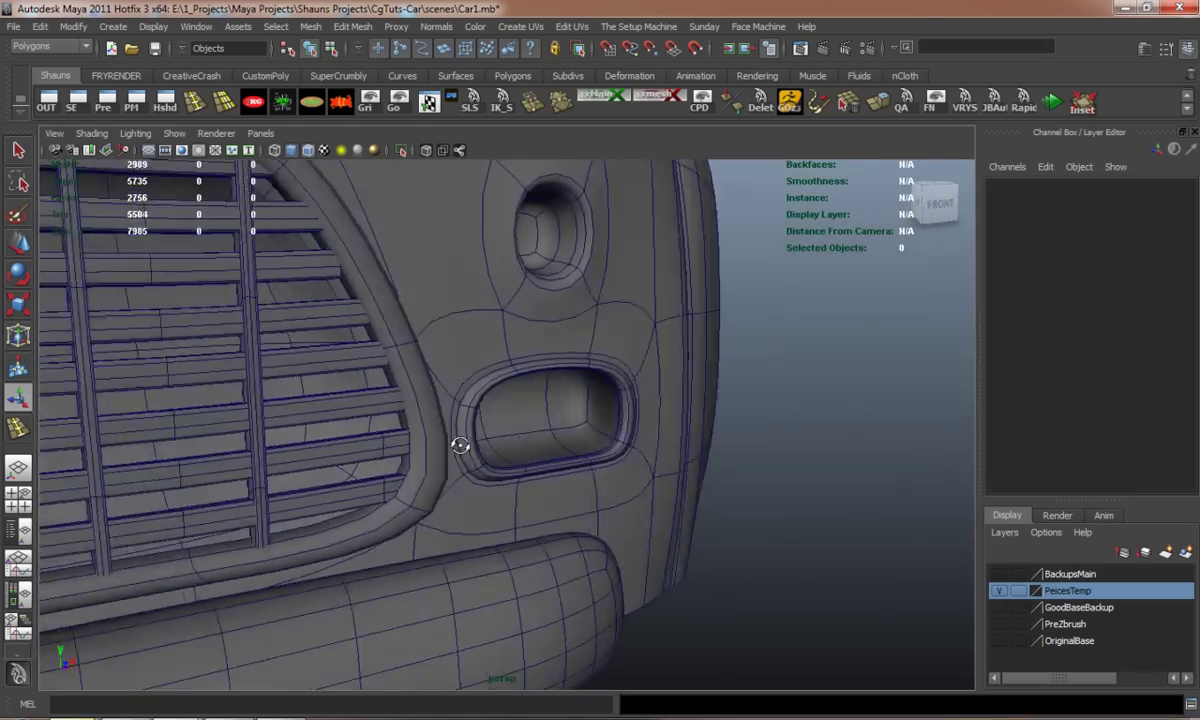
left_click_drag(463, 415, 463, 455, "alt")
mouse_move(463, 455)
right_mouse_down("alt")
mouse_move(428, 438)
mouse_move(407, 356)
mouse_move(383, 420)
mouse_move(423, 356)
right_mouse_up("alt")
left_click(430, 275)
mouse_move(435, 297)
left_mouse_down("alt")
mouse_move(517, 348)
mouse_move(428, 340)
mouse_move(420, 310)
mouse_move(428, 341)
left_mouse_up("alt")
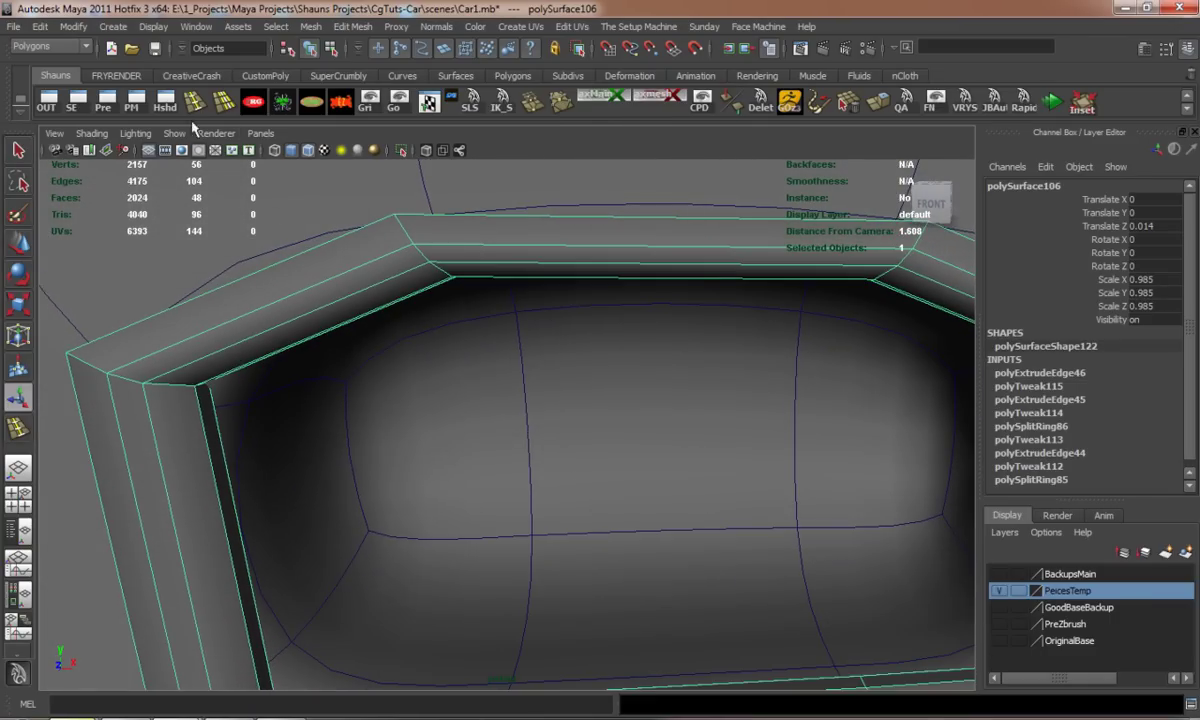
Insert another edge loop around the bezel rim, preview it smoothed, and zoom out
left_click(192, 104)
mouse_move(198, 358)
left_mouse_down("alt")
mouse_move(356, 343)
mouse_move(311, 354)
left_mouse_up("alt")
left_click(340, 356)
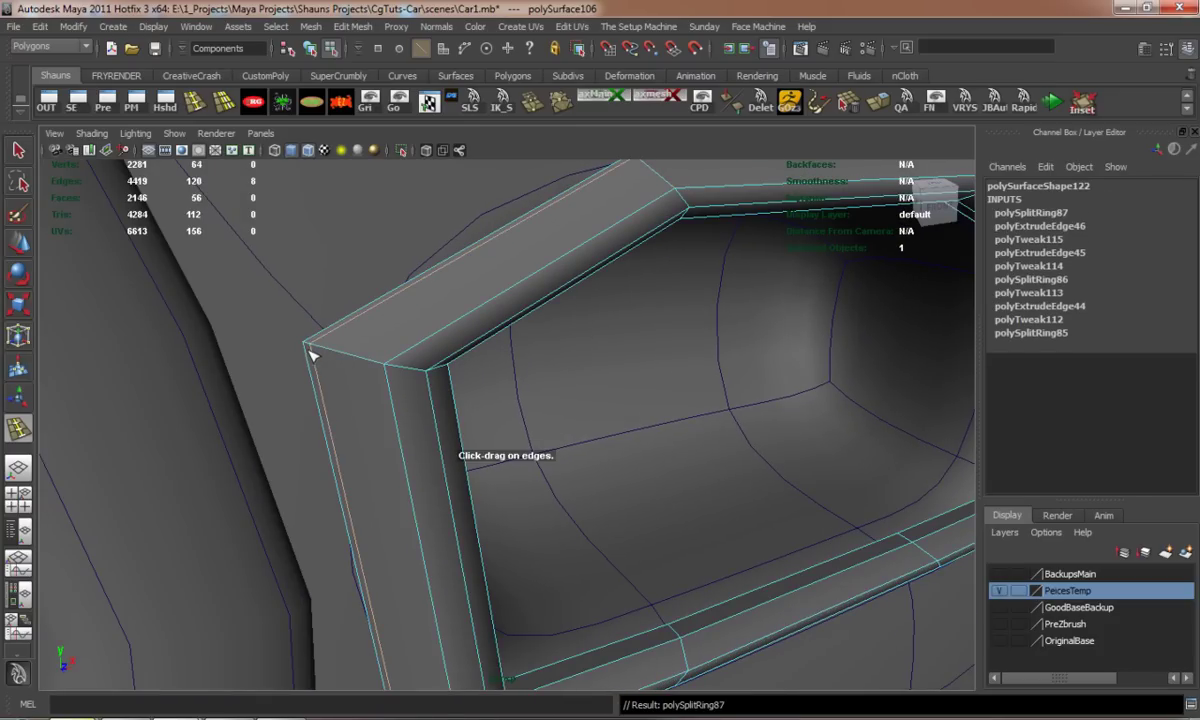
key("w")
key("3")
right_click_drag(443, 363, 536, 340)
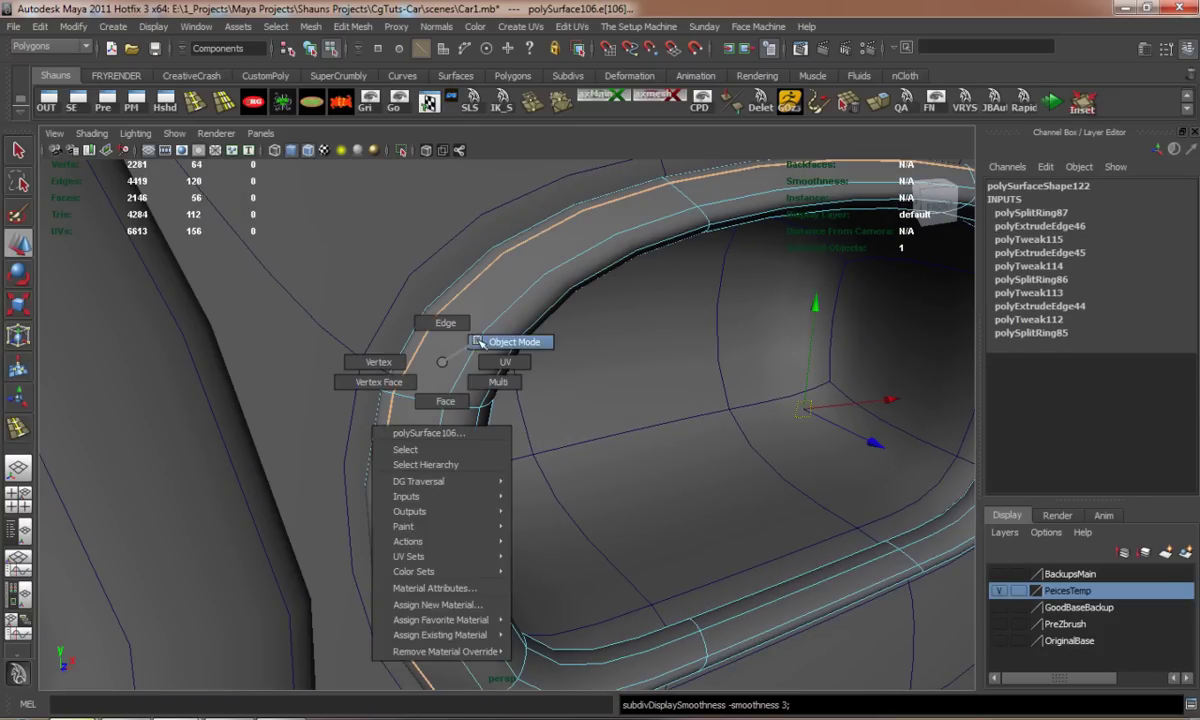
scroll(496, 410, "down", 5)
scroll(429, 407, "down", 3)
scroll(429, 407, "down", 2)
Clear the selection and bring the oval side-light pocket head-on into view
left_click(823, 491)
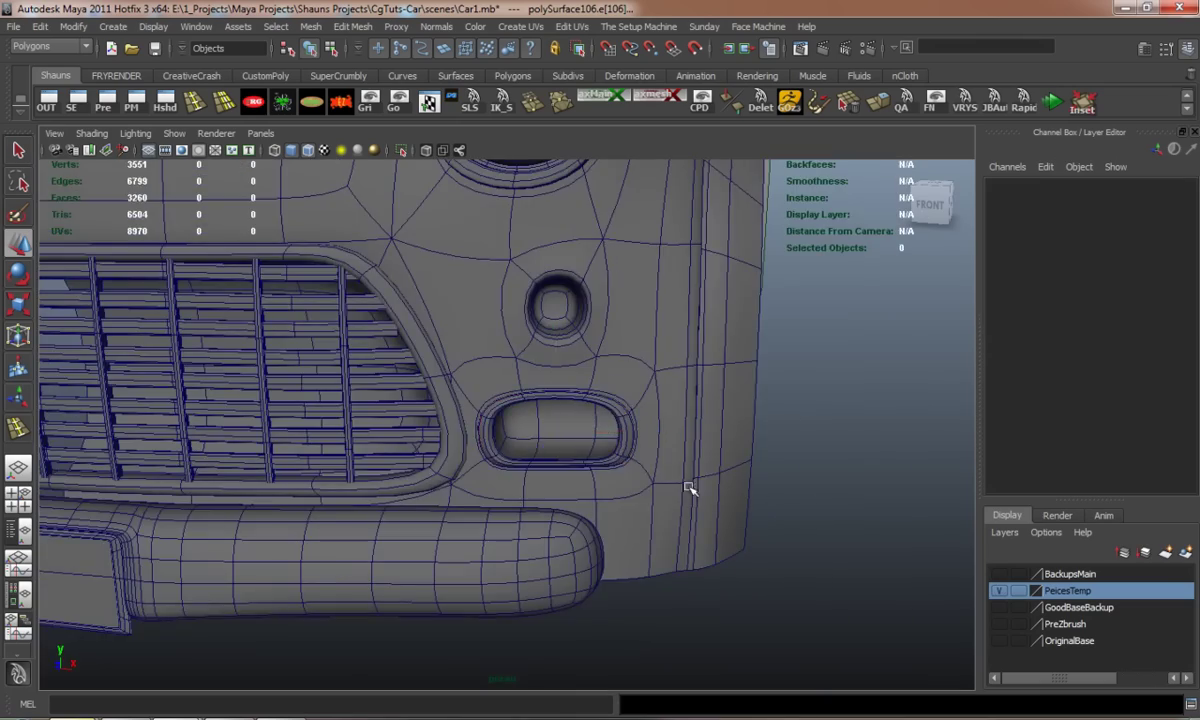
scroll(576, 485, "up", 5)
mouse_move(576, 485)
left_mouse_down("alt")
mouse_move(504, 423)
mouse_move(428, 453)
mouse_move(442, 428)
mouse_move(511, 415)
left_mouse_up("alt")
scroll(505, 420, "down", 3)
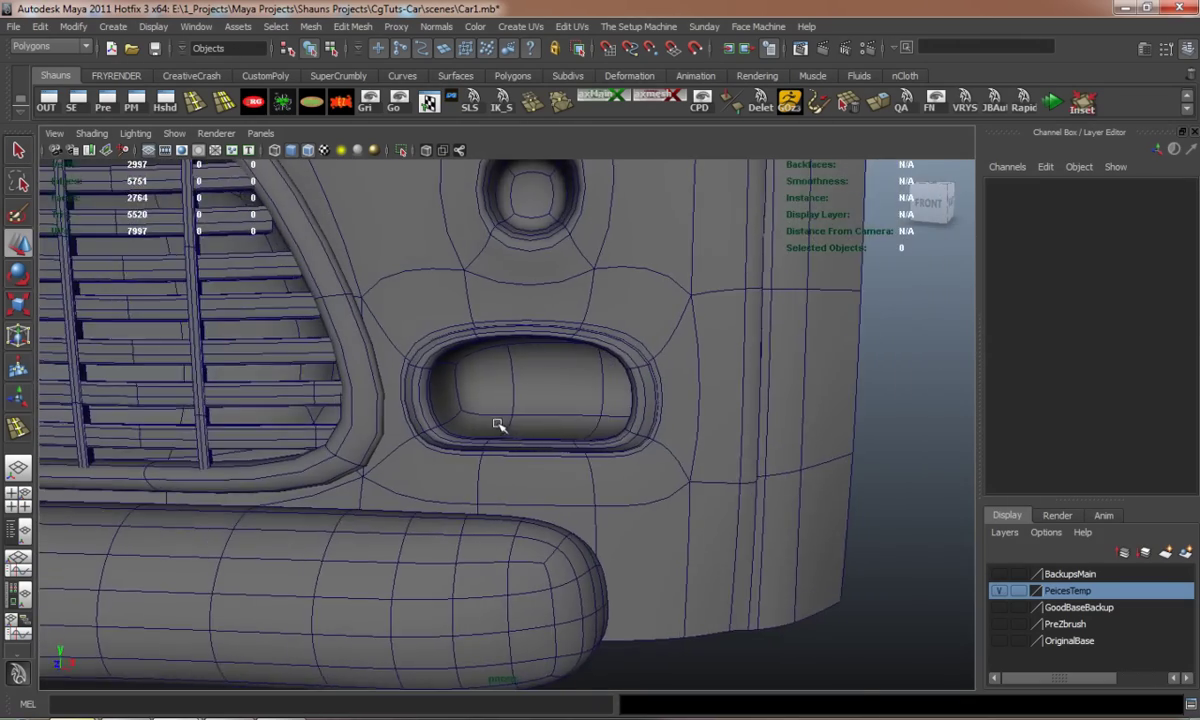
scroll(496, 424, "up", 3)
scroll(488, 456, "up", 1)
scroll(483, 448, "up", 2)
scroll(463, 452, "up", 1)
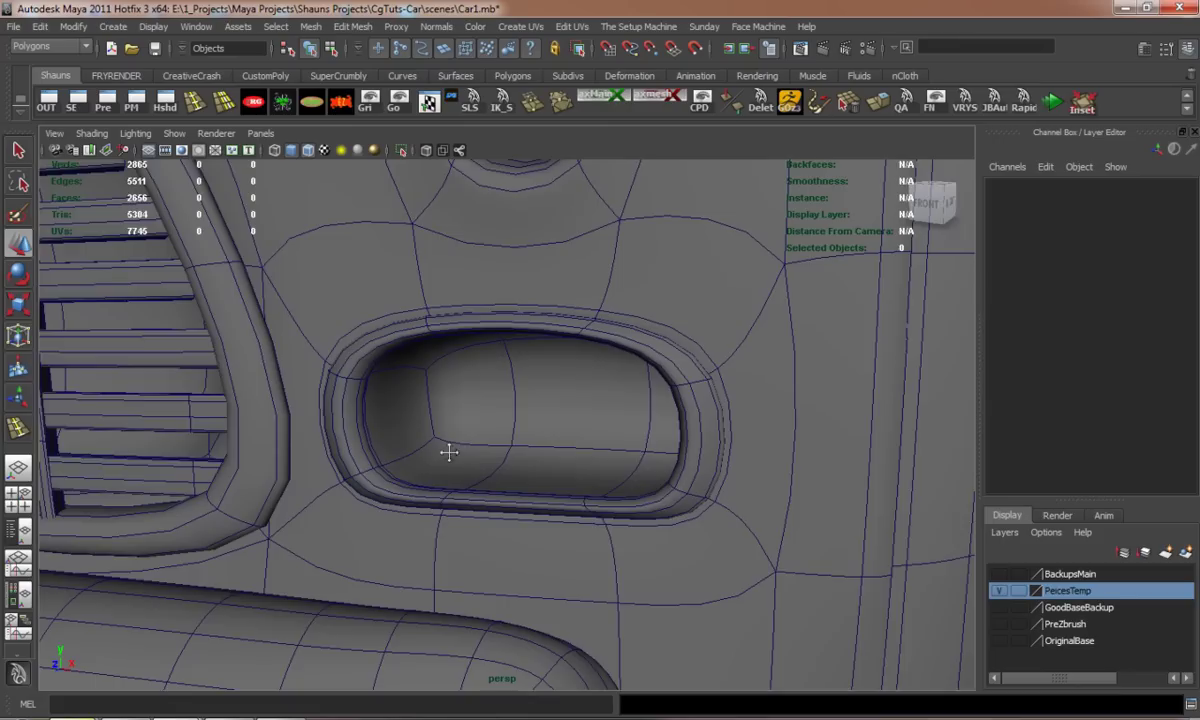
scroll(445, 453, "up", 2)
left_click_drag(378, 448, 351, 446, "alt")
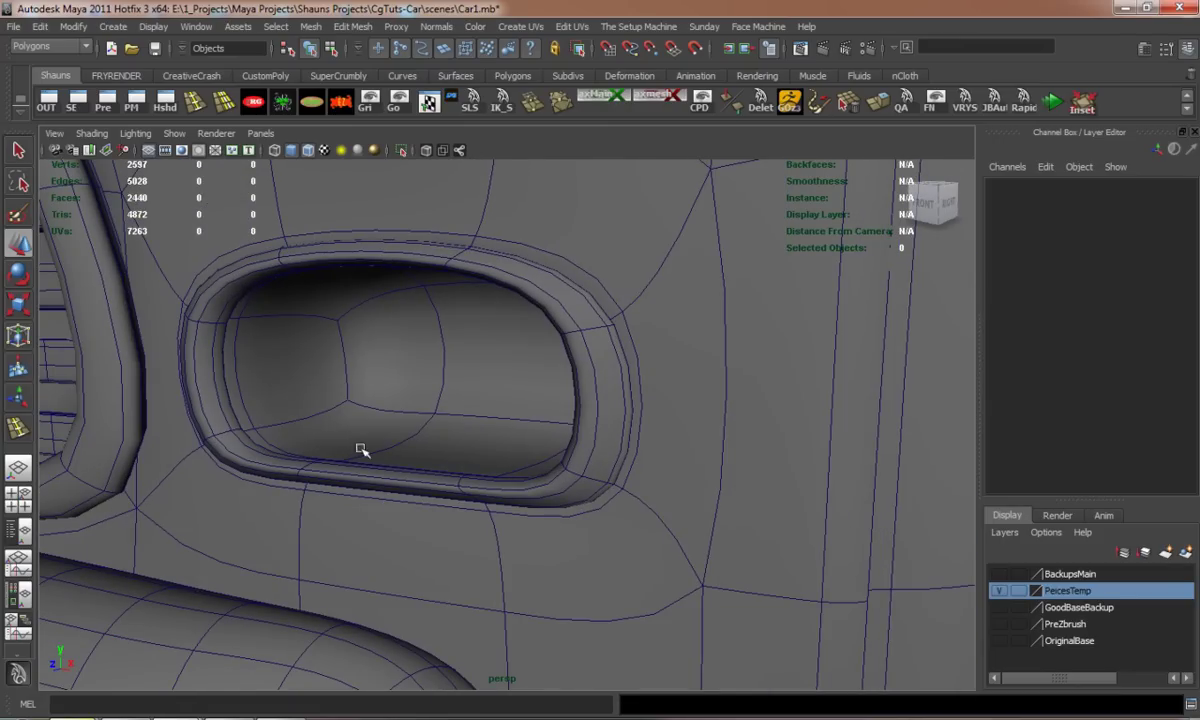
scroll(362, 450, "up", 2)
left_click_drag(384, 447, 457, 456, "alt")
Select the body, show its unsmoothed cage, and pick the three back faces inside the pocket
left_click(457, 456)
key("1")
right_click_drag(322, 340, 338, 370)
left_click_drag(338, 370, 381, 350, "alt")
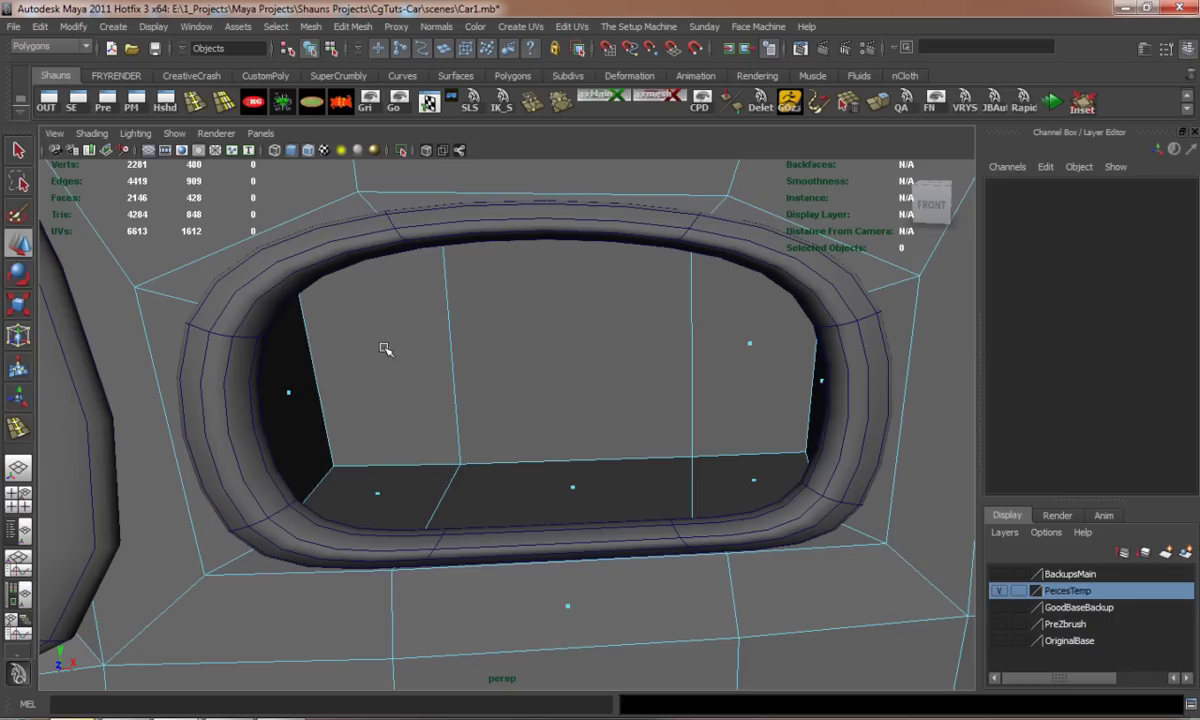
left_click(385, 348)
left_click(750, 343, "shift")
mouse_move(750, 343)
left_mouse_down("alt")
mouse_move(576, 388)
mouse_move(544, 303)
left_mouse_up("alt")
left_click(620, 352, "shift")
mouse_move(646, 366)
left_mouse_down("alt")
mouse_move(576, 366)
mouse_move(563, 389)
mouse_move(517, 397)
mouse_move(576, 383)
left_mouse_up("alt")
Duplicate the pocket's three back faces as a separate panel
key("3")
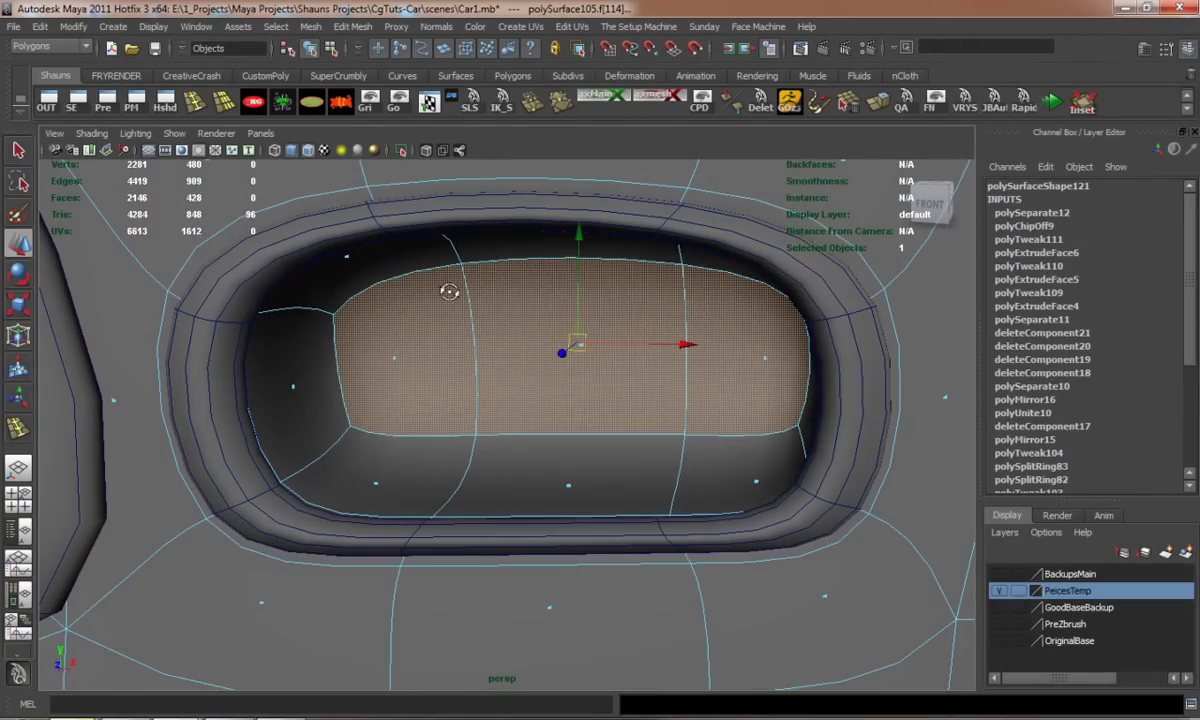
left_click_drag(449, 291, 430, 260, "alt")
left_click(352, 27)
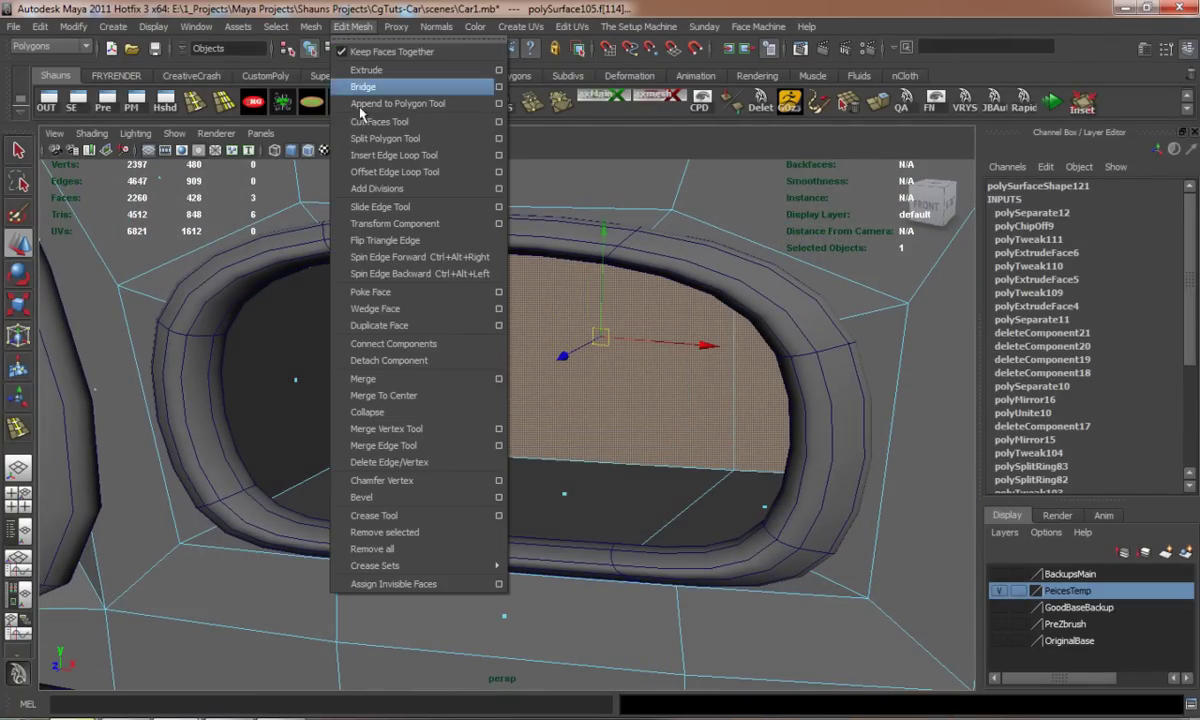
left_click(400, 322)
scroll(400, 322, "down", 5)
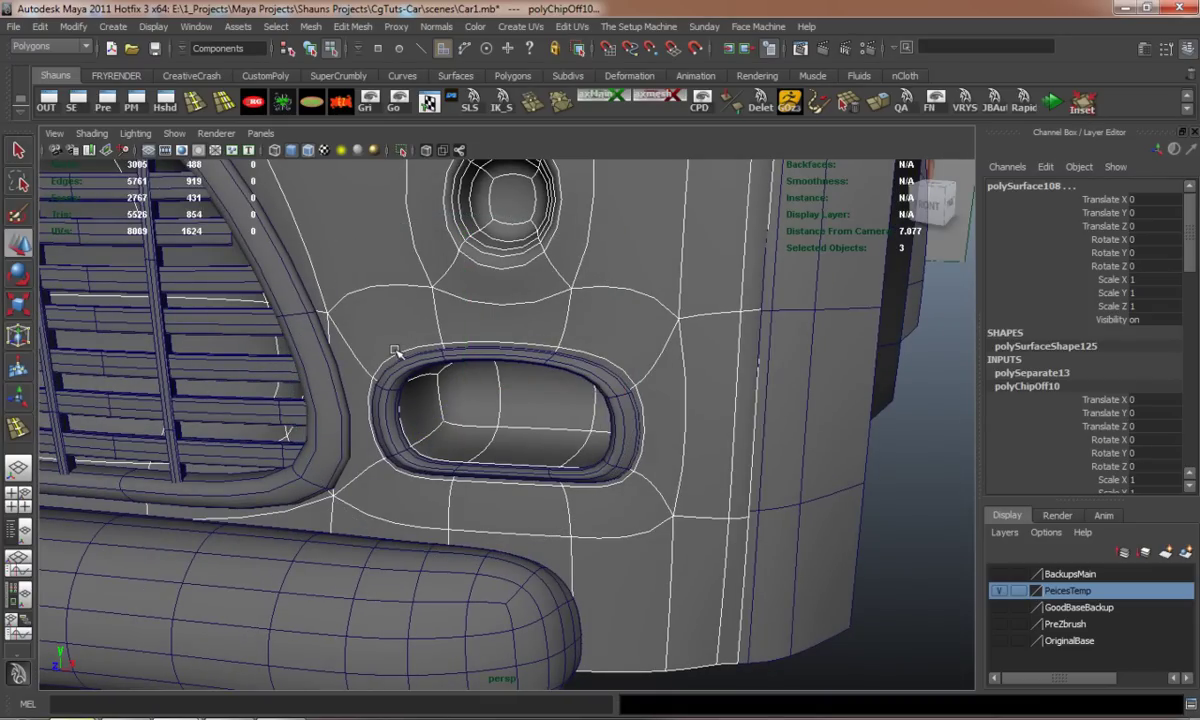
left_click_drag(395, 352, 469, 356, "alt")
Delete the panel's construction history and push it forward out of the pocket
right_click_drag(614, 316, 688, 298)
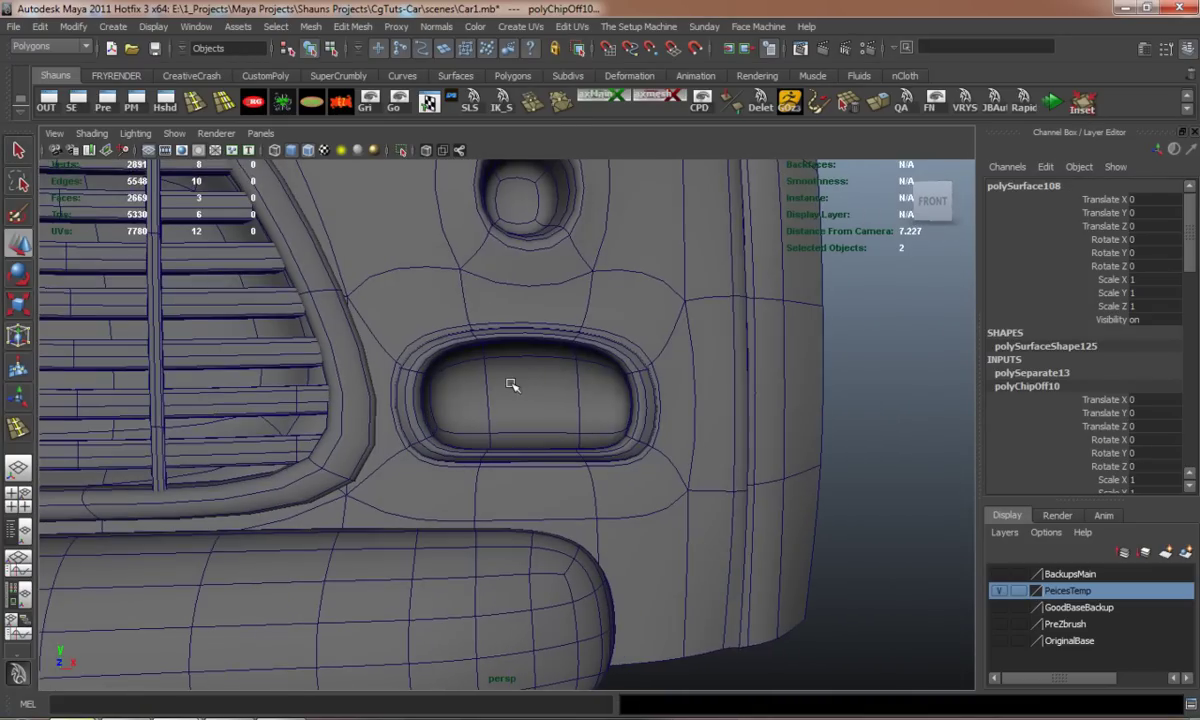
scroll(511, 380, "up", 5)
mouse_move(485, 401)
left_mouse_down("alt")
mouse_move(754, 423)
mouse_move(626, 396)
left_mouse_up("alt")
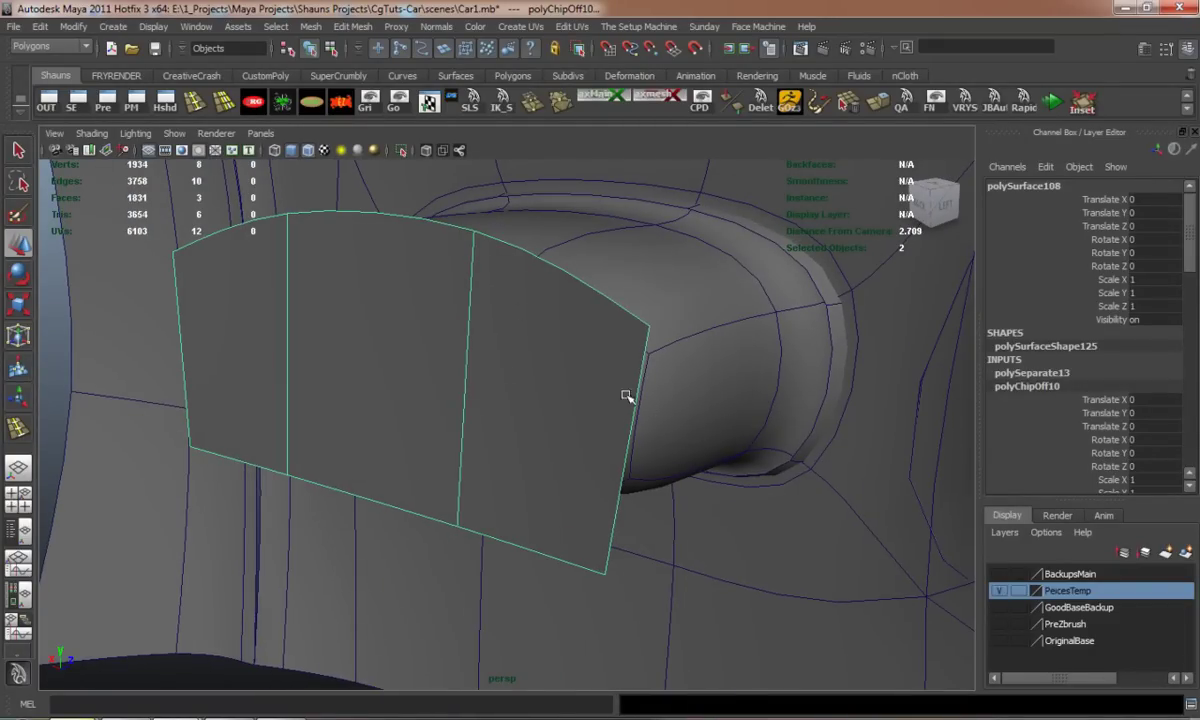
left_click(398, 104)
mouse_move(361, 367)
left_mouse_down("alt")
mouse_move(452, 327)
mouse_move(495, 343)
left_mouse_up("alt")
mouse_move(754, 367)
left_mouse_down("alt")
mouse_move(428, 385)
mouse_move(550, 350)
mouse_move(487, 343)
mouse_move(495, 327)
mouse_move(470, 327)
mouse_move(517, 335)
mouse_move(541, 387)
left_mouse_up("alt")
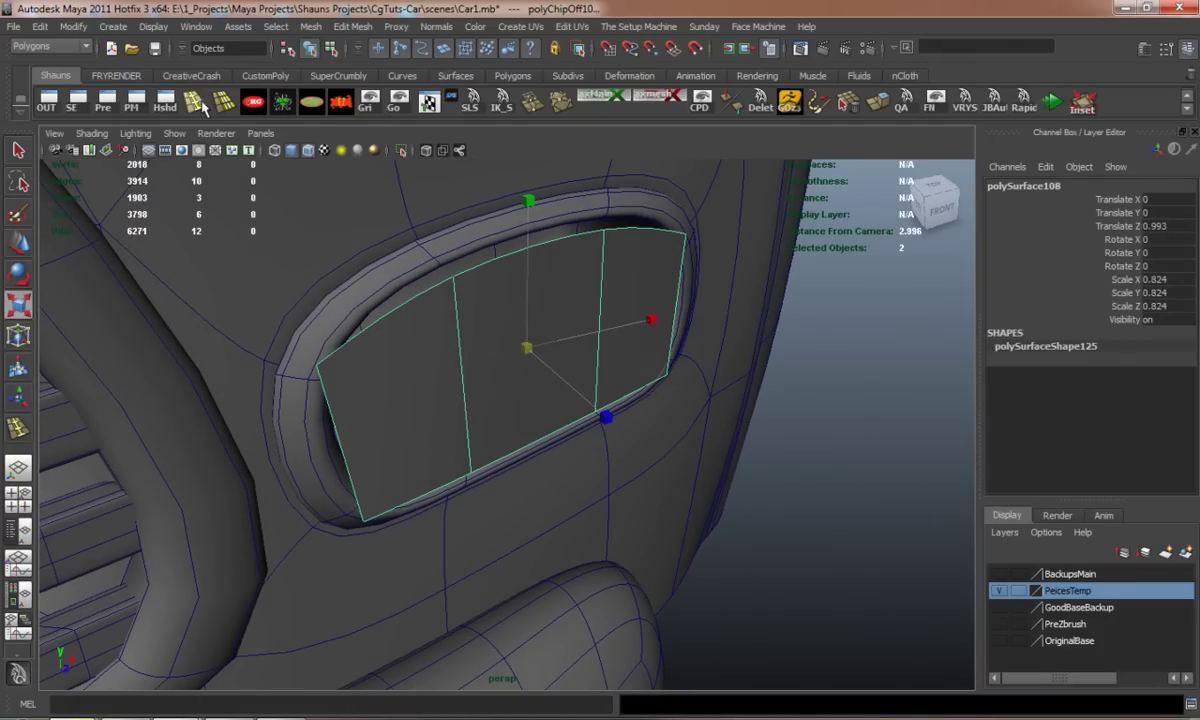
Try a horizontal edge loop across the panel, undo it, and reselect the whole panel
left_click(200, 104)
left_click_drag(337, 418, 336, 440)
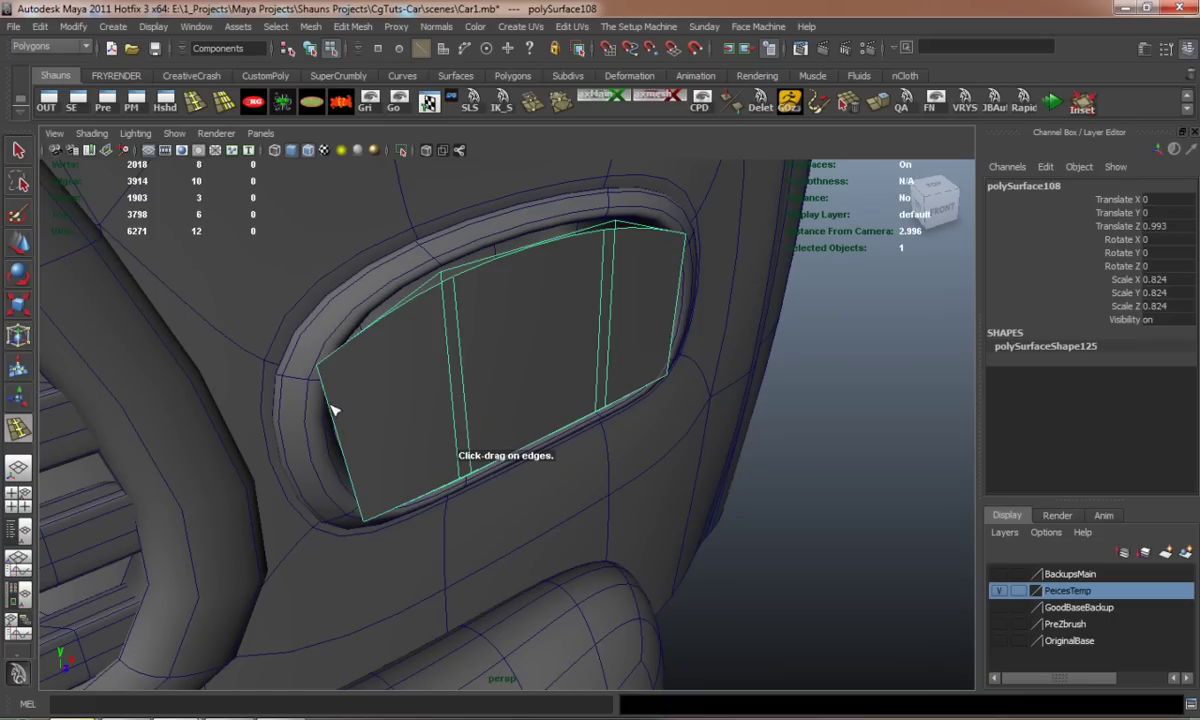
key("w")
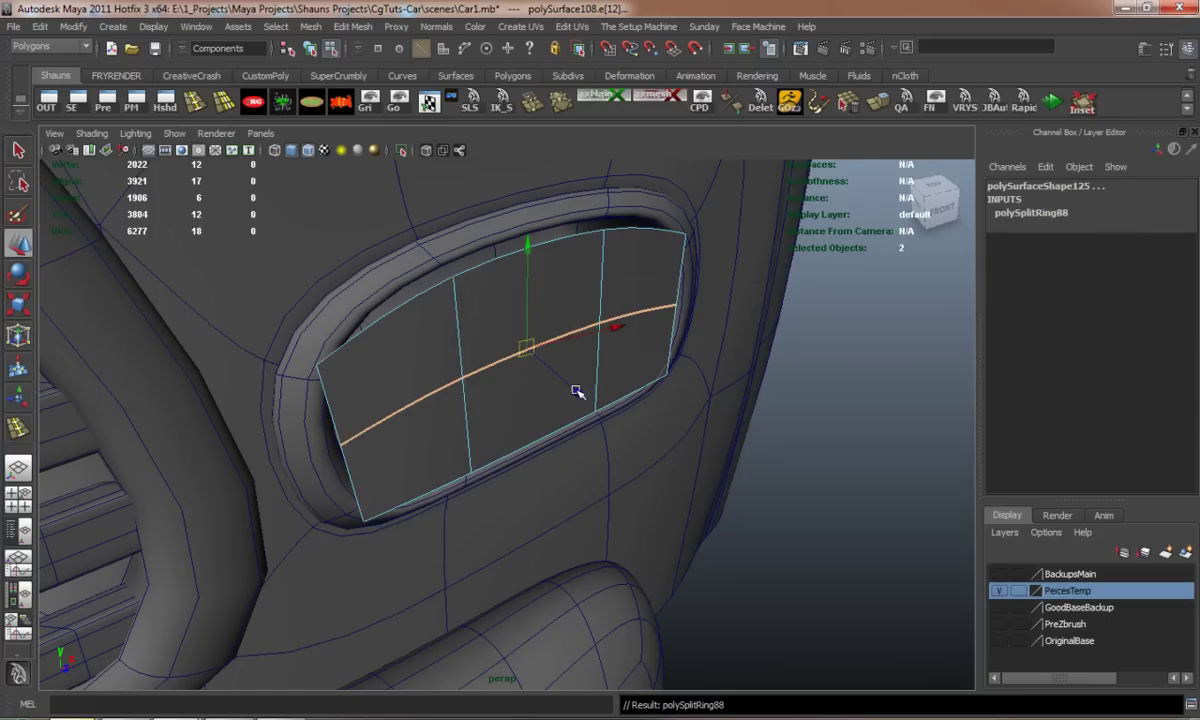
left_click_drag(575, 390, 594, 406)
left_click_drag(512, 398, 446, 369, "alt")
key("ctrl+z")
right_click(444, 368)
left_click(475, 347)
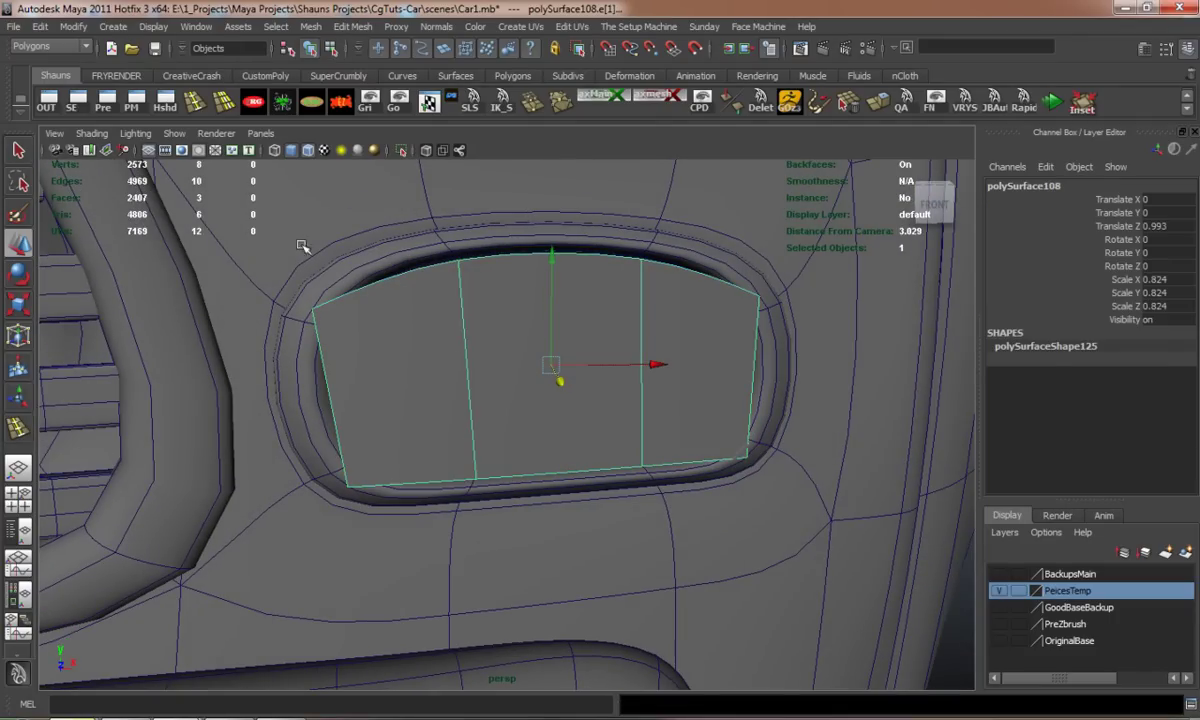
left_click(72, 27)
mouse_move(93, 293)
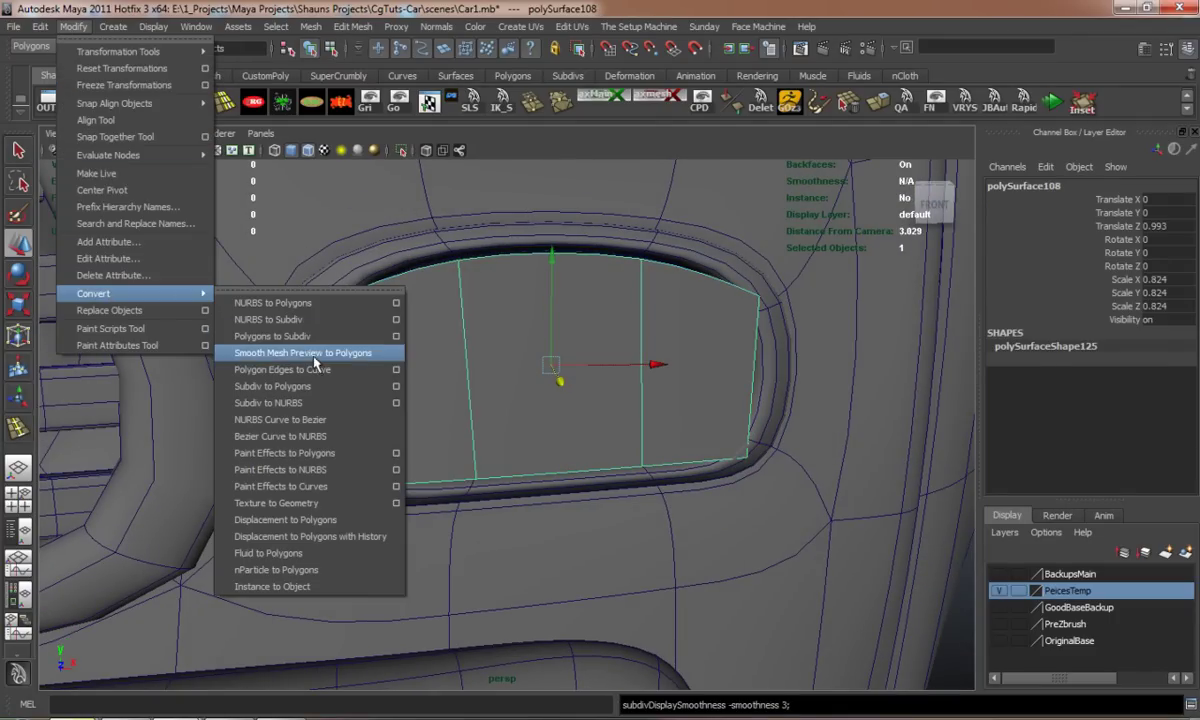
Bake the panel's smooth preview into polygons with 1 smoothing division
left_click(300, 343)
left_click(1036, 374)
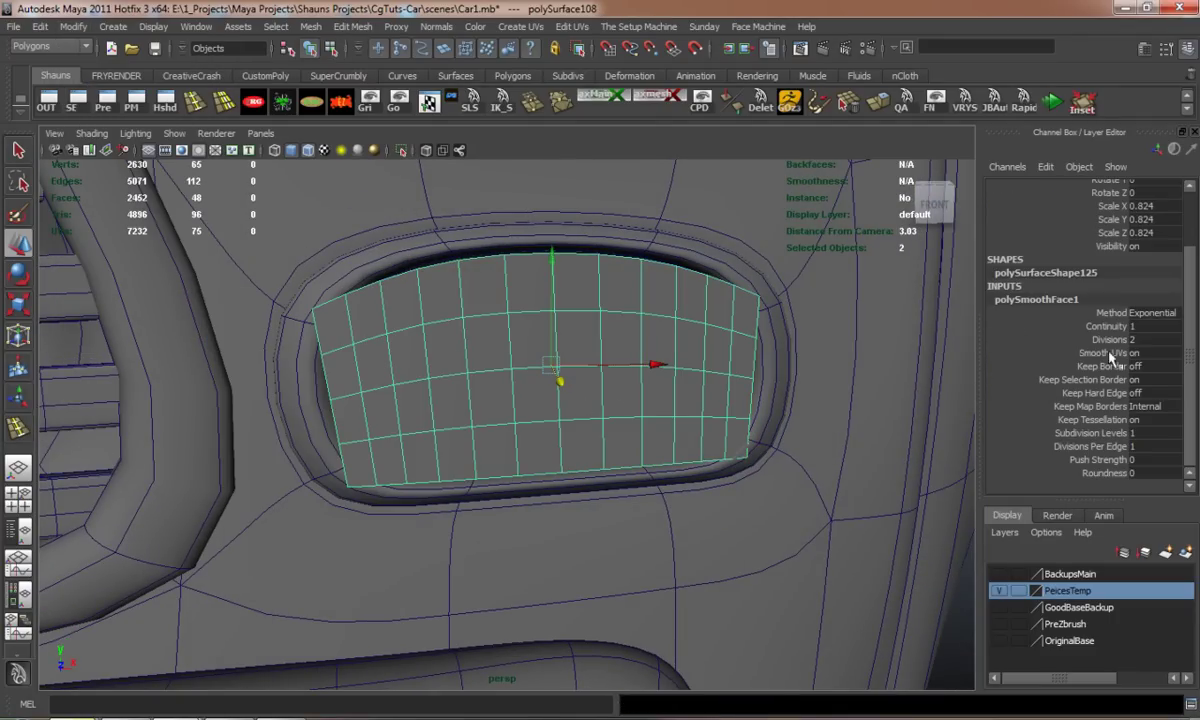
key("Return")
key("3")
Bulge the panel's middle vertex row outward using soft selection
right_click_drag(445, 375, 573, 415)
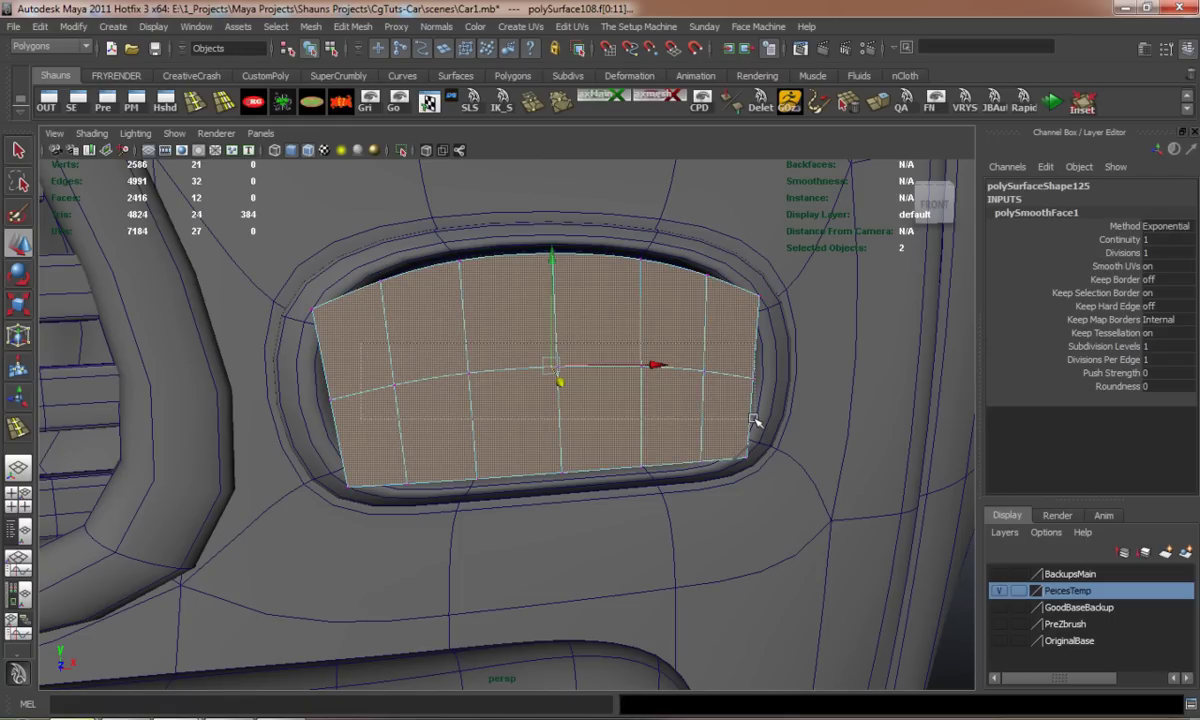
key("ctrl+z")
left_click_drag(626, 418, 621, 426, "alt")
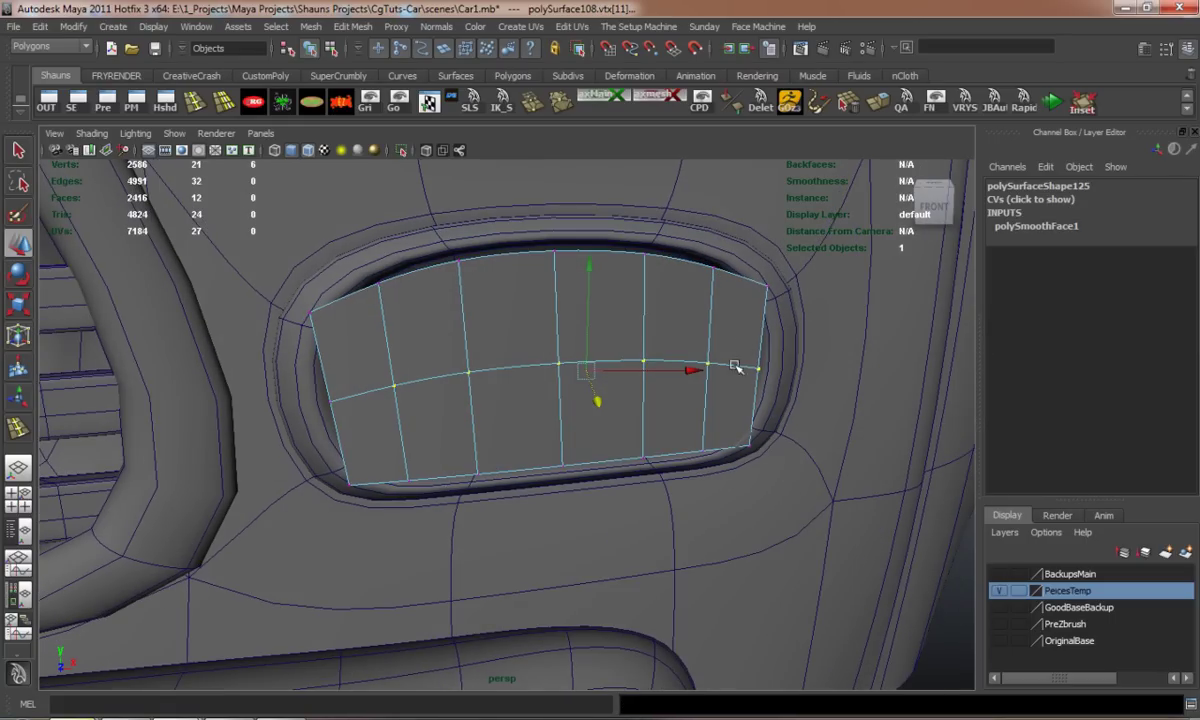
key("b")
left_click_drag(546, 458, 600, 466, "alt")
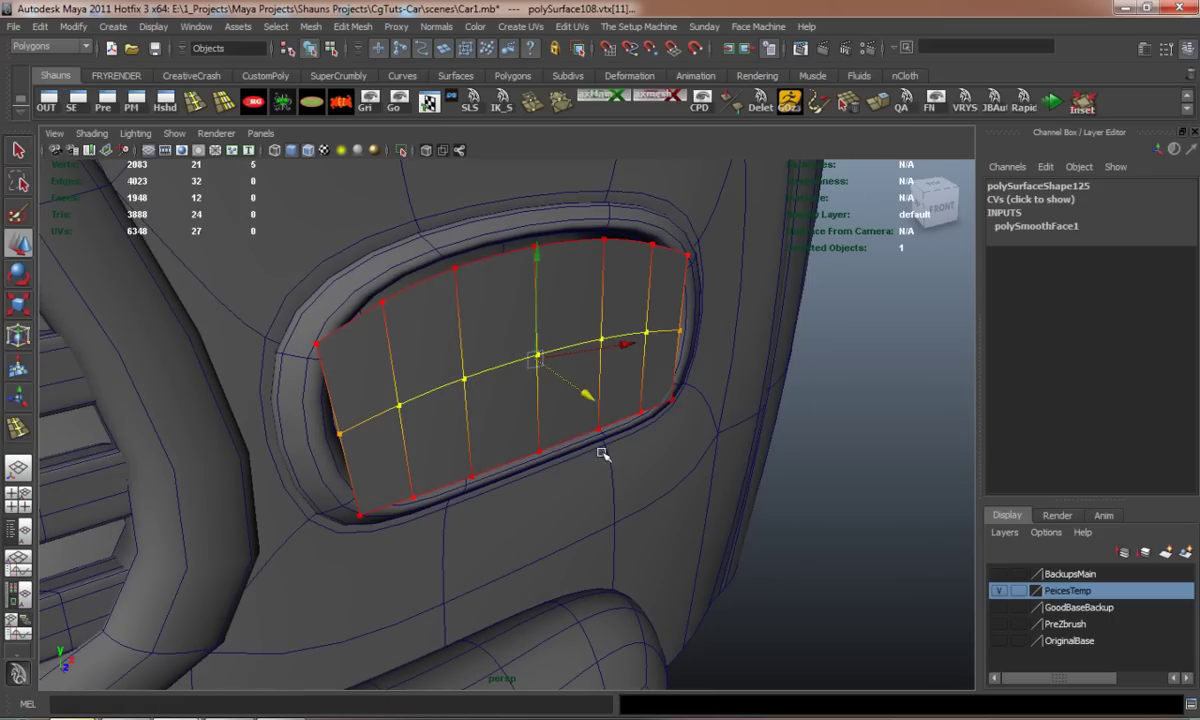
mouse_move(590, 398)
left_mouse_down()
mouse_move(597, 424)
mouse_move(624, 424)
mouse_move(549, 471)
mouse_move(509, 442)
mouse_move(480, 483)
left_mouse_up()
Select the panel's end vertices, undo a stray selection, and sink the panel into the pocket
left_click_drag(651, 509, 538, 380, "alt")
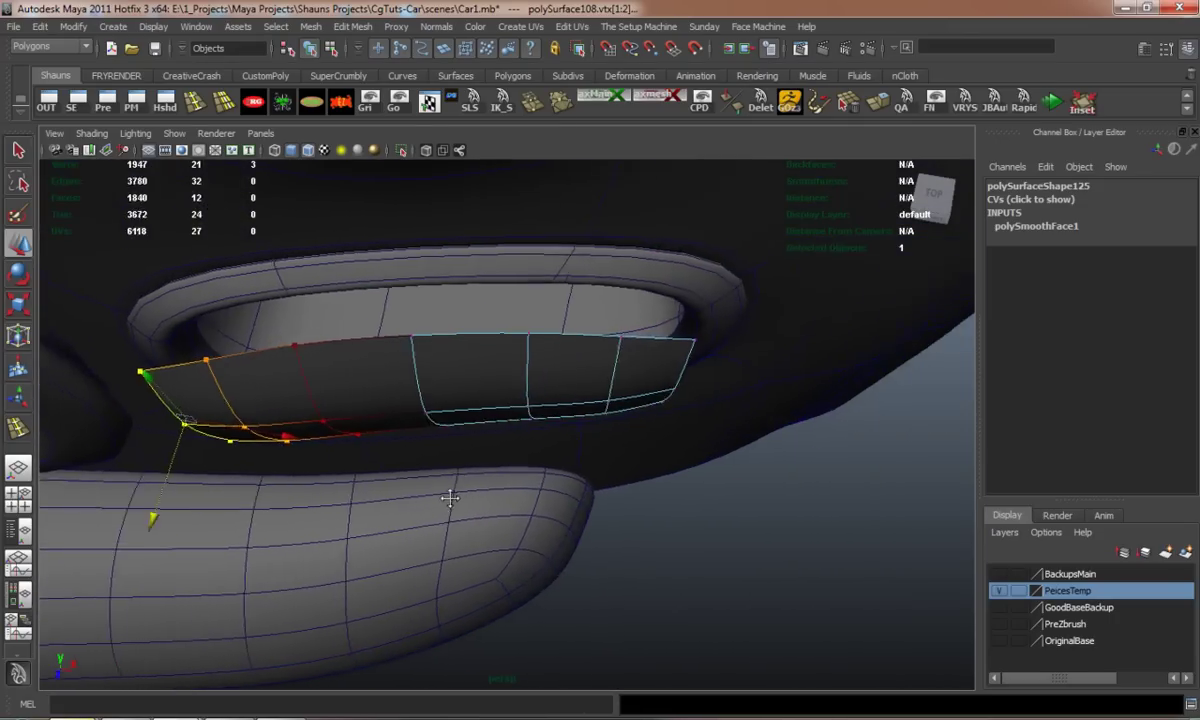
left_click_drag(672, 447, 670, 448)
mouse_move(455, 460)
left_mouse_down("alt")
mouse_move(614, 498)
mouse_move(591, 470)
mouse_move(694, 423)
left_mouse_up("alt")
left_click(586, 487)
key("ctrl+z")
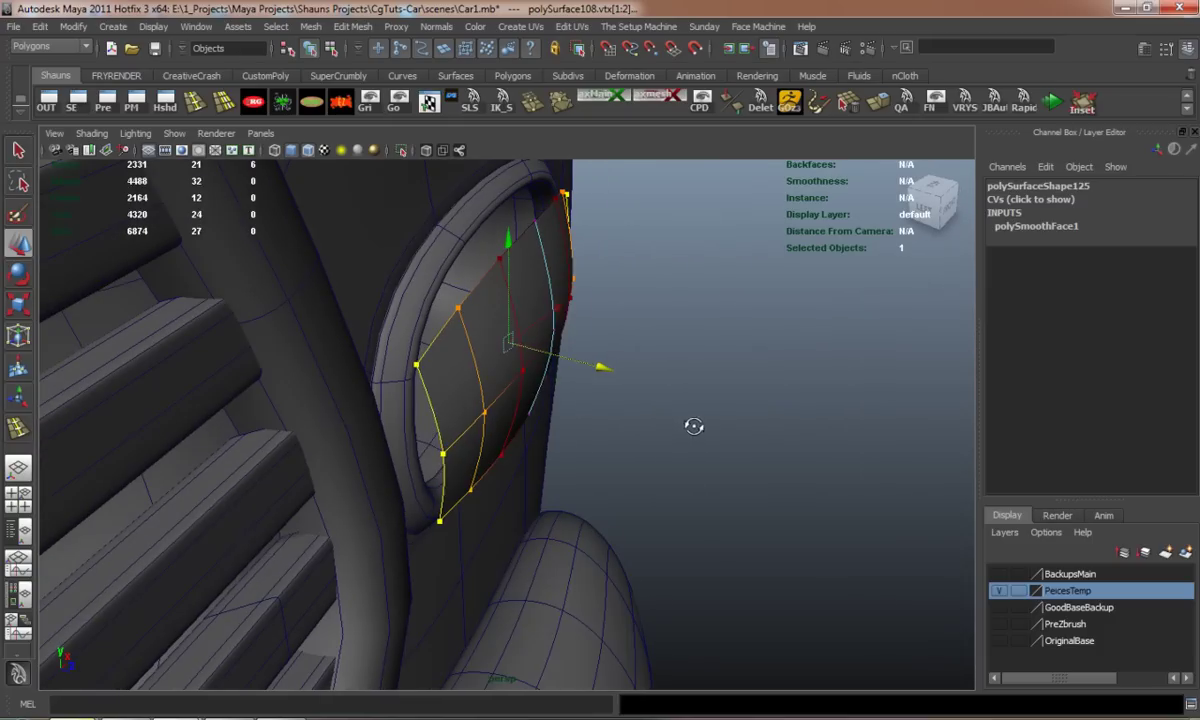
key("F8")
mouse_move(584, 368)
middle_mouse_down()
mouse_move(646, 337)
mouse_move(544, 330)
middle_mouse_up()
left_click_drag(544, 330, 367, 320, "alt")
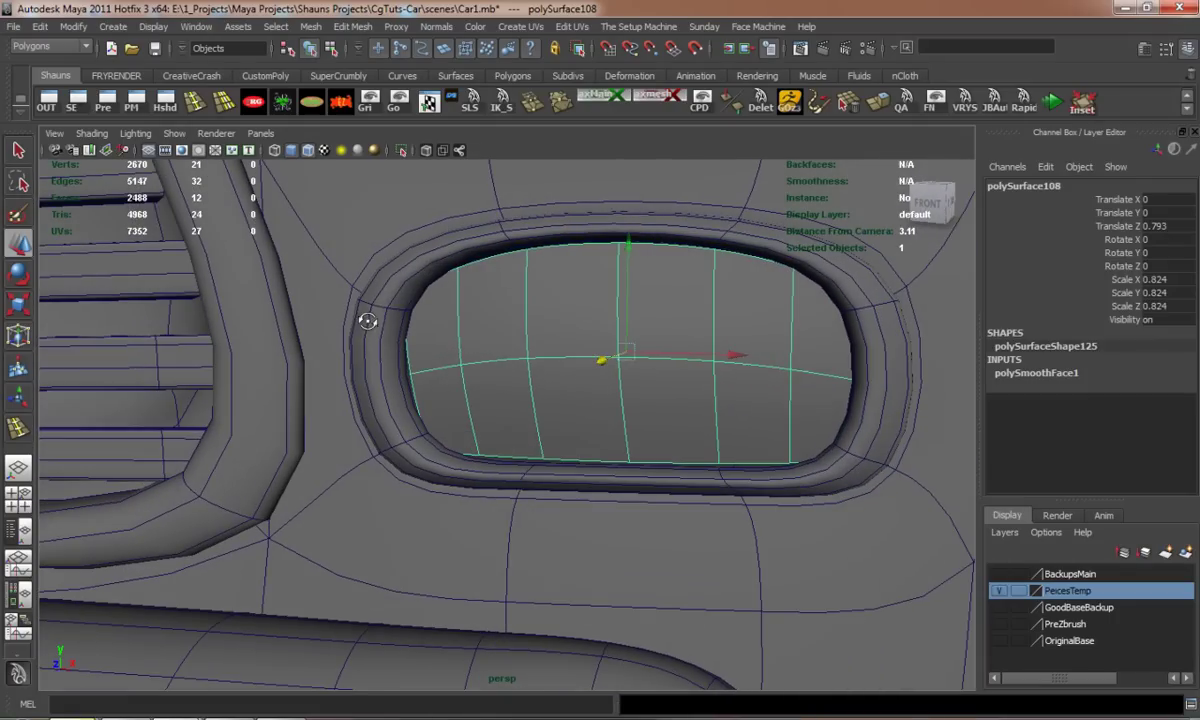
Reshape the panel's bottom vertex row to follow the curve of the oval opening
key("F8")
mouse_move(492, 278)
left_mouse_down("alt")
mouse_move(503, 224)
mouse_move(779, 300)
left_mouse_up("alt")
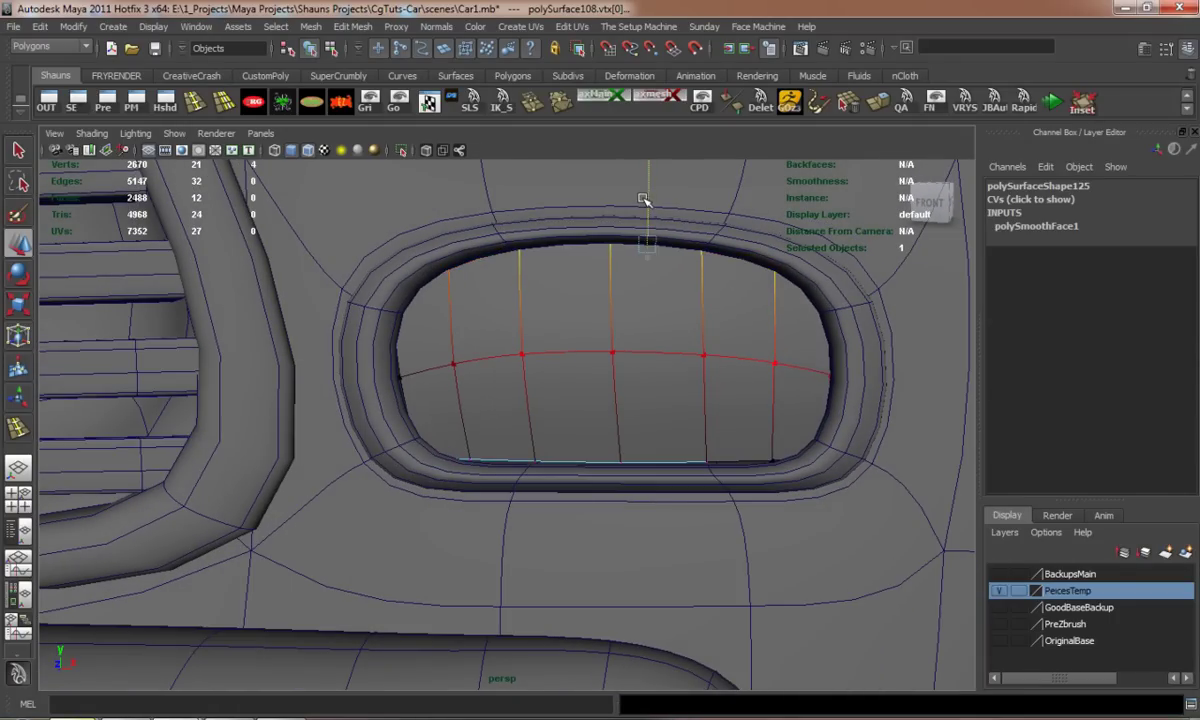
mouse_move(512, 461)
left_mouse_down("alt")
mouse_move(496, 442)
mouse_move(534, 447)
left_mouse_up("alt")
left_click_drag(777, 488, 430, 425)
mouse_move(617, 352)
left_mouse_down("alt")
mouse_move(664, 401)
mouse_move(702, 401)
mouse_move(525, 327)
left_mouse_up("alt")
left_click(700, 352)
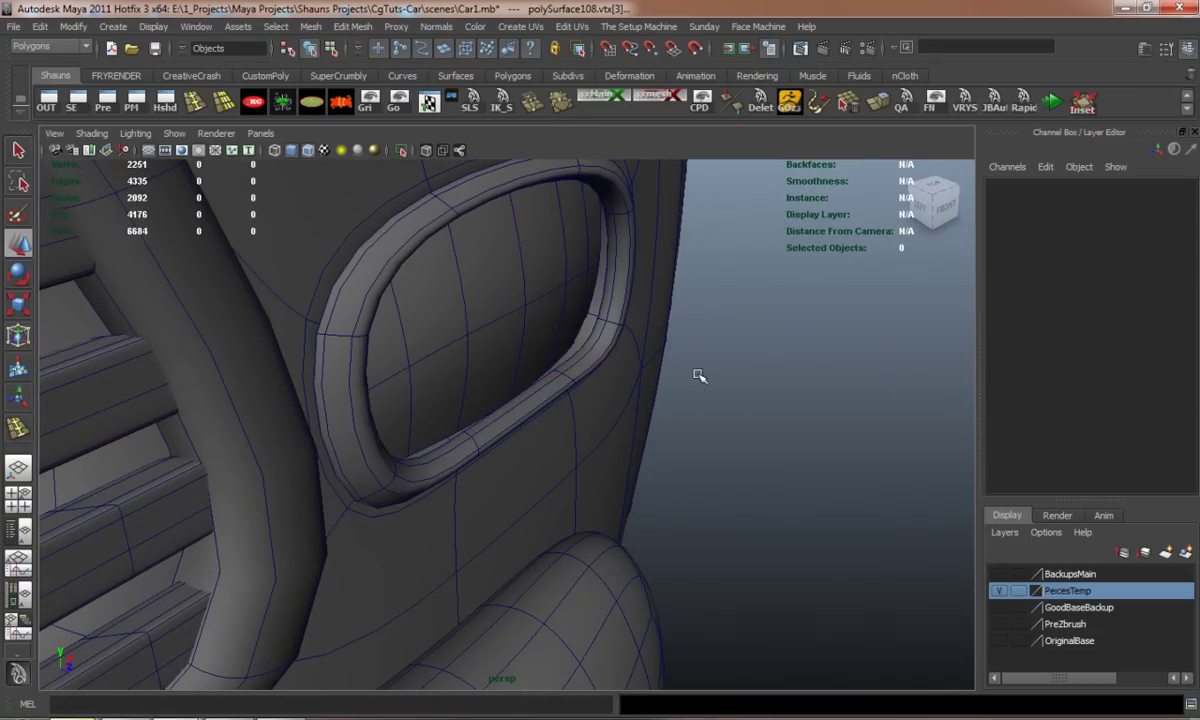
left_click_drag(729, 375, 700, 420, "alt")
key("ctrl+z")
left_click_drag(617, 505, 589, 477)
Push the whole panel slightly deeper, clear the selection, and zoom out
right_click_drag(509, 396, 528, 383)
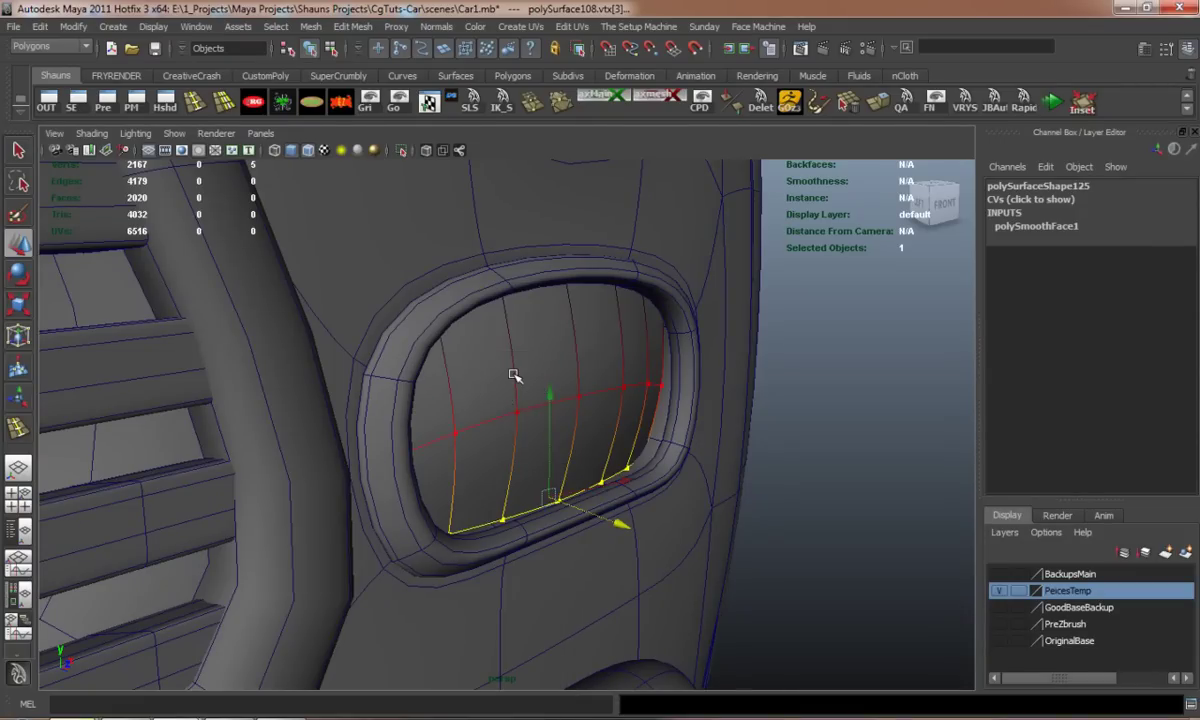
left_click_drag(586, 463, 597, 405, "alt")
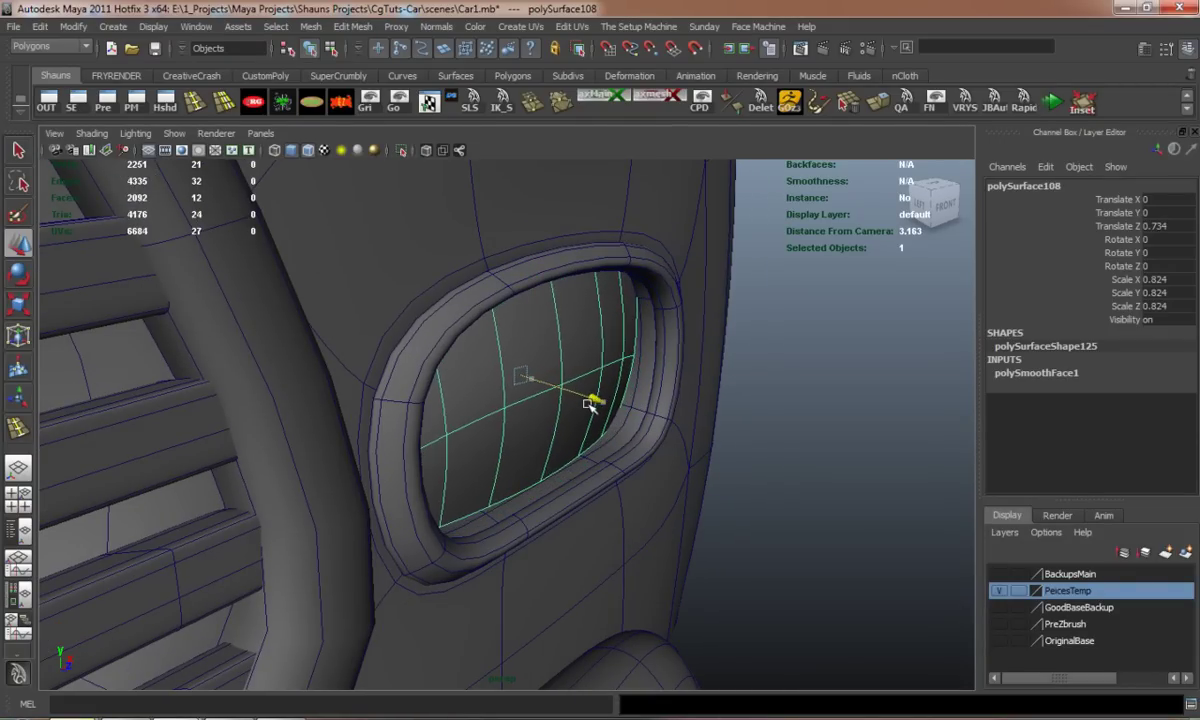
left_click(793, 453)
left_click_drag(793, 453, 635, 457, "alt")
scroll(445, 380, "down", 1)
Copy one of the vertical grille bars and move it over to the side-light pocket
scroll(430, 400, "down", 2)
scroll(423, 408, "down", 2)
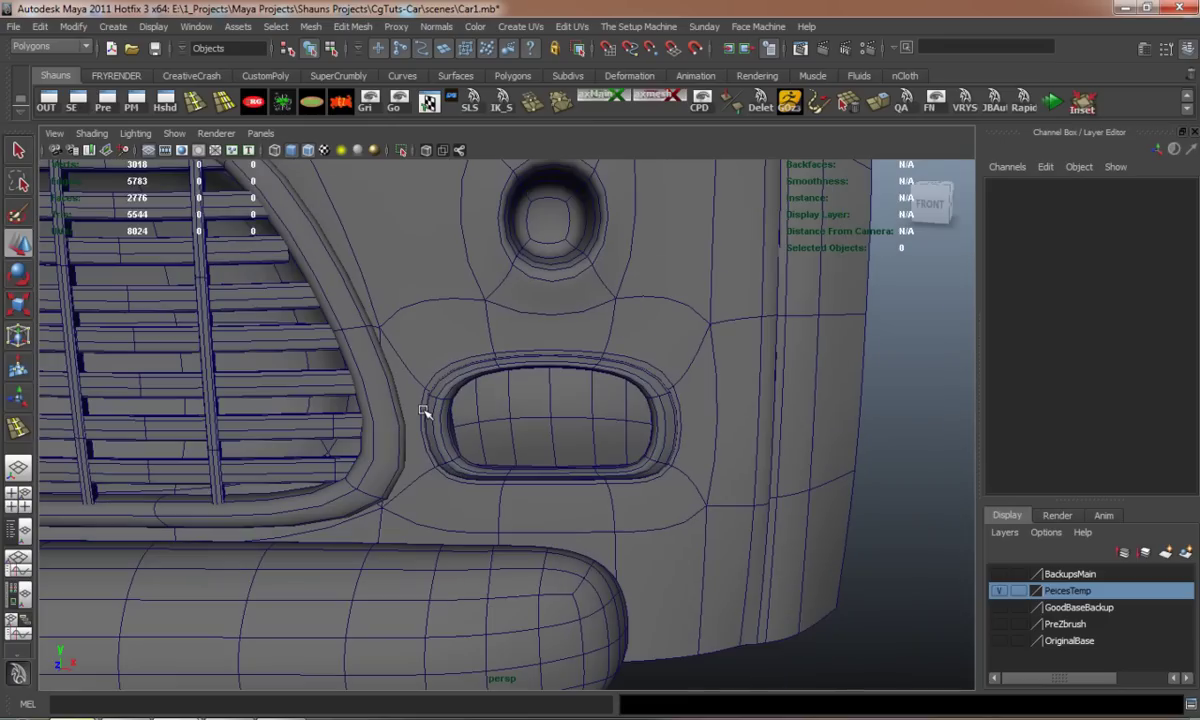
scroll(480, 415, "down", 1)
left_click_drag(547, 418, 366, 359, "alt")
left_click(368, 365)
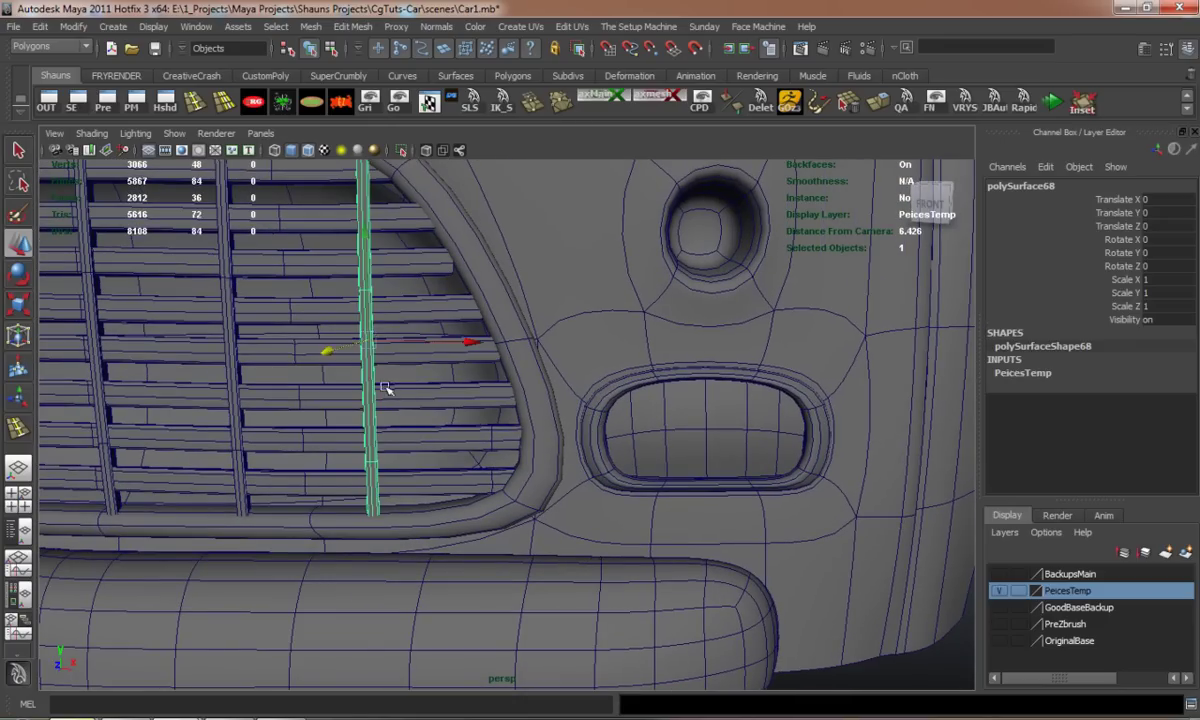
mouse_move(465, 347)
left_mouse_down()
mouse_move(613, 343)
mouse_move(731, 378)
mouse_move(683, 394)
mouse_move(471, 383)
mouse_move(576, 383)
mouse_move(624, 311)
left_mouse_up()
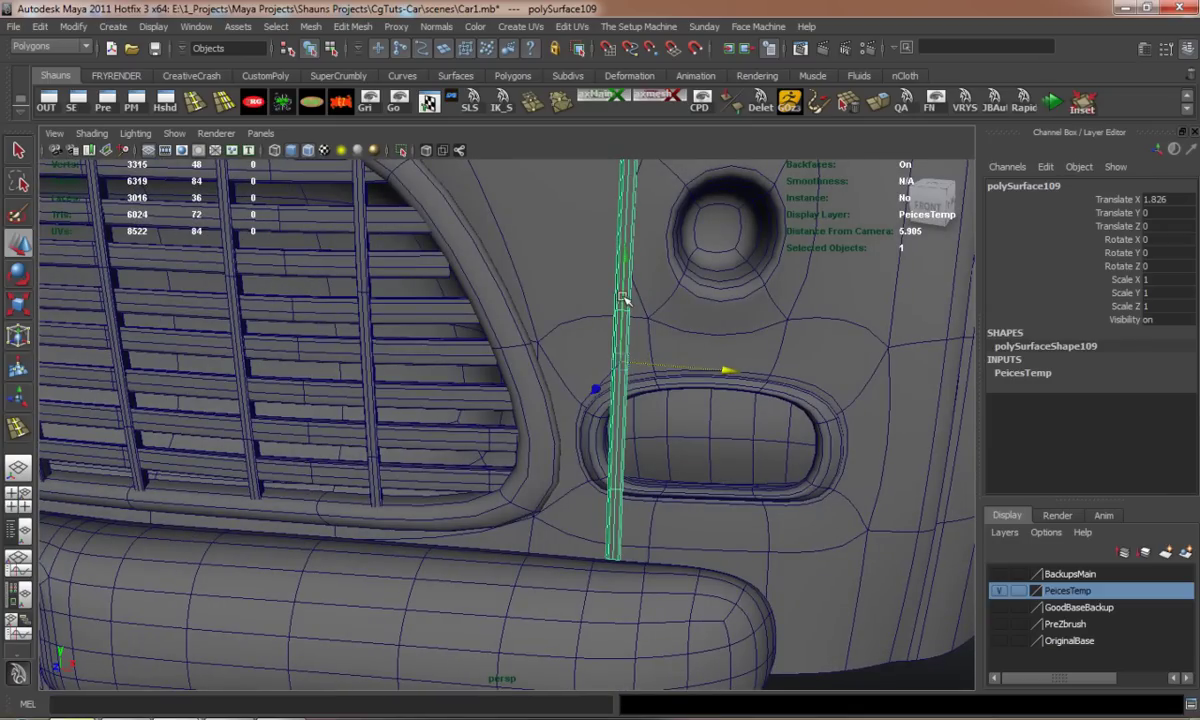
left_click(621, 315)
Select and adjust the top vertices of the copied bar
scroll(592, 333, "down", 5)
scroll(549, 397, "up", 3)
scroll(540, 420, "up", 3)
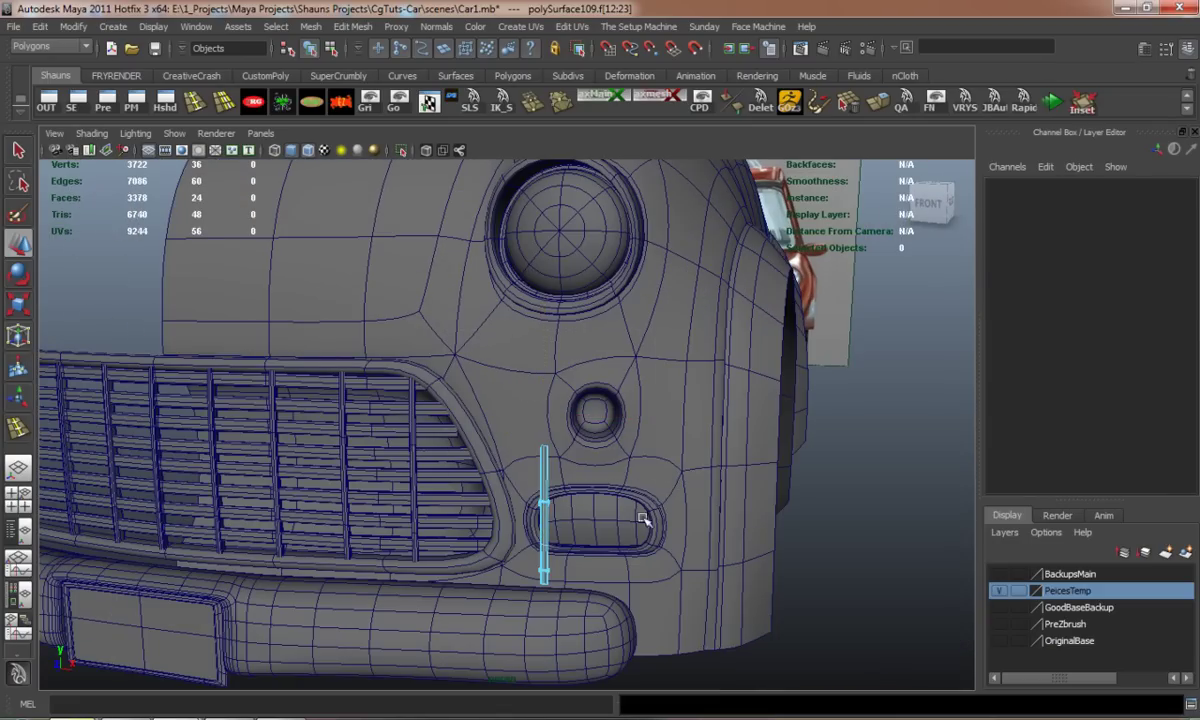
scroll(610, 520, "up", 2)
scroll(575, 450, "up", 2)
left_click_drag(556, 366, 563, 421, "alt")
right_click_drag(563, 421, 513, 302)
left_click_drag(476, 278, 632, 318)
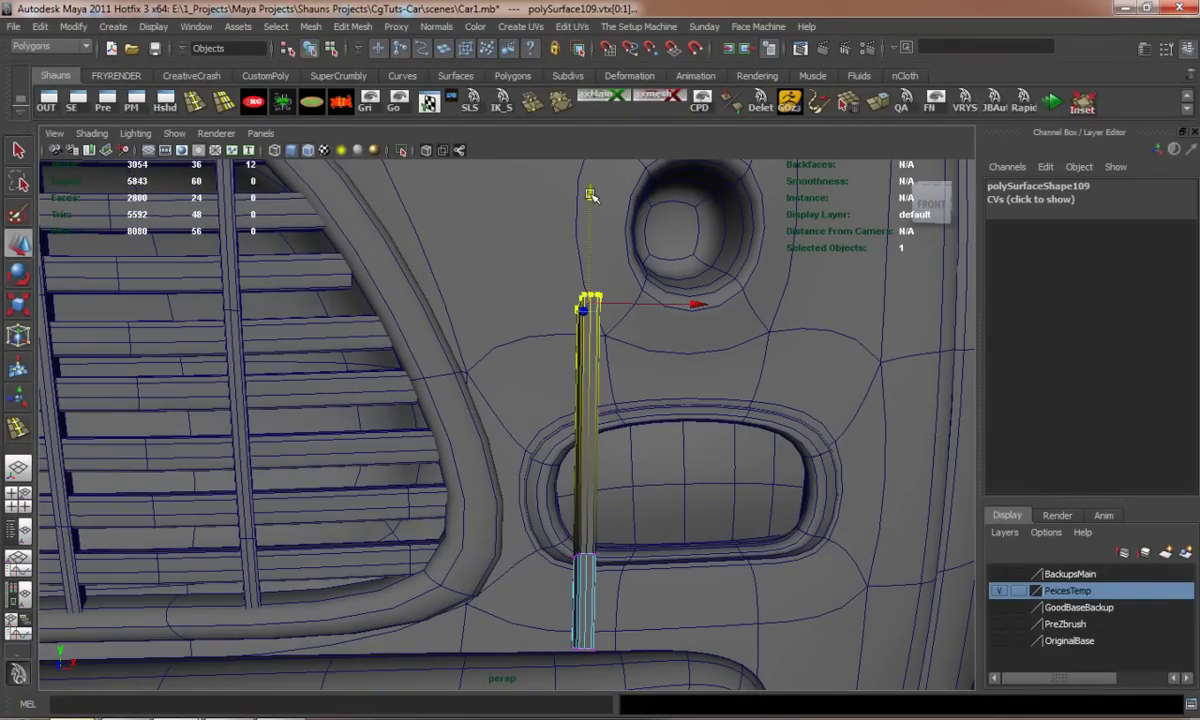
mouse_move(590, 365)
left_mouse_down("alt")
mouse_move(613, 434)
mouse_move(643, 455)
mouse_move(498, 410)
mouse_move(512, 370)
left_mouse_up("alt")
key("F8")
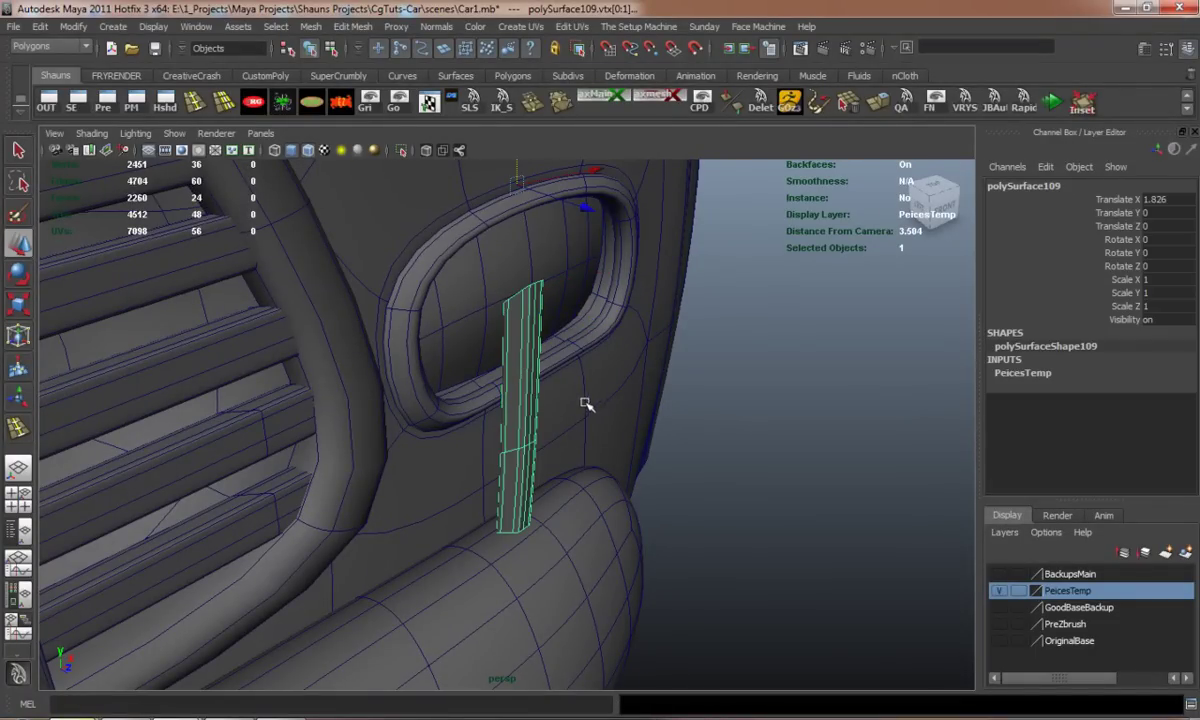
Slide the bar into the pocket and rotate it into position
mouse_move(487, 343)
left_mouse_down("alt")
mouse_move(303, 399)
mouse_move(450, 478)
left_mouse_up("alt")
middle_click_drag(660, 550, 560, 485)
mouse_move(560, 485)
left_mouse_down("alt")
mouse_move(496, 455)
mouse_move(558, 380)
mouse_move(584, 420)
left_mouse_up("alt")
key("e")
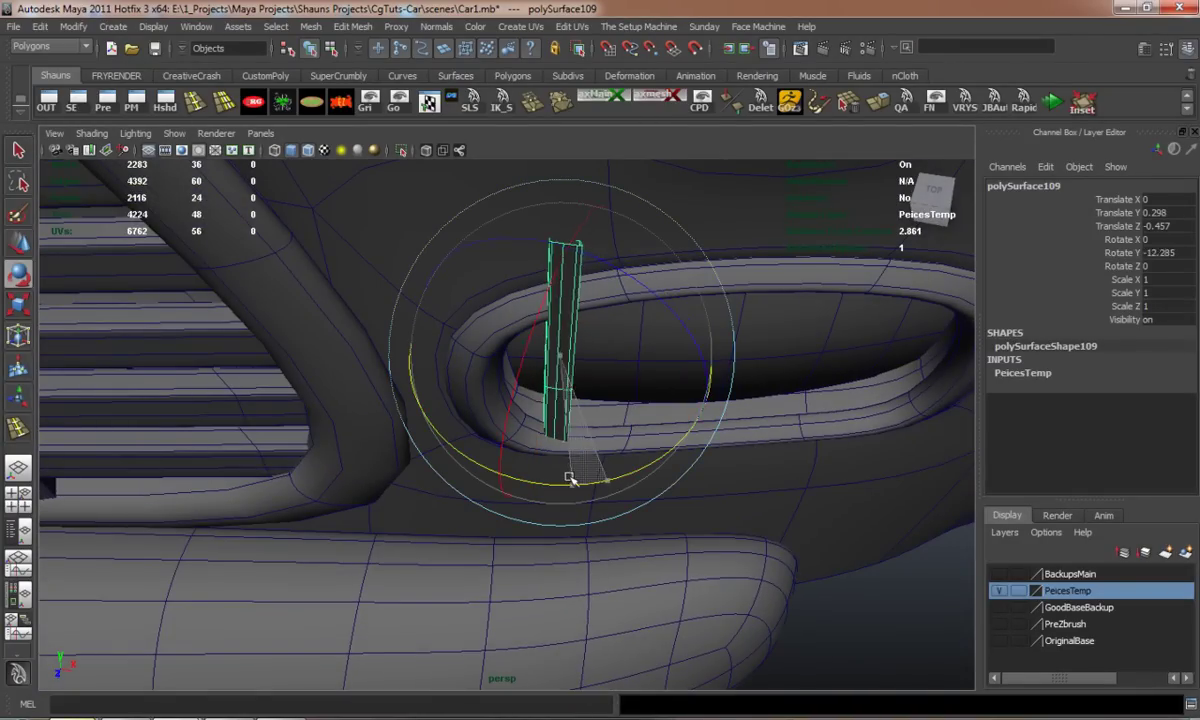
mouse_move(569, 477)
left_mouse_down("alt")
mouse_move(563, 415)
mouse_move(474, 383)
mouse_move(391, 399)
mouse_move(638, 397)
left_mouse_up("alt")
key("w")
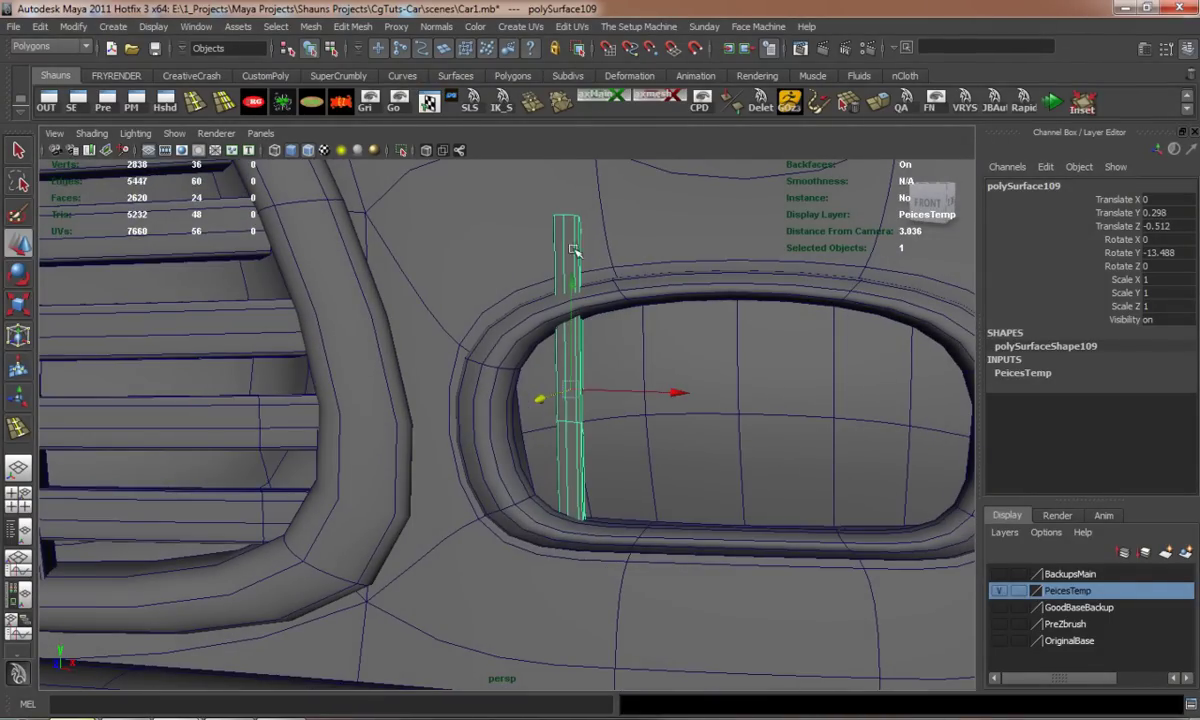
Adjust the bar's top vertices again and turn it around its vertical axis
right_click_drag(568, 243, 535, 243)
mouse_move(535, 243)
left_mouse_down("alt")
mouse_move(490, 186)
mouse_move(597, 264)
left_mouse_up("alt")
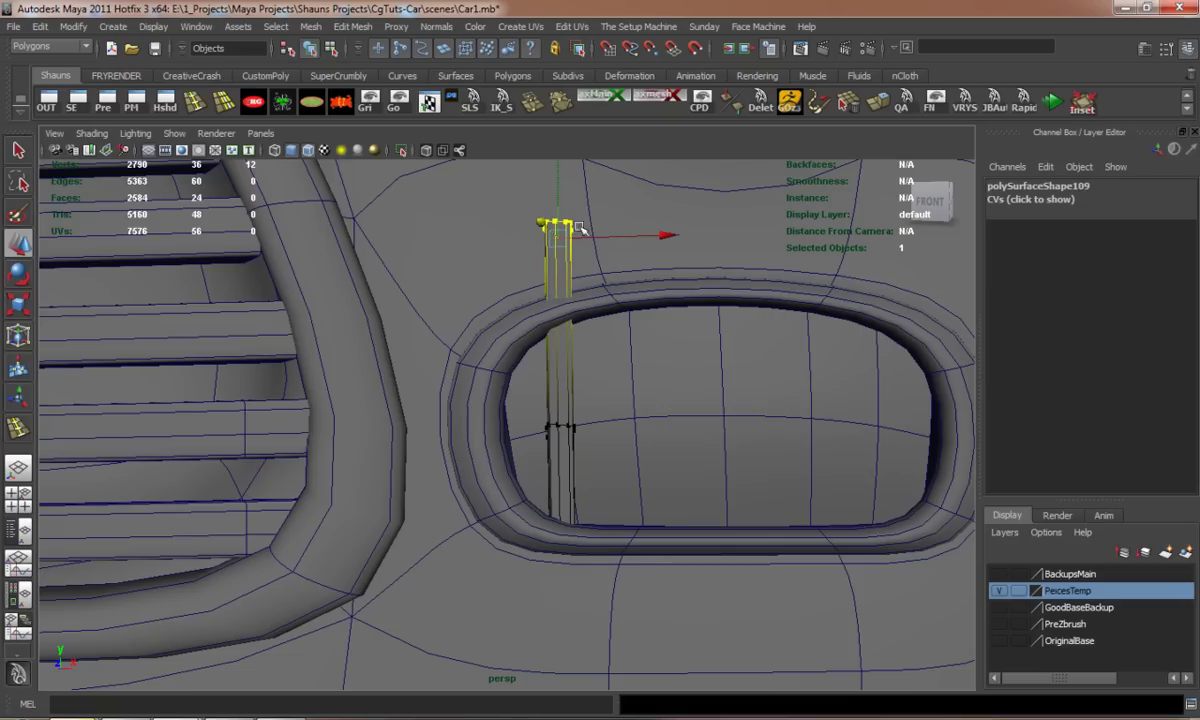
right_click_drag(545, 398, 571, 420)
mouse_move(584, 460)
left_mouse_down("alt")
mouse_move(630, 478)
mouse_move(547, 498)
mouse_move(539, 539)
mouse_move(548, 517)
left_mouse_up("alt")
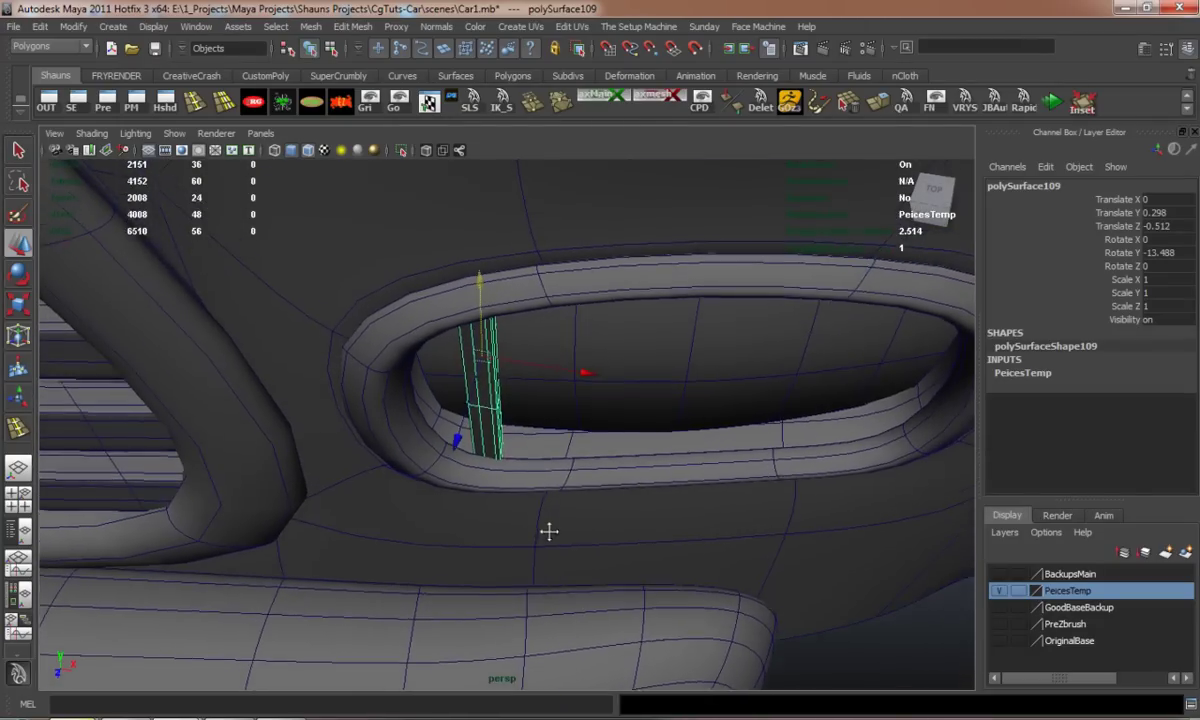
key("f")
key("e")
mouse_move(456, 396)
left_mouse_down()
mouse_move(501, 394)
mouse_move(544, 343)
left_mouse_up()
Freeze the bar's transformations and scale it thinner front to back
left_click(386, 100)
scroll(549, 397, "down", 3)
key("w")
mouse_move(612, 459)
left_mouse_down("alt")
mouse_move(536, 423)
mouse_move(518, 441)
mouse_move(344, 449)
left_mouse_up("alt")
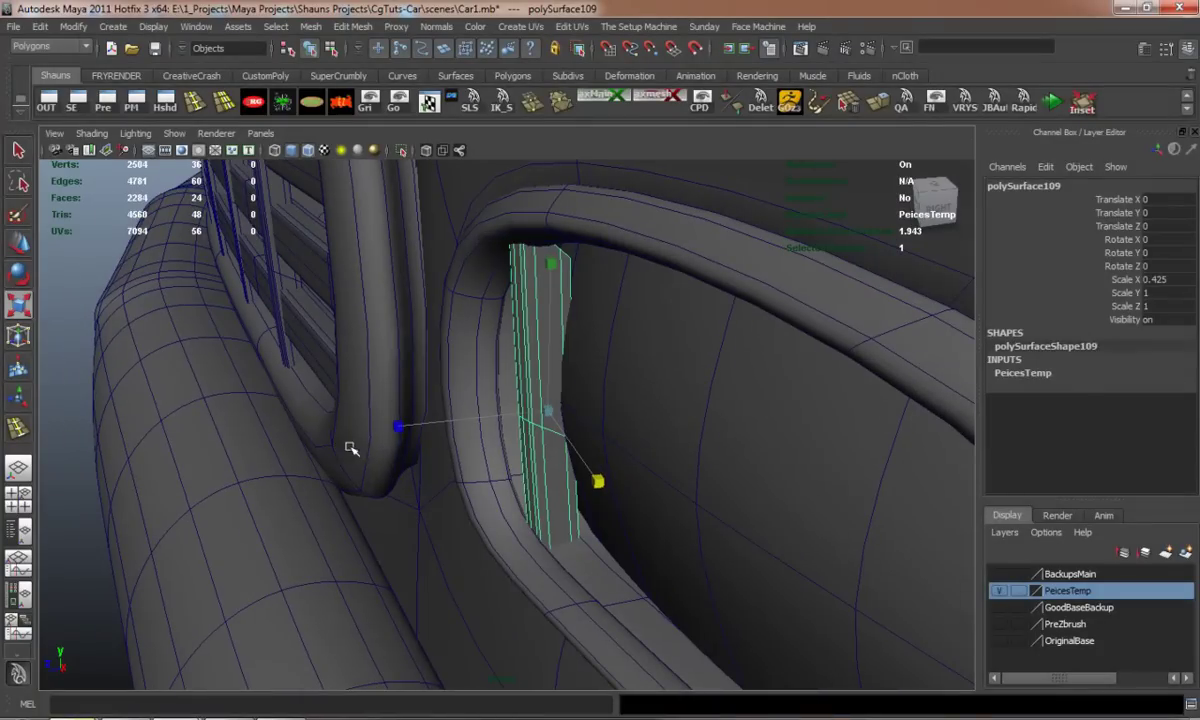
left_click_drag(409, 427, 478, 425)
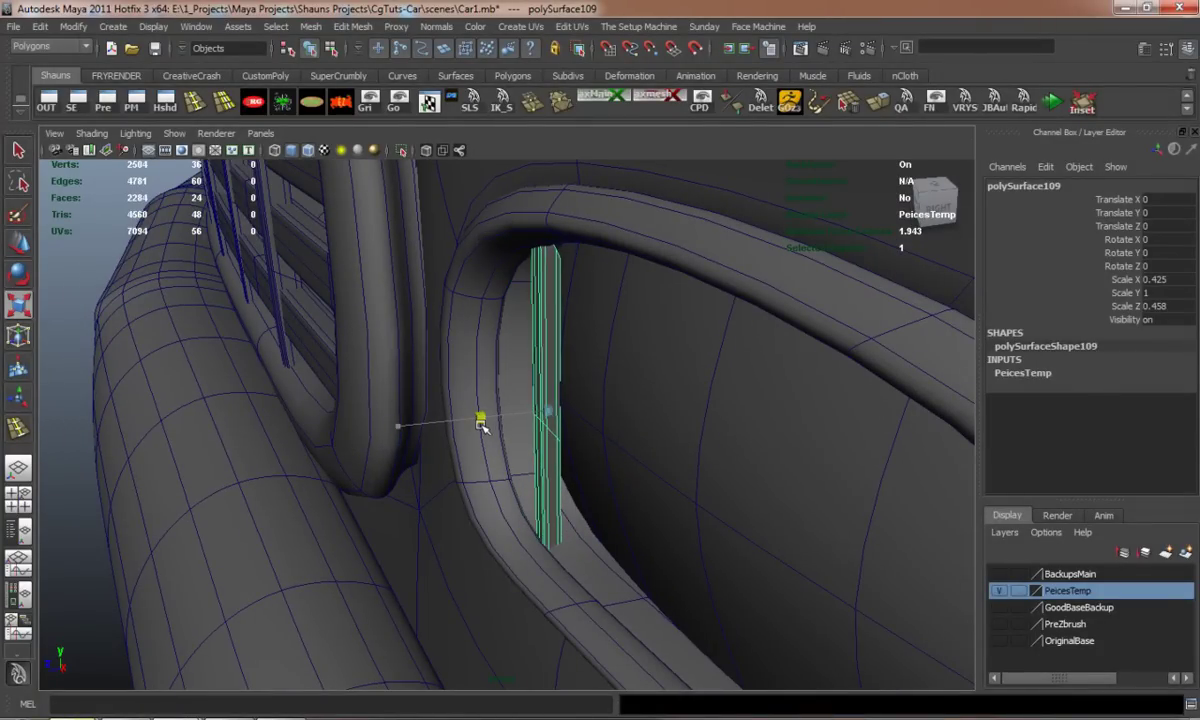
Reshape the bar's vertex rows so its bottom row sits on the pocket rim
right_click_drag(548, 352, 482, 348)
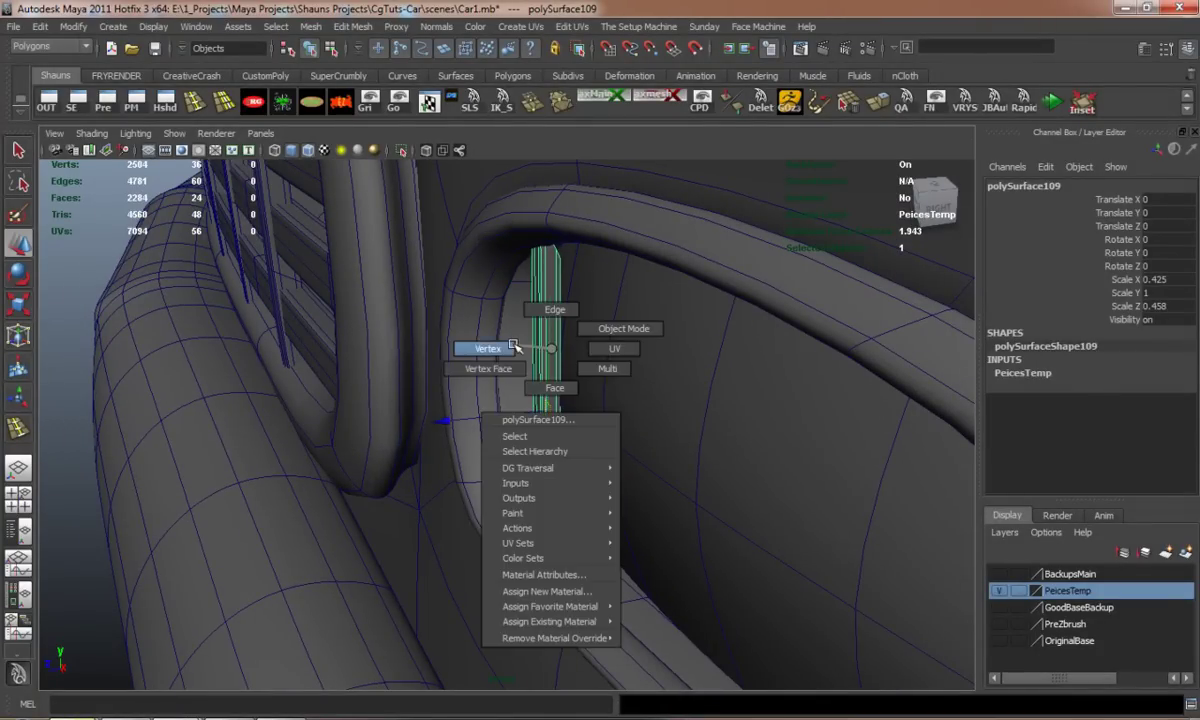
left_click_drag(581, 442, 515, 402)
mouse_move(440, 445)
left_mouse_down()
mouse_move(415, 438)
mouse_move(555, 437)
mouse_move(538, 431)
mouse_move(549, 447)
mouse_move(498, 482)
mouse_move(321, 456)
mouse_move(415, 418)
mouse_move(488, 530)
left_mouse_up()
left_click(584, 601)
mouse_move(481, 604)
left_mouse_down()
mouse_move(498, 602)
mouse_move(548, 436)
left_mouse_up()
key("1")
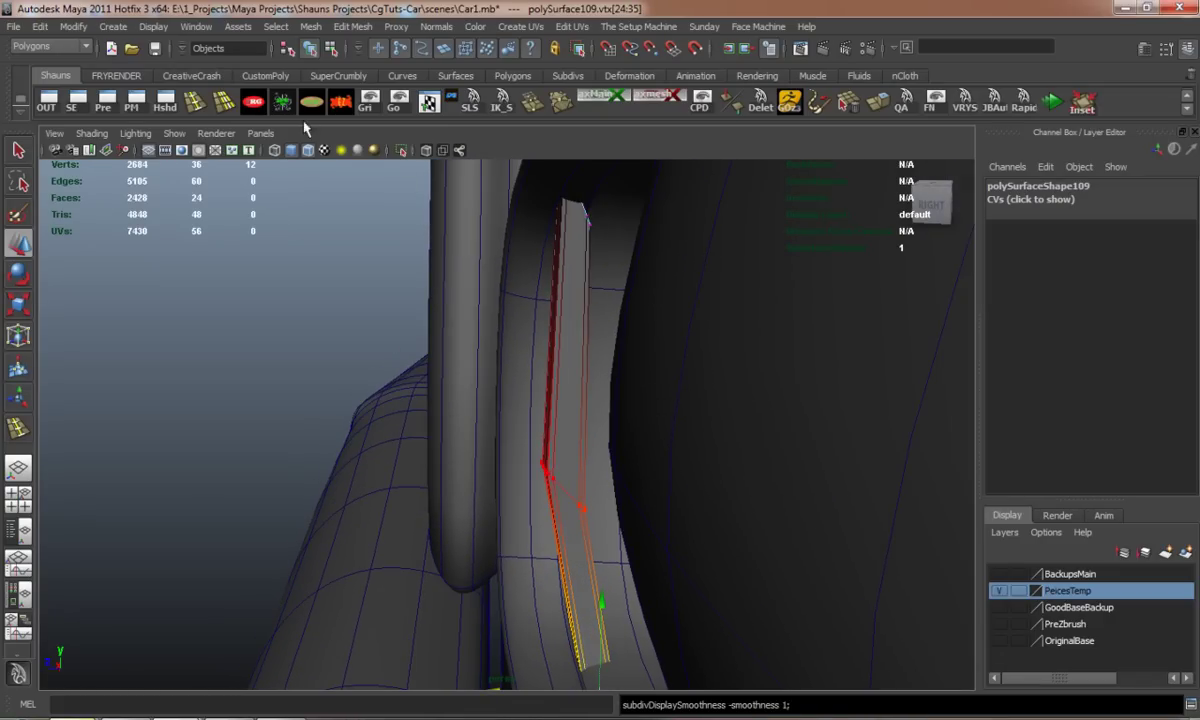
Insert an edge loop around the middle of the bar
left_click(193, 101)
left_click(559, 323)
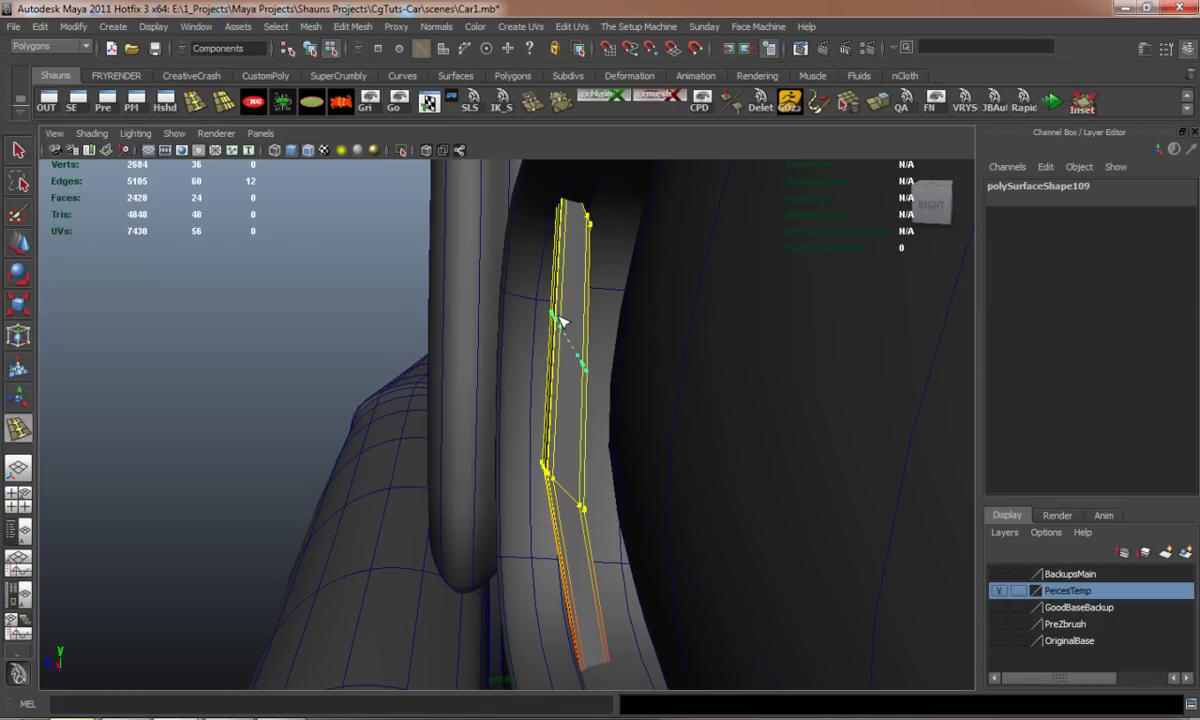
left_click_drag(466, 254, 455, 252)
key("ctrl+z")
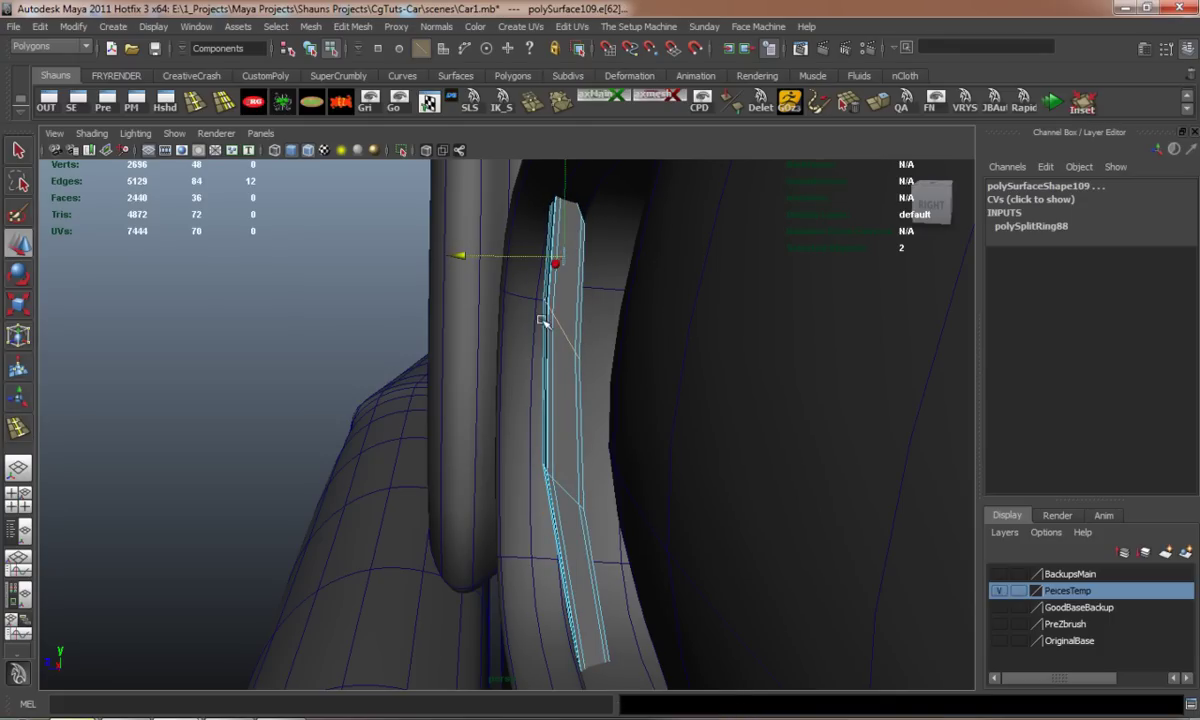
Rotate the new edge loop's vertices to bend the bar along the rim
right_click_drag(558, 323, 566, 338)
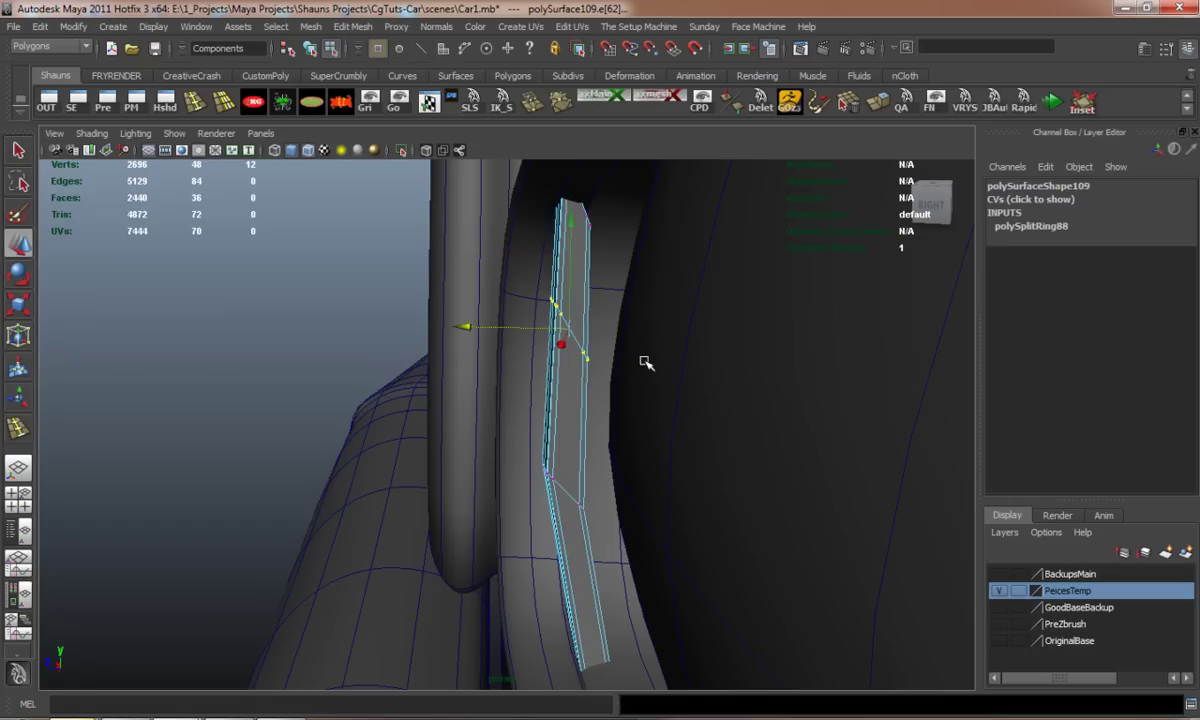
key("e")
mouse_move(742, 311)
left_mouse_down()
mouse_move(735, 243)
mouse_move(880, 289)
mouse_move(584, 354)
left_mouse_up()
key("r")
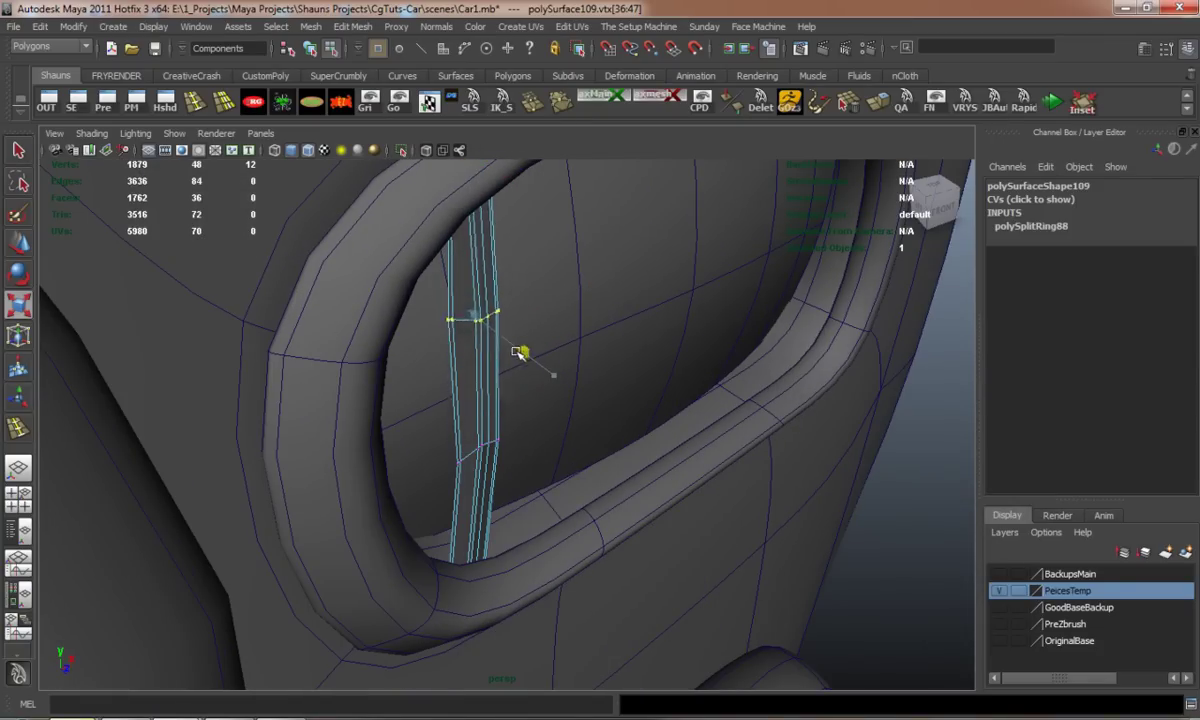
mouse_move(496, 343)
left_mouse_down("alt")
mouse_move(381, 346)
mouse_move(467, 348)
left_mouse_up("alt")
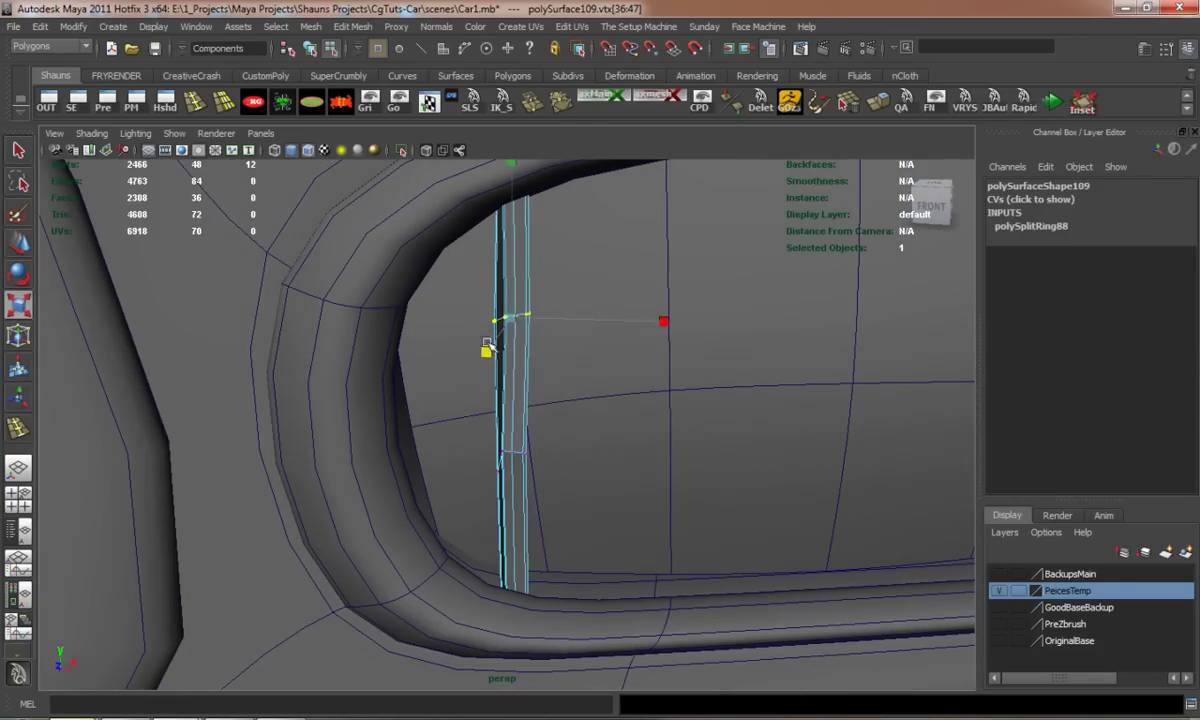
key("e")
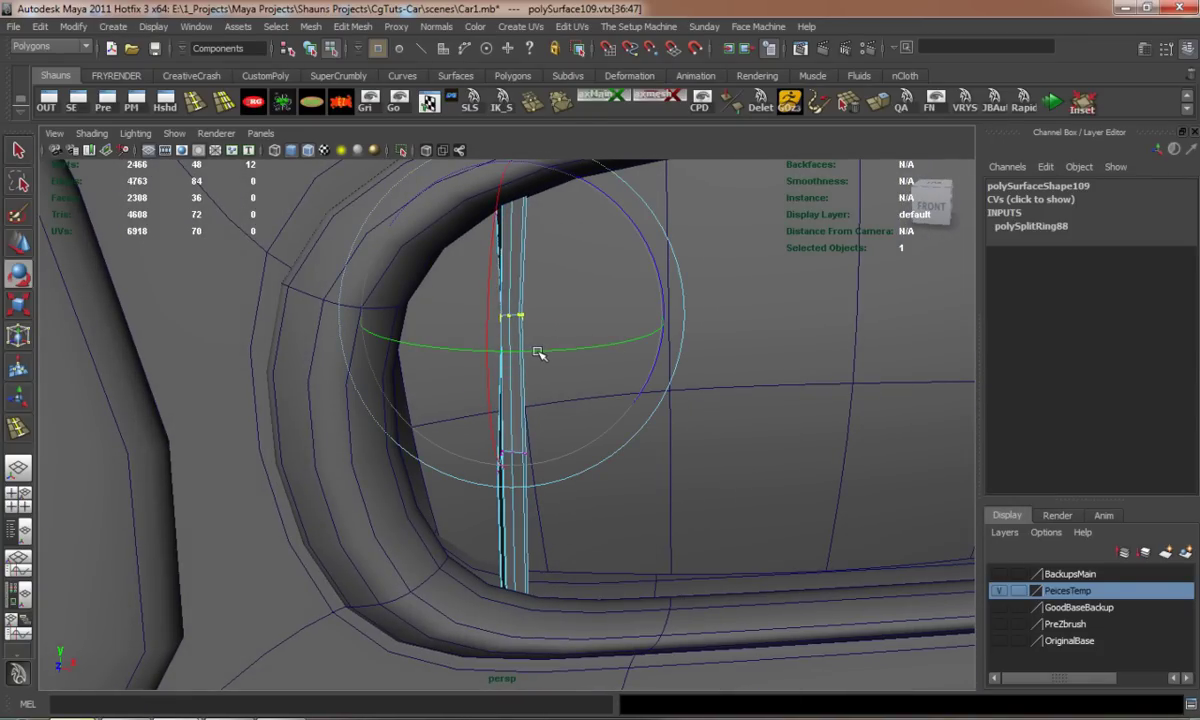
mouse_move(545, 352)
left_mouse_down("alt")
mouse_move(482, 369)
mouse_move(356, 364)
mouse_move(308, 404)
mouse_move(390, 339)
mouse_move(592, 372)
mouse_move(552, 356)
mouse_move(528, 426)
left_mouse_up("alt")
left_click(308, 404)
Return the curved bar to object mode and select it whole
right_click(503, 393)
right_click_drag(503, 393, 575, 372)
left_click(504, 402)
mouse_move(523, 429)
left_mouse_down("alt")
mouse_move(487, 472)
mouse_move(505, 488)
left_mouse_up("alt")
Duplicate the curved bar and slide the copy right across the pocket
key("w")
key("ctrl+d")
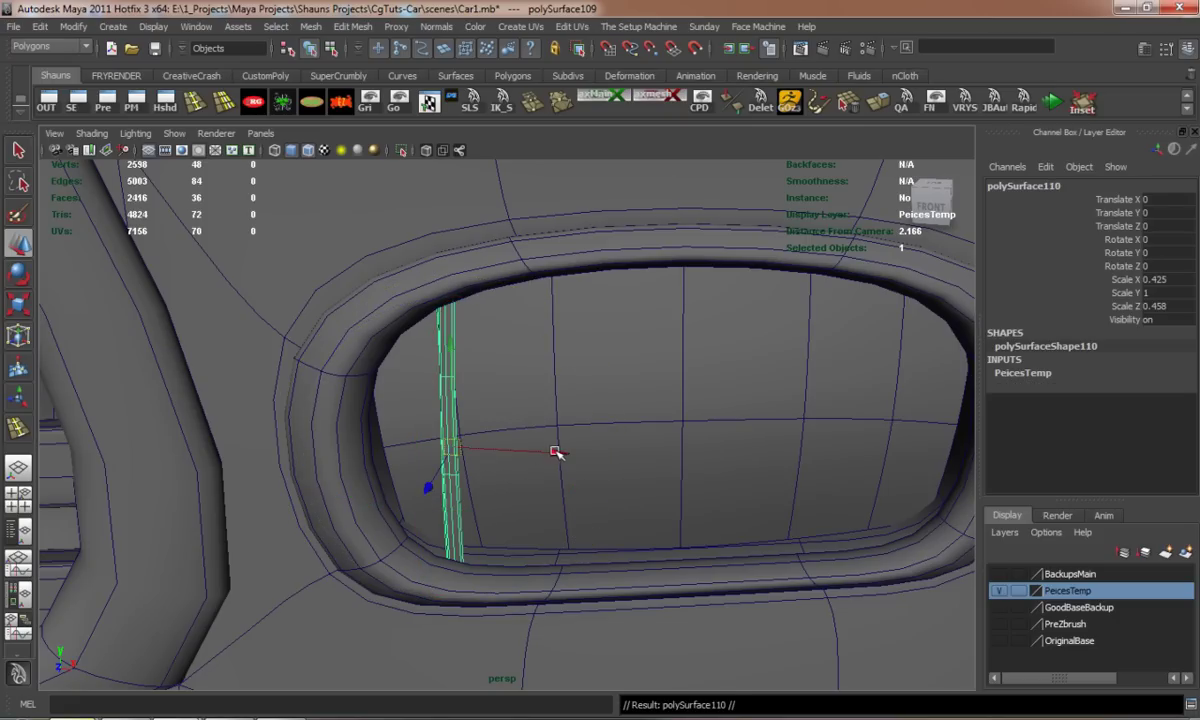
left_click_drag(555, 453, 622, 457)
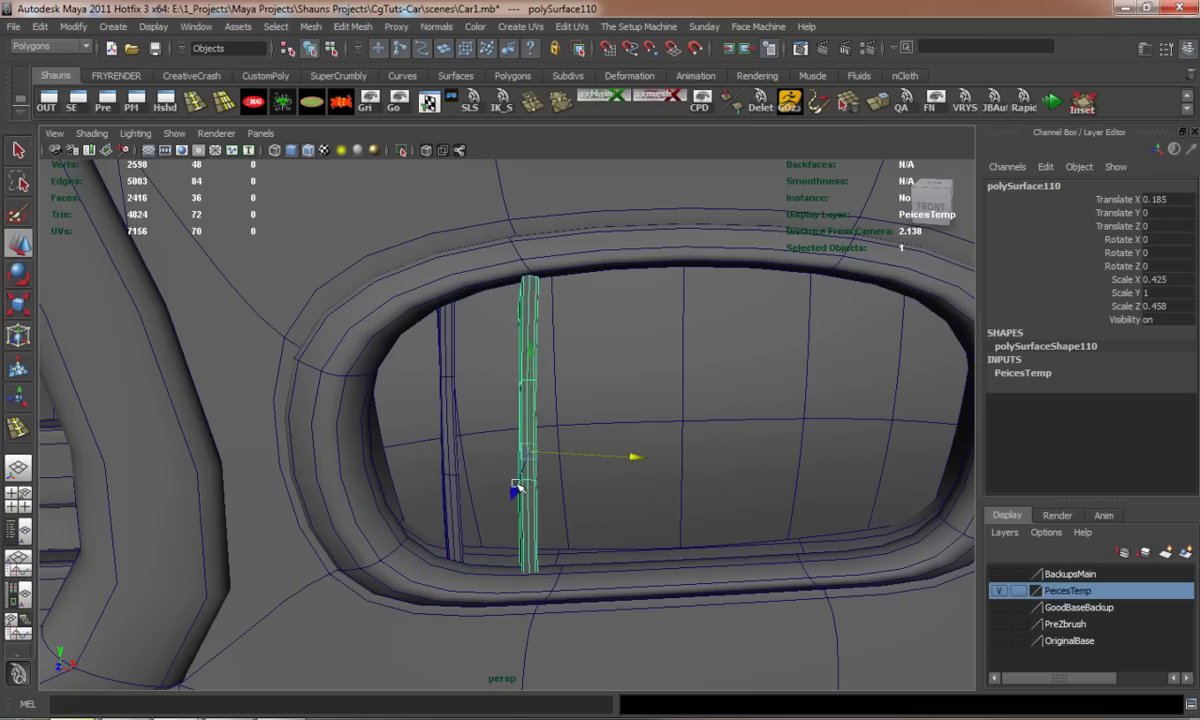
left_click_drag(482, 482, 509, 471, "alt")
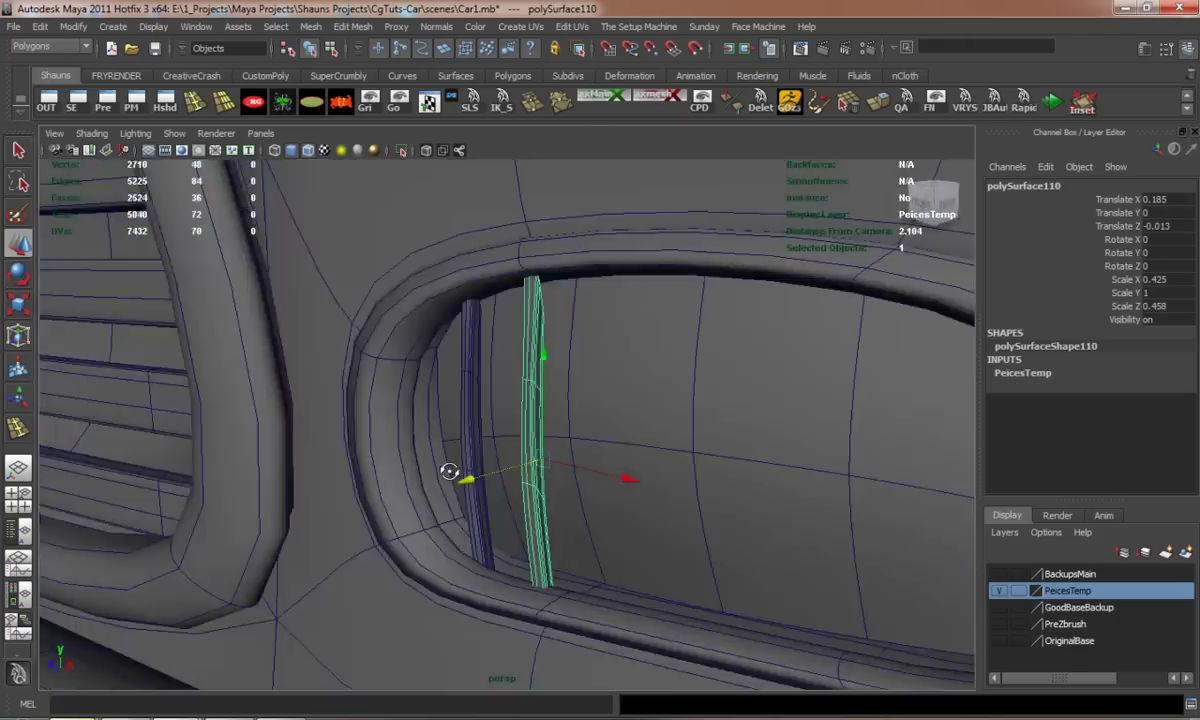
scroll(513, 475, "down", 5)
left_click(806, 533)
scroll(589, 522, "up", 5)
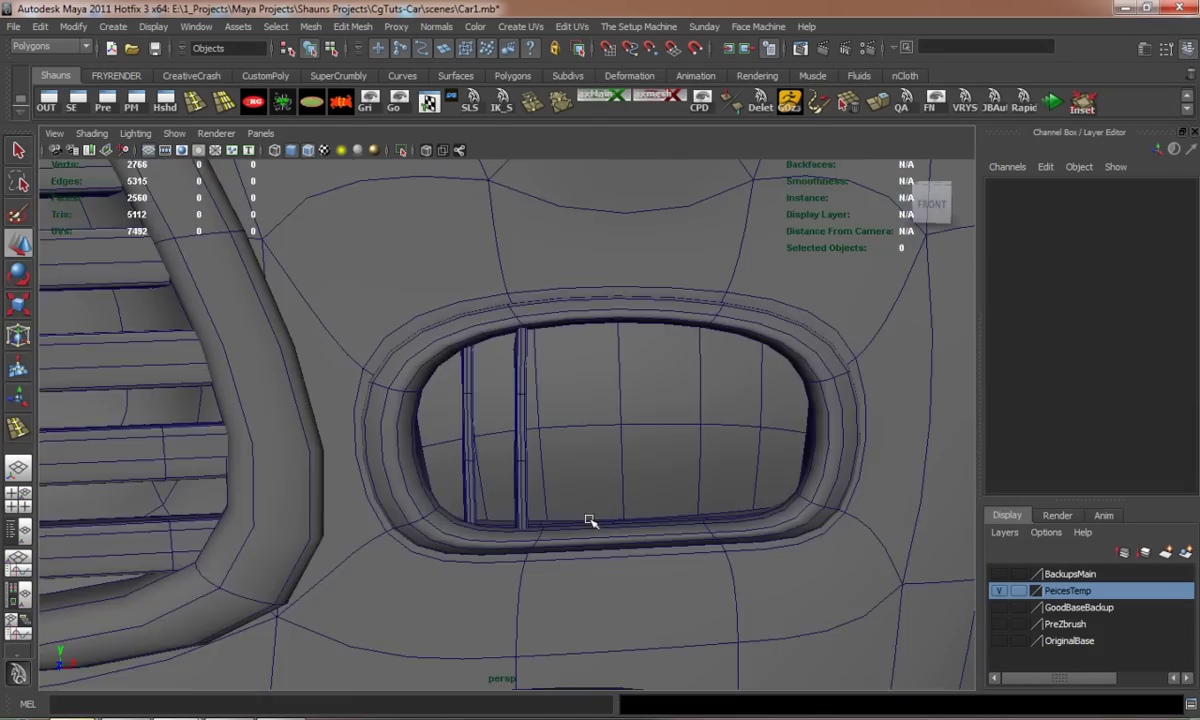
scroll(583, 513, "up", 2)
Reselect the copied bar and rotate it to follow the pocket's curve
key("z")
key("z")
key("z")
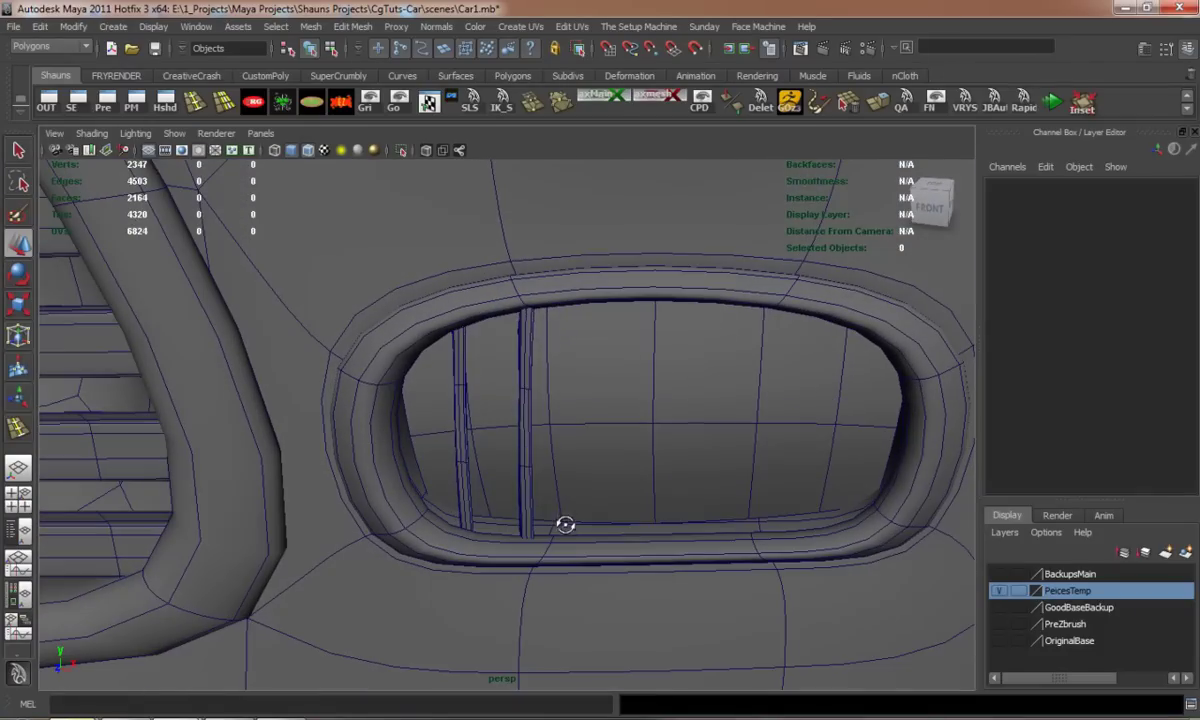
key("z")
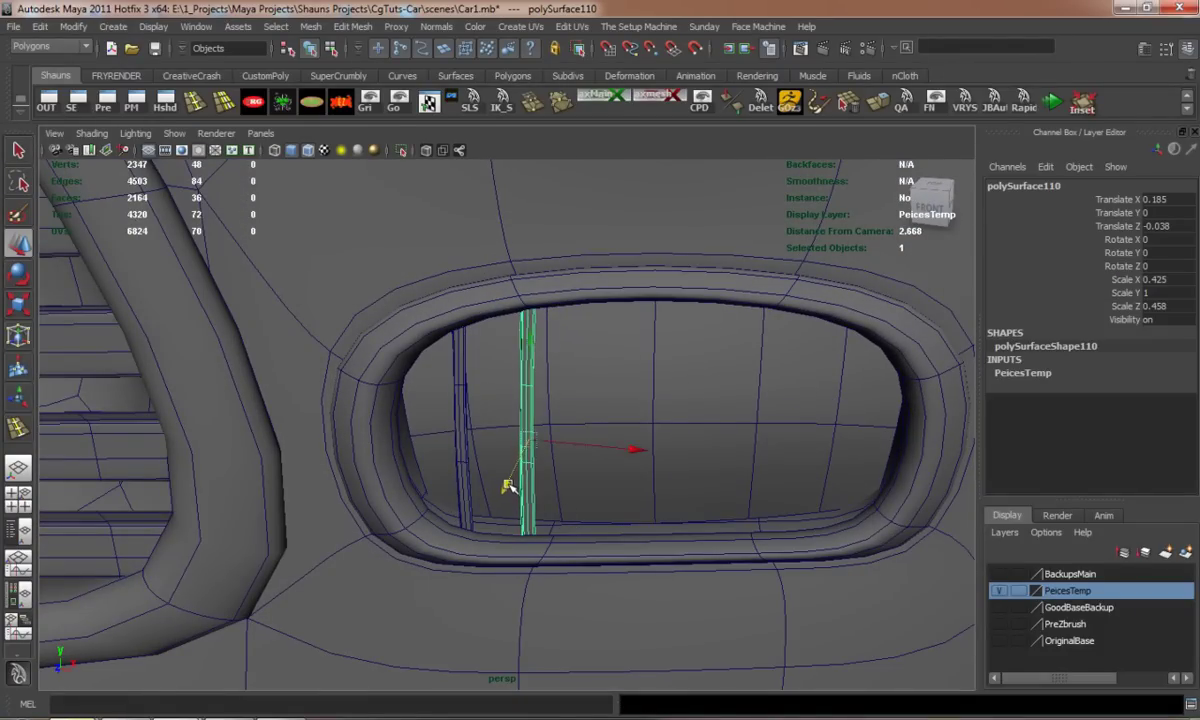
key("e")
mouse_move(546, 509)
left_mouse_down()
mouse_move(577, 507)
mouse_move(643, 456)
mouse_move(838, 477)
left_mouse_up()
left_click(838, 477)
Select rows of the copied pillar's vertices and scale them to fit the opening
right_click(478, 338)
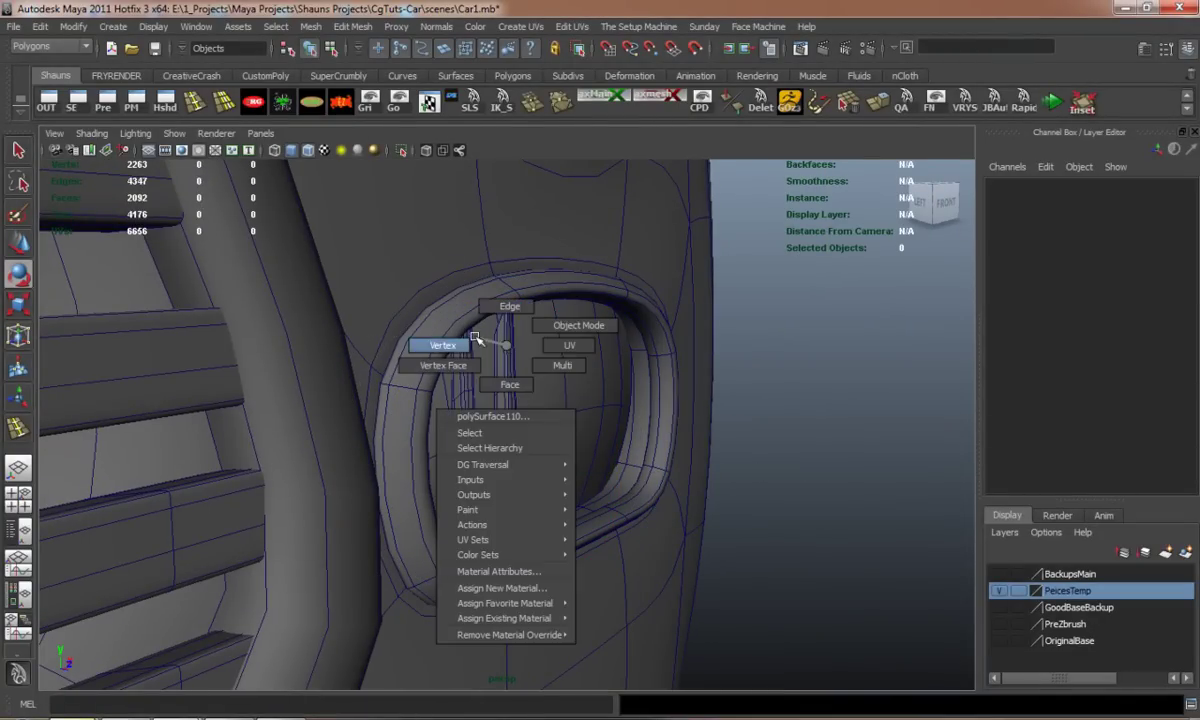
left_click_drag(480, 340, 495, 415, "alt")
right_click_drag(495, 415, 495, 340, "alt")
left_click_drag(495, 340, 619, 447)
key("w")
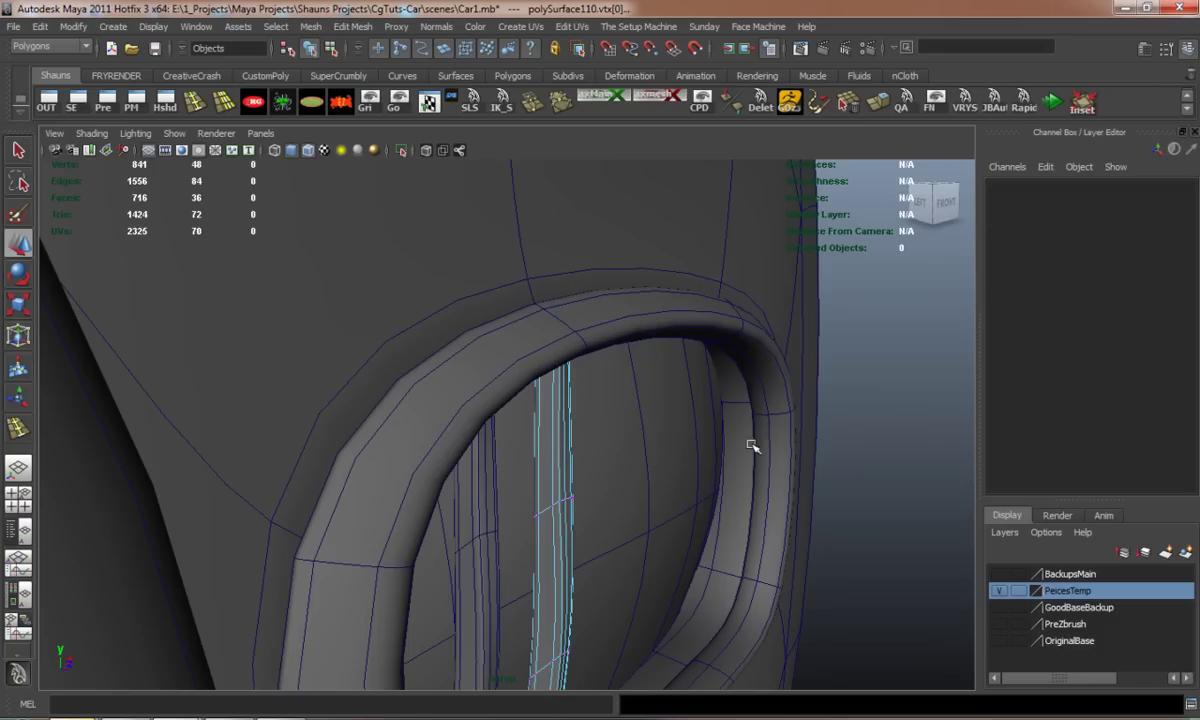
scroll(643, 436, "up", 3)
scroll(660, 432, "up", 2)
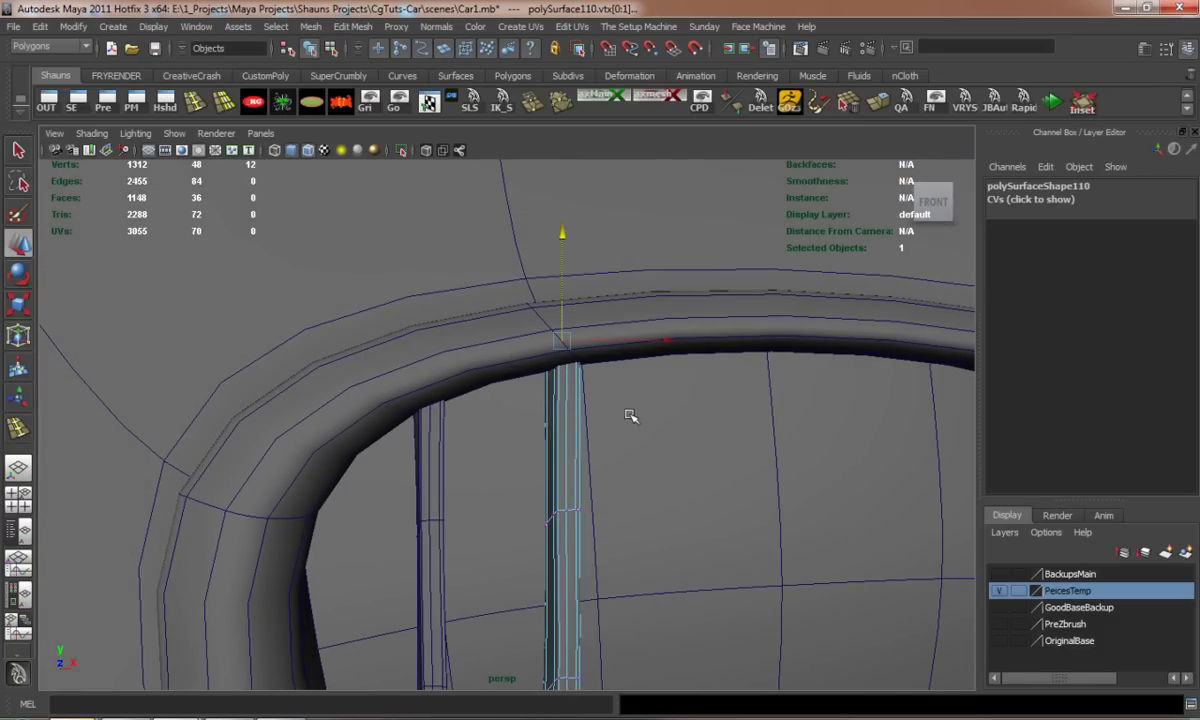
key("r")
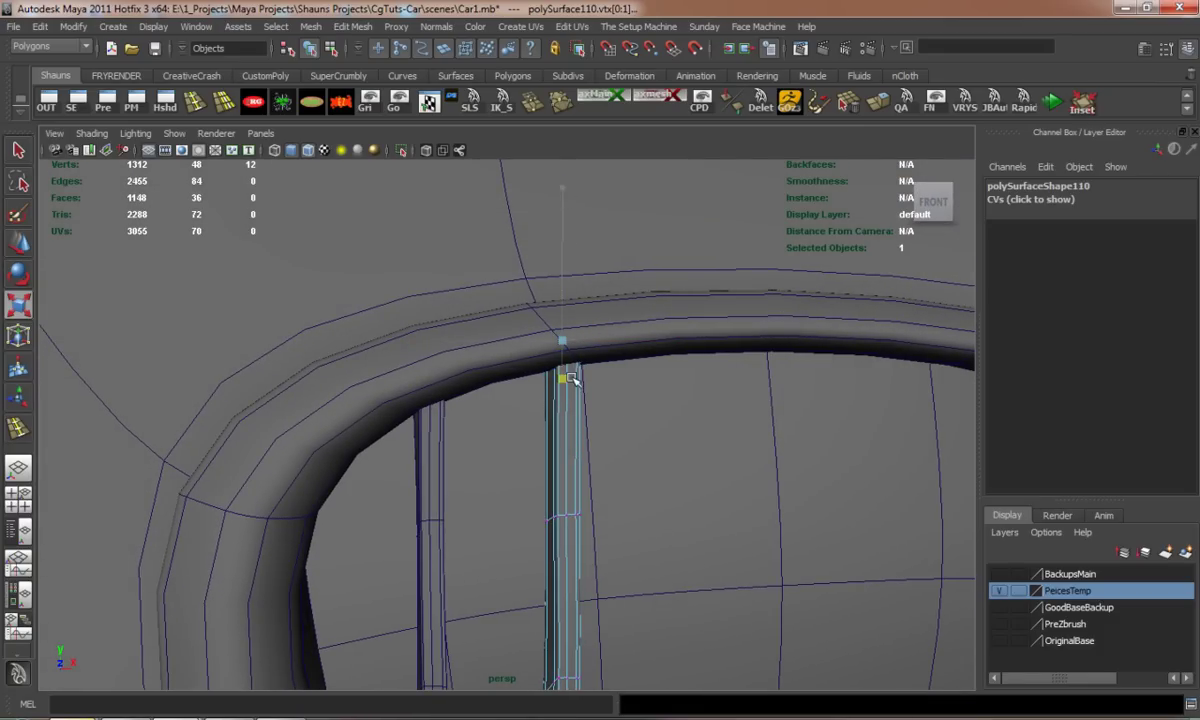
middle_click_drag(593, 558, 505, 532, "alt")
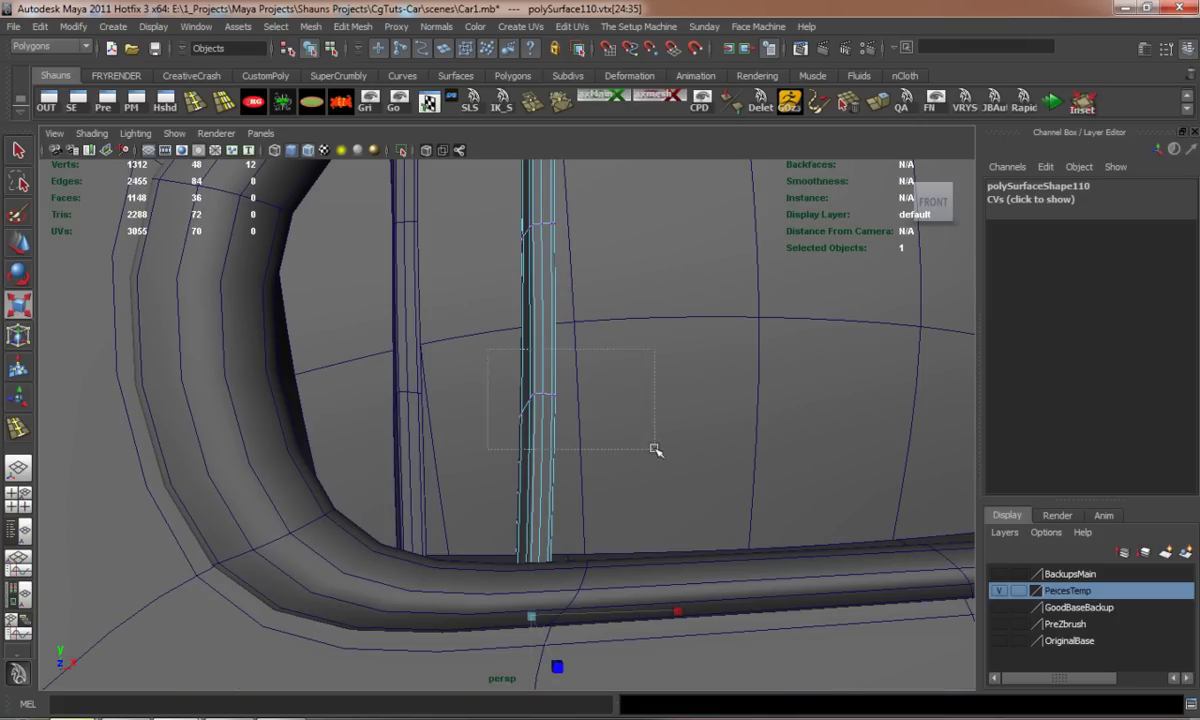
left_click_drag(579, 402, 487, 319, "alt")
key("ctrl+z")
key("ctrl+z")
key("ctrl+z")
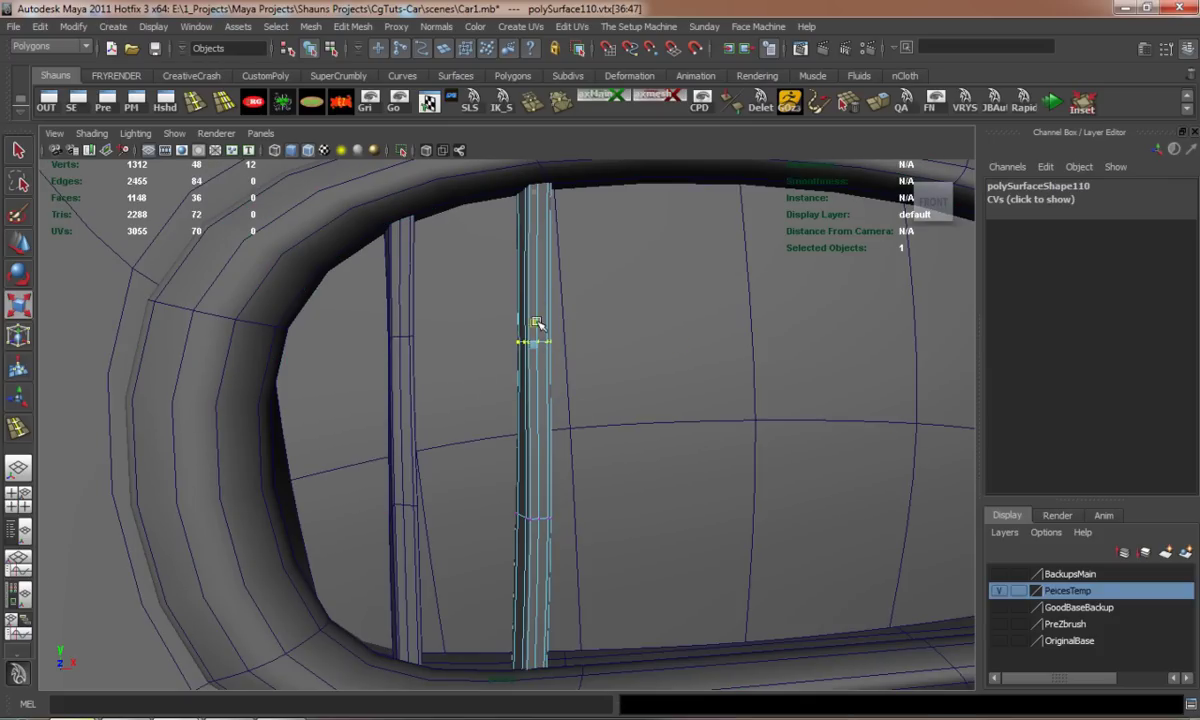
Add an edge loop around the left pillar and reselect the right pillar
right_click_drag(395, 325, 468, 330, "shift")
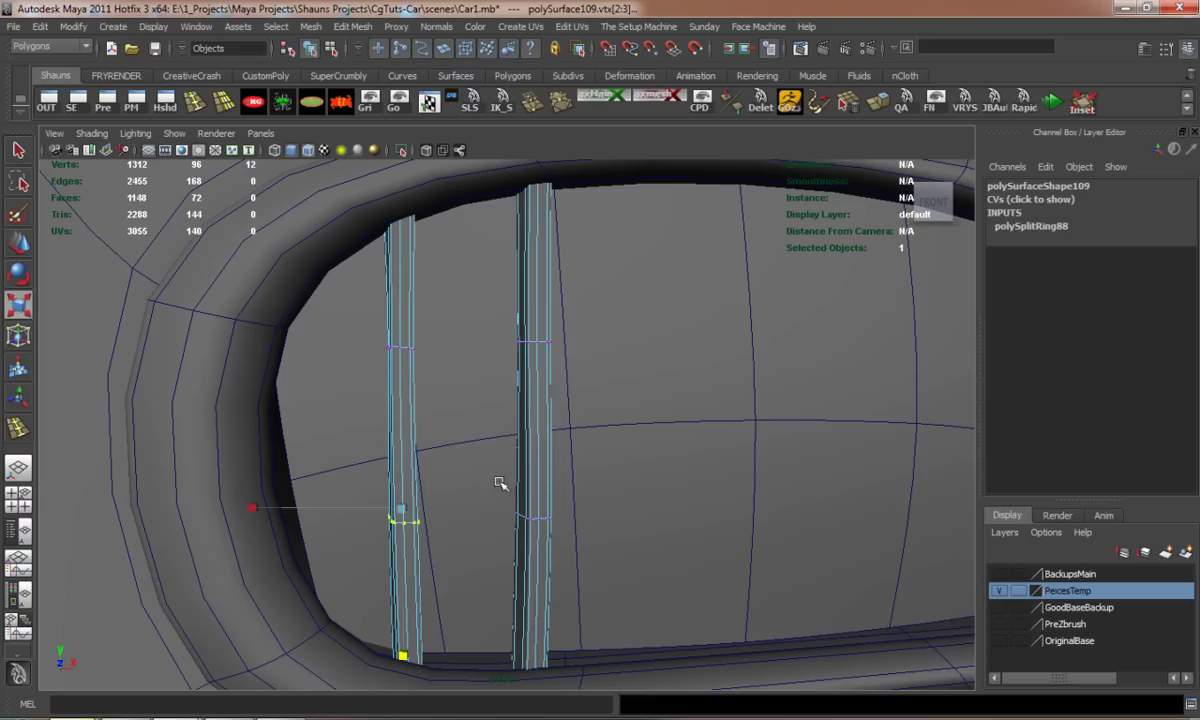
key("F8")
left_click(530, 400)
scroll(540, 450, "down", 5)
left_click_drag(540, 470, 508, 510, "alt")
Create a third bar, slide it right, push it back, and tilt it to the curve
key("w")
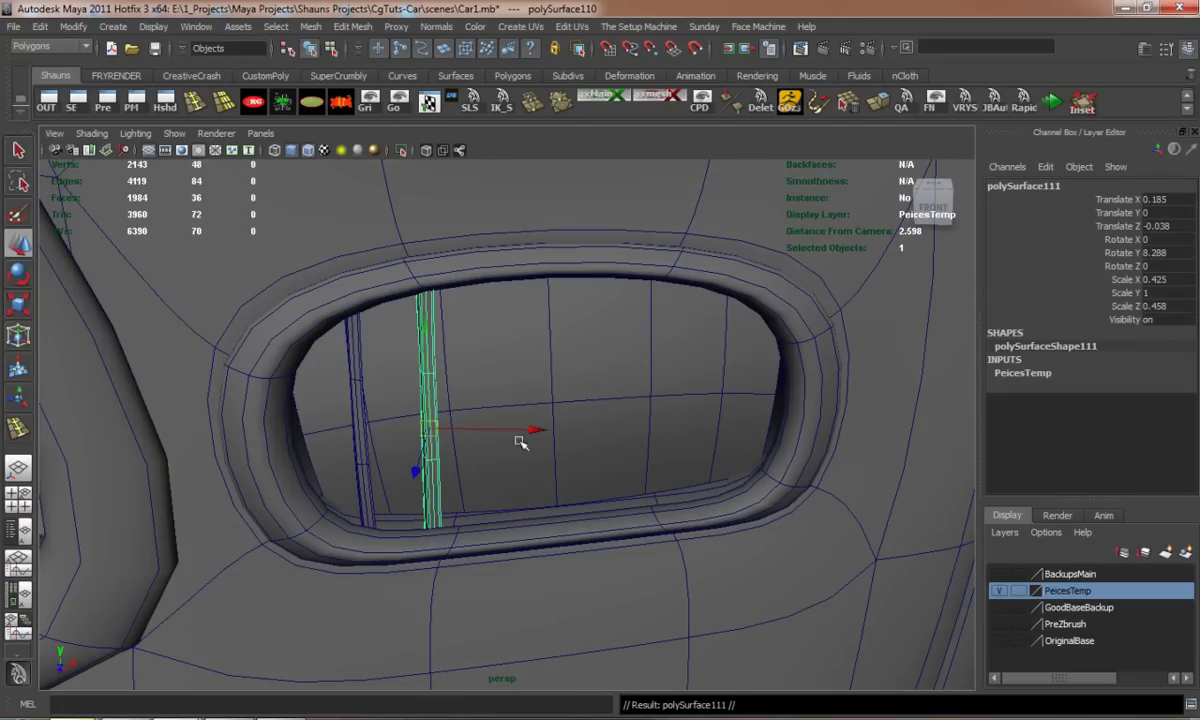
left_click_drag(568, 434, 616, 434)
left_click_drag(503, 462, 495, 455)
key("e")
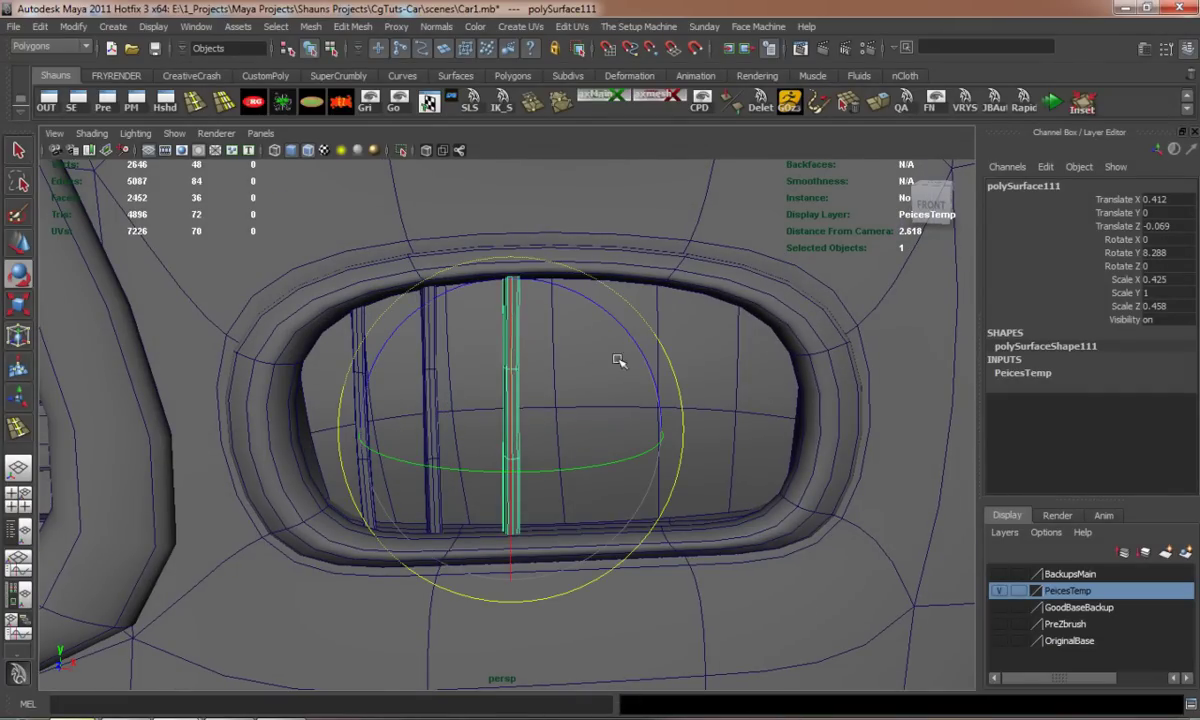
mouse_move(660, 340)
left_mouse_down()
mouse_move(600, 378)
mouse_move(702, 378)
mouse_move(697, 392)
left_mouse_up()
scroll(651, 445, "up", 2)
scroll(637, 436, "up", 2)
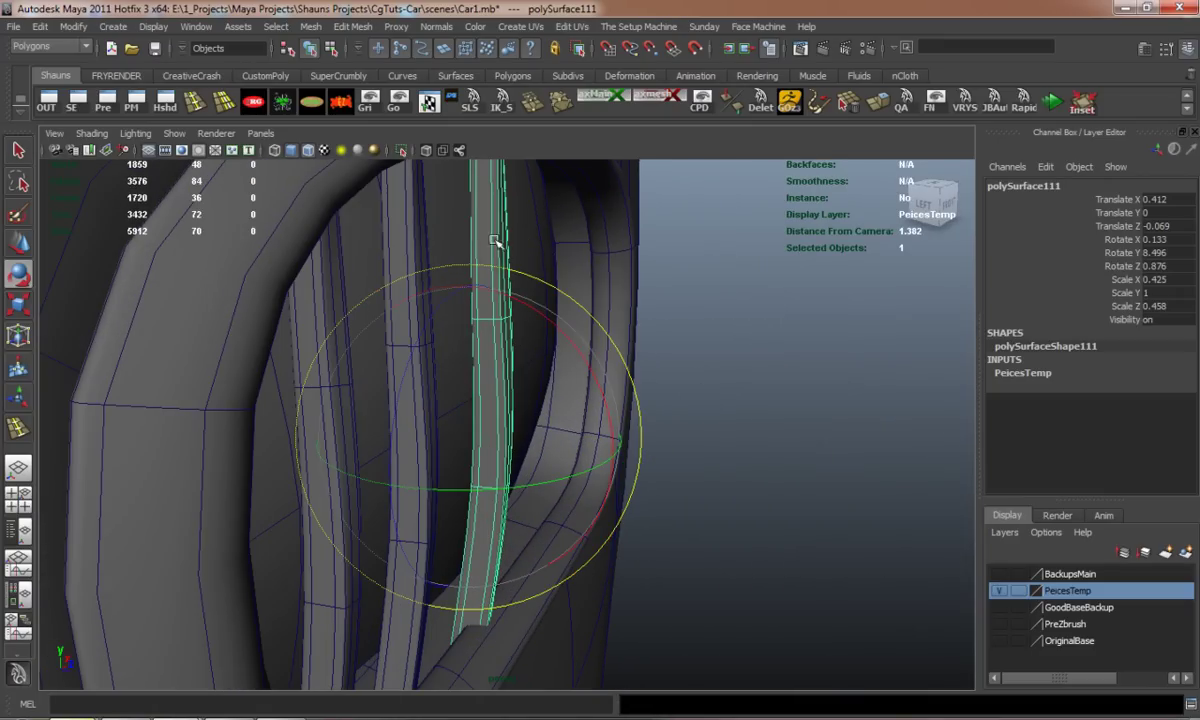
Move a ring of vertices on the third bar to fit the opening
right_click_drag(497, 263, 455, 241)
mouse_move(460, 300)
left_mouse_down()
mouse_move(549, 337)
mouse_move(555, 325)
mouse_move(400, 379)
mouse_move(276, 355)
mouse_move(402, 348)
mouse_move(498, 420)
left_mouse_up()
key("w")
right_click(506, 422)
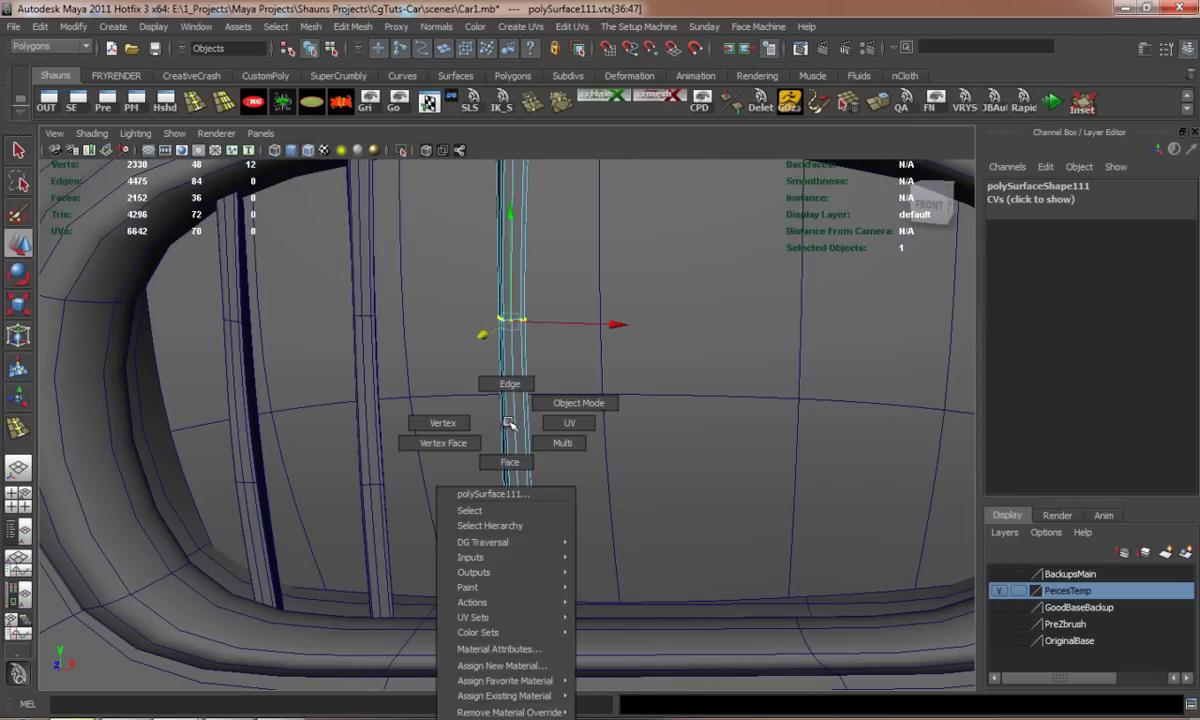
scroll(580, 455, "down", 5)
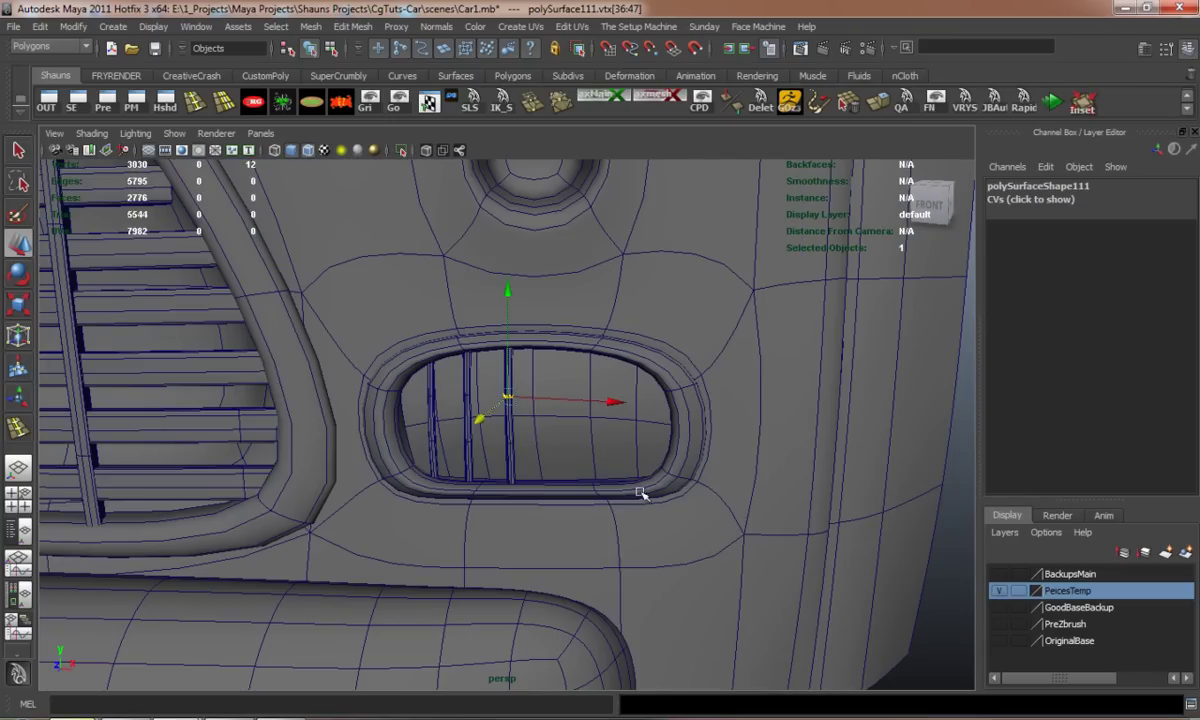
left_click(955, 535)
scroll(755, 482, "up", 3)
scroll(637, 477, "up", 1)
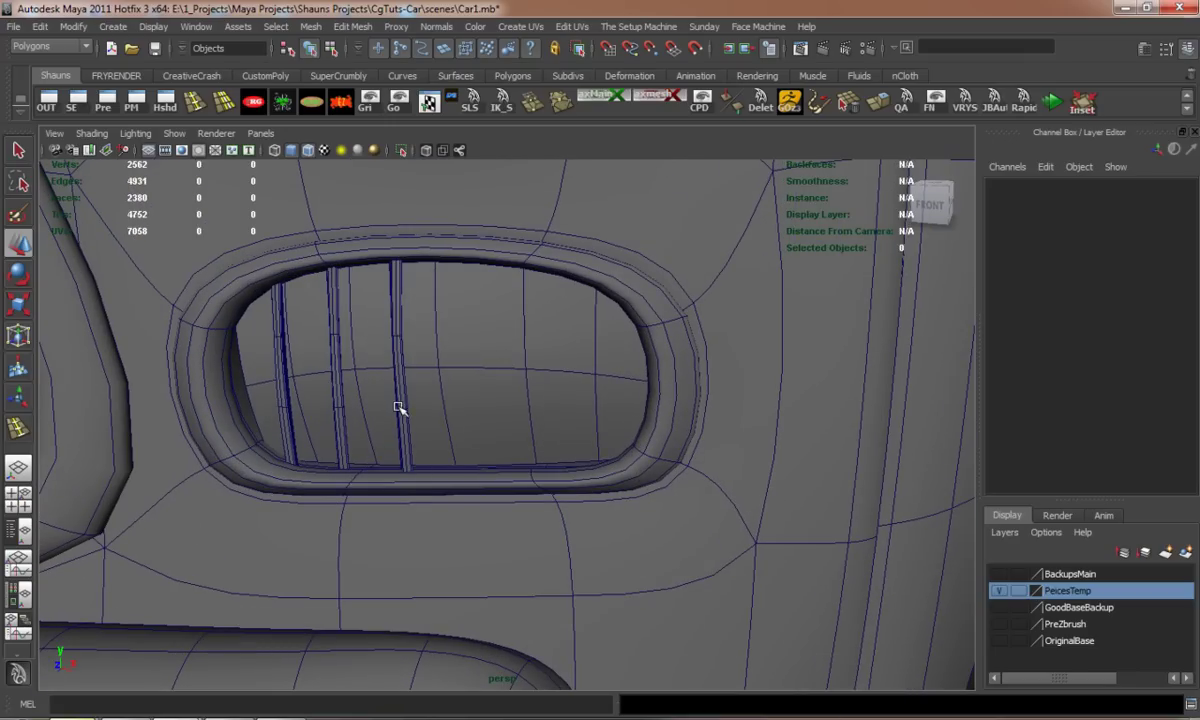
Select all three grille bars together
left_click(398, 408)
left_click(335, 392, "shift")
left_click(280, 375, "shift")
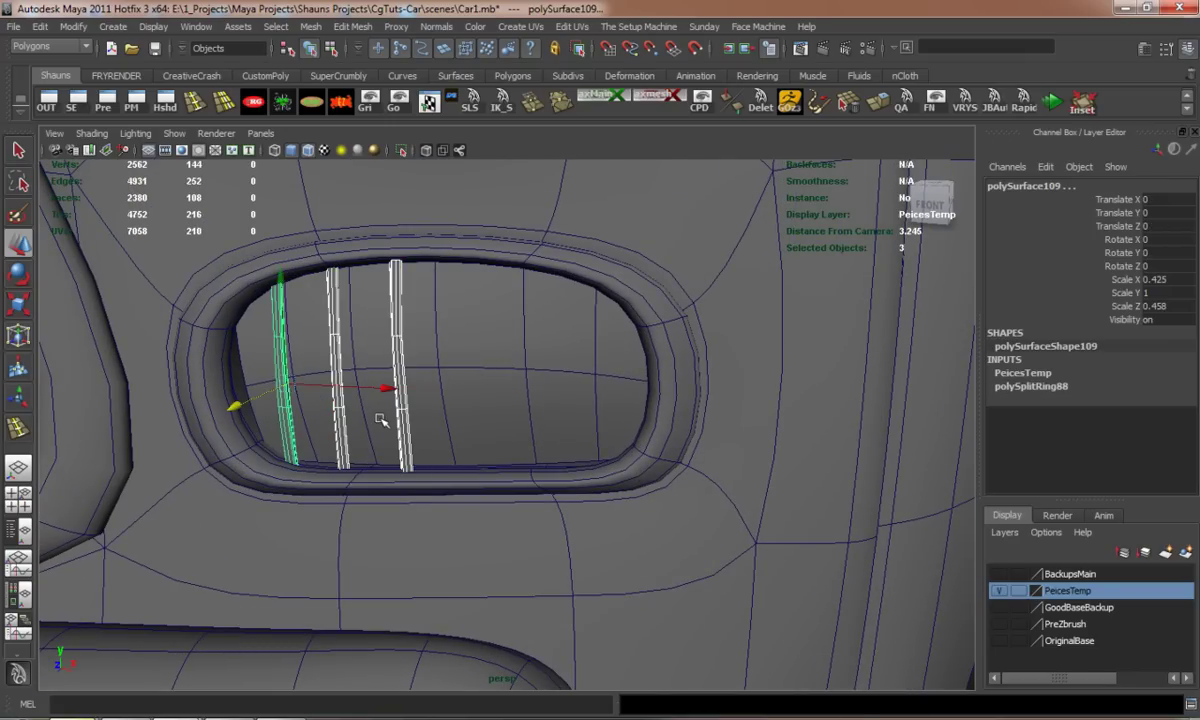
Duplicate the three bars, move the copies to the right, and push one back in depth
key("ctrl+d")
mouse_move(385, 390)
left_mouse_down()
mouse_move(581, 407)
mouse_move(562, 418)
mouse_move(554, 402)
mouse_move(635, 460)
mouse_move(521, 462)
mouse_move(442, 423)
mouse_move(467, 404)
mouse_move(570, 423)
mouse_move(585, 483)
mouse_move(531, 476)
left_mouse_up()
left_click(503, 392)
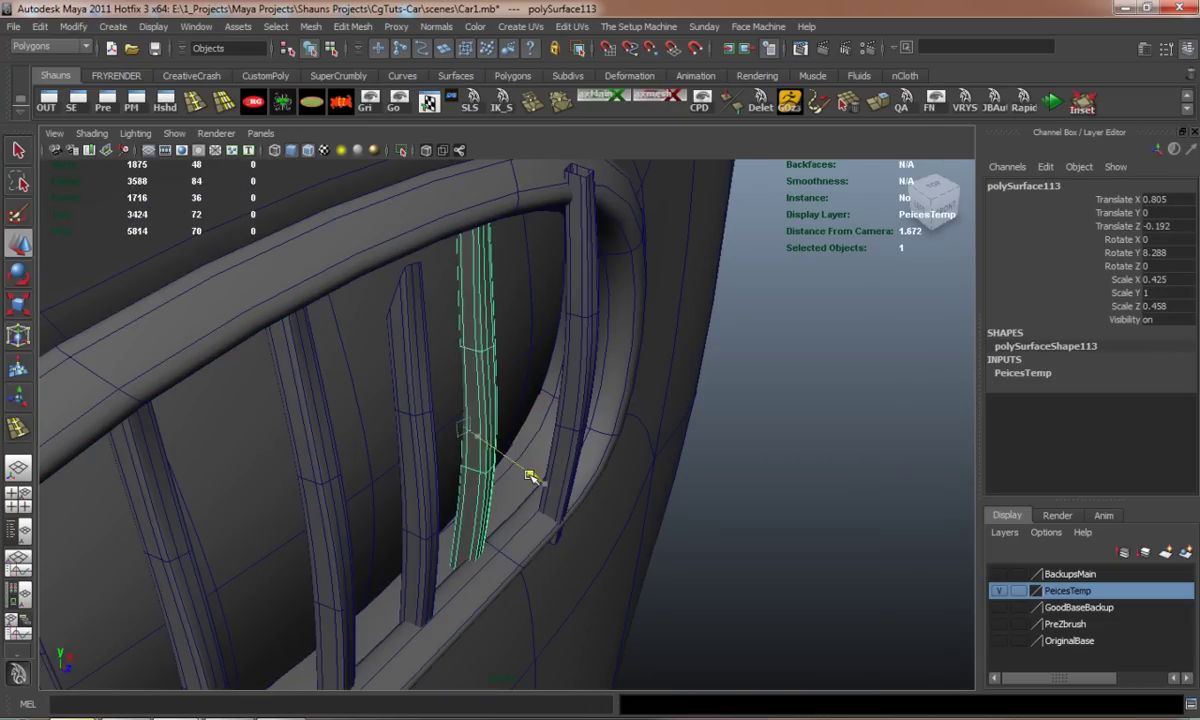
left_click(586, 375)
mouse_move(633, 437)
left_mouse_down()
mouse_move(605, 417)
mouse_move(536, 420)
mouse_move(467, 397)
mouse_move(536, 437)
mouse_move(496, 429)
mouse_move(470, 346)
left_mouse_up()
Scale a bar's top vertices inward so it fits snugly under the rim
right_click_drag(468, 343, 425, 335)
mouse_move(522, 300)
left_mouse_down()
mouse_move(480, 250)
mouse_move(549, 442)
mouse_move(513, 296)
left_mouse_up()
key("r")
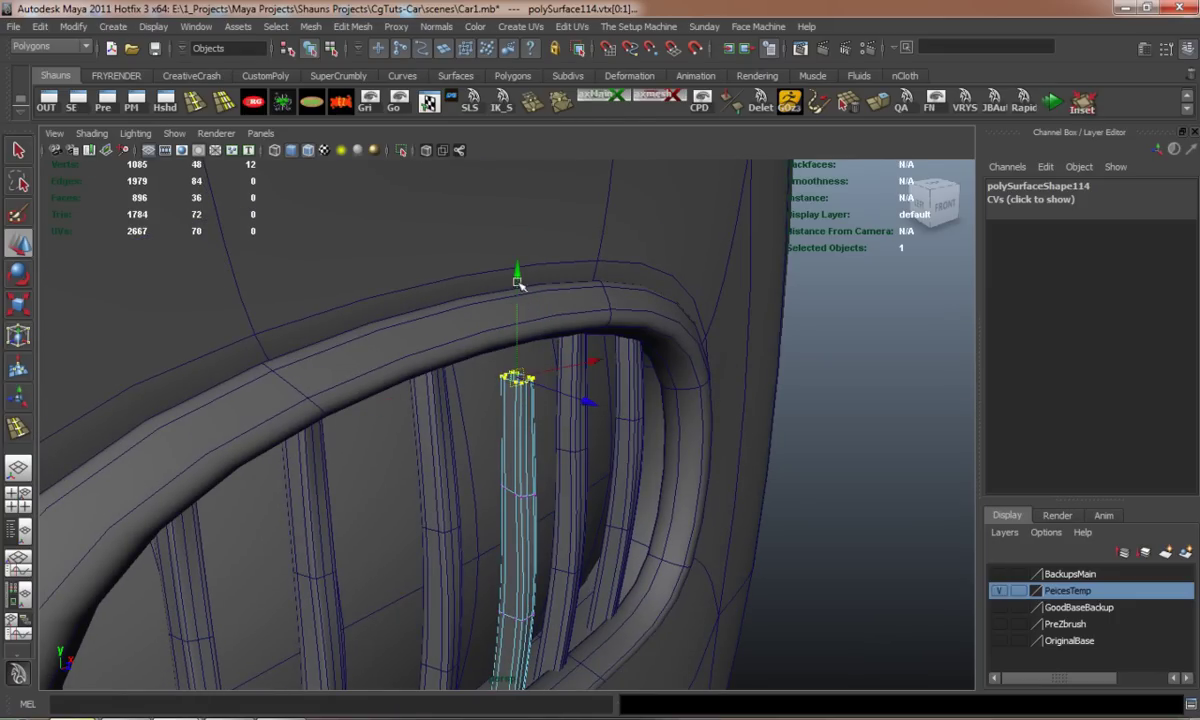
mouse_move(520, 200)
left_mouse_down("alt")
mouse_move(549, 329)
mouse_move(521, 413)
left_mouse_up("alt")
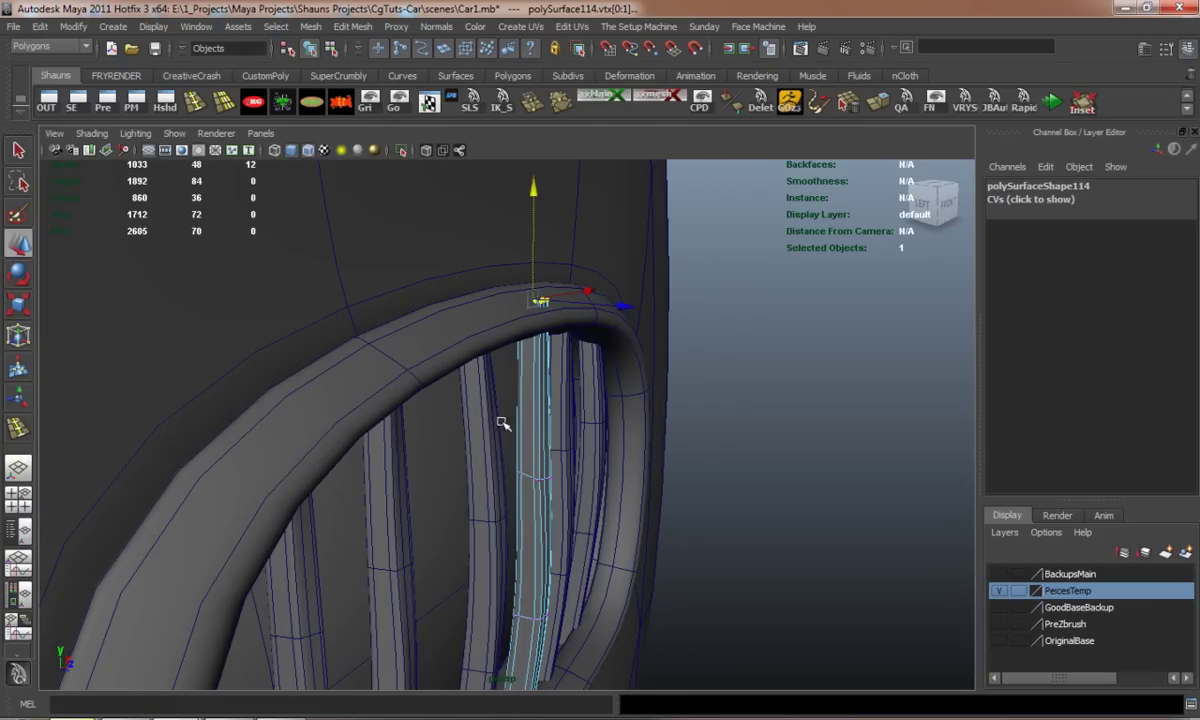
left_click_drag(624, 500, 540, 480)
left_click(758, 504)
mouse_move(758, 504)
left_mouse_down("alt")
mouse_move(667, 485)
mouse_move(500, 335)
left_mouse_up("alt")
Select another bar's top vertices and review the six-bar grille from several angles
left_click(500, 291)
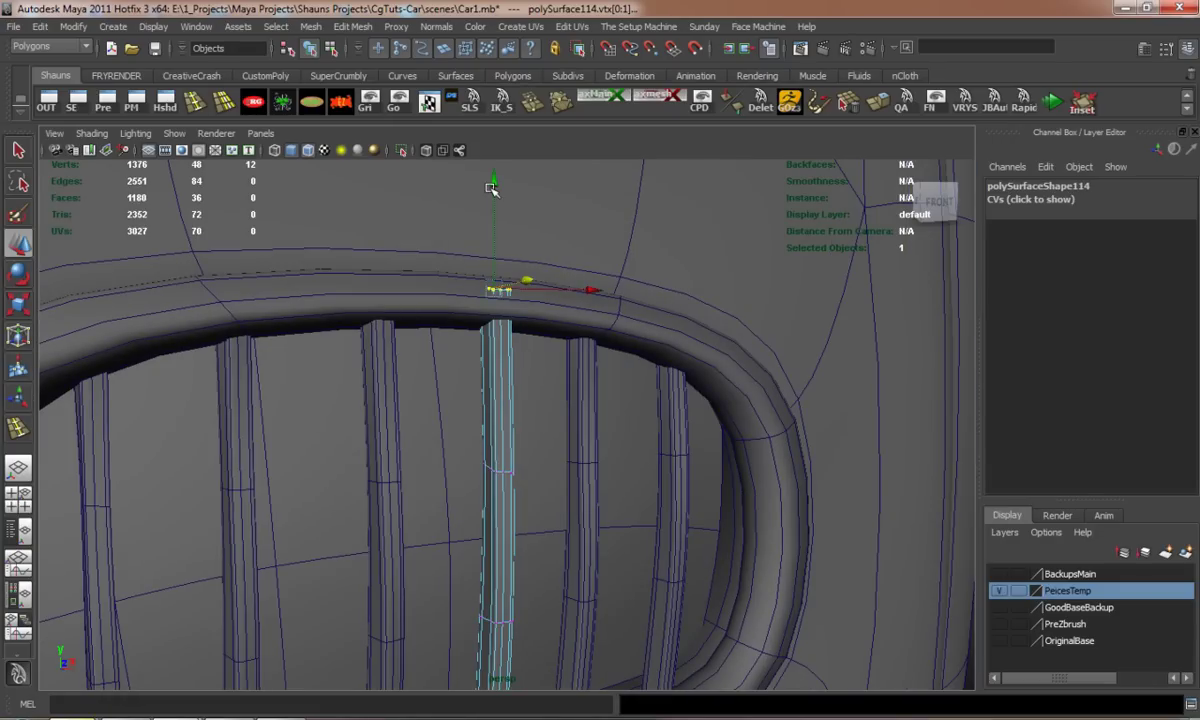
mouse_move(559, 277)
left_mouse_down("alt")
mouse_move(497, 416)
mouse_move(654, 420)
mouse_move(584, 488)
mouse_move(522, 504)
mouse_move(527, 437)
left_mouse_up("alt")
scroll(504, 428, "down", 2)
scroll(528, 402, "down", 5)
left_click(654, 420)
scroll(560, 443, "up", 3)
mouse_move(474, 471)
left_mouse_down("alt")
mouse_move(284, 474)
mouse_move(464, 477)
left_mouse_up("alt")
scroll(458, 453, "down", 1)
scroll(458, 453, "down", 5)
scroll(464, 477, "up", 5)
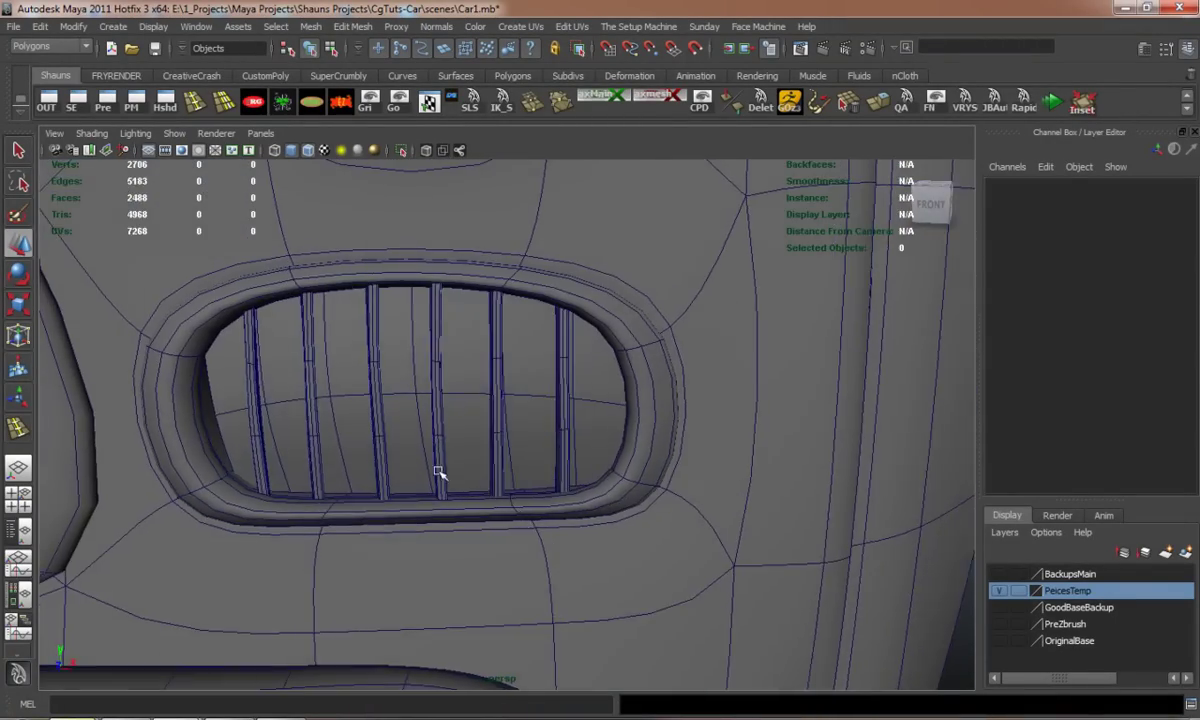
scroll(525, 469, "up", 2)
Slide one grille bar's bottom vertices sideways against the rim, then return to object mode
scroll(533, 454, "up", 1)
mouse_move(533, 454)
left_mouse_down("alt")
mouse_move(616, 455)
mouse_move(501, 517)
left_mouse_up("alt")
left_click(480, 522)
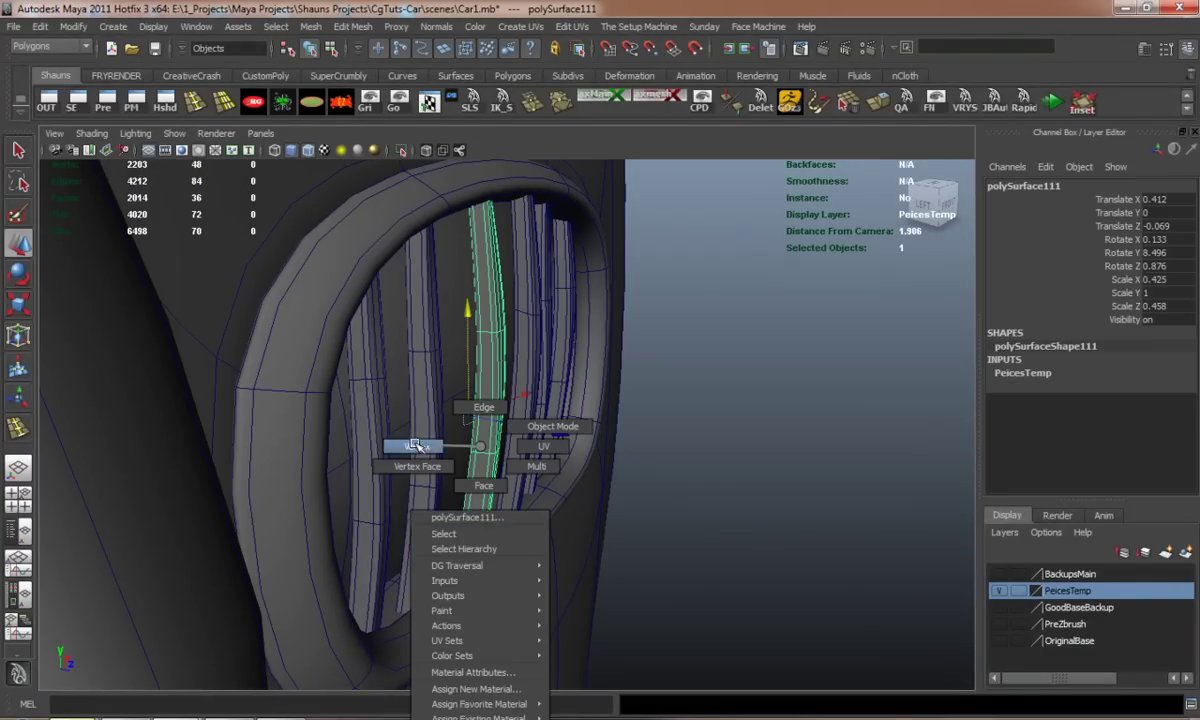
right_click_drag(480, 522, 410, 450)
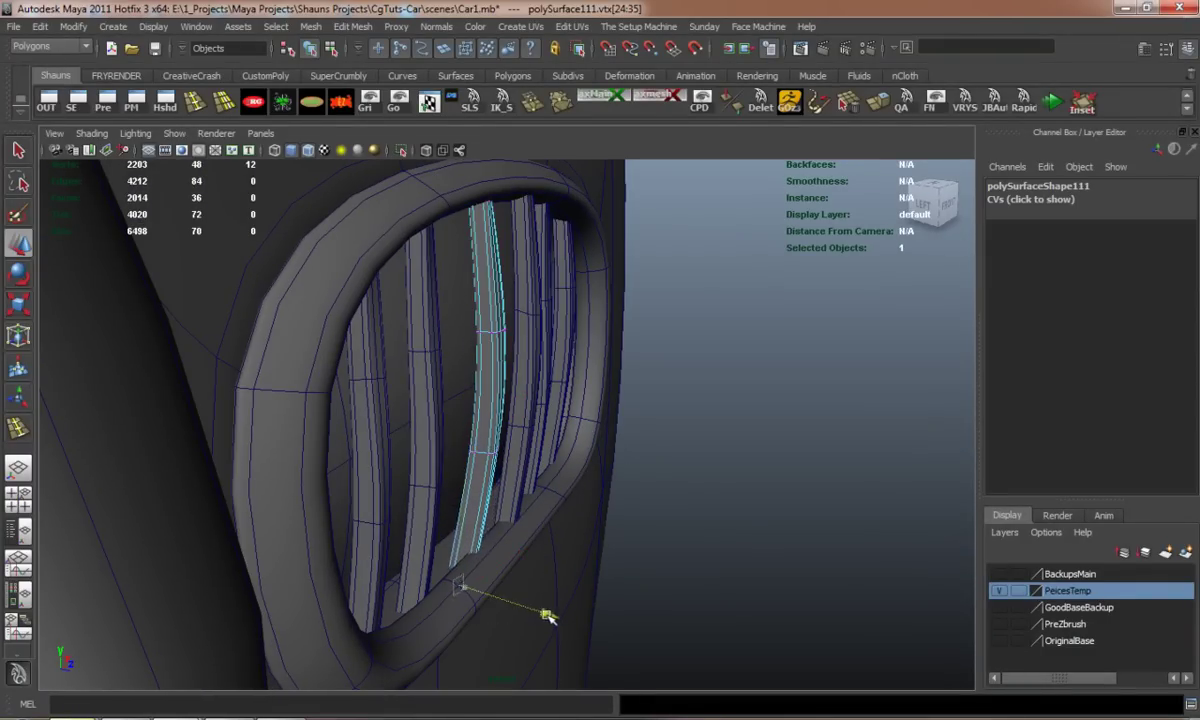
right_click_drag(497, 424, 549, 394)
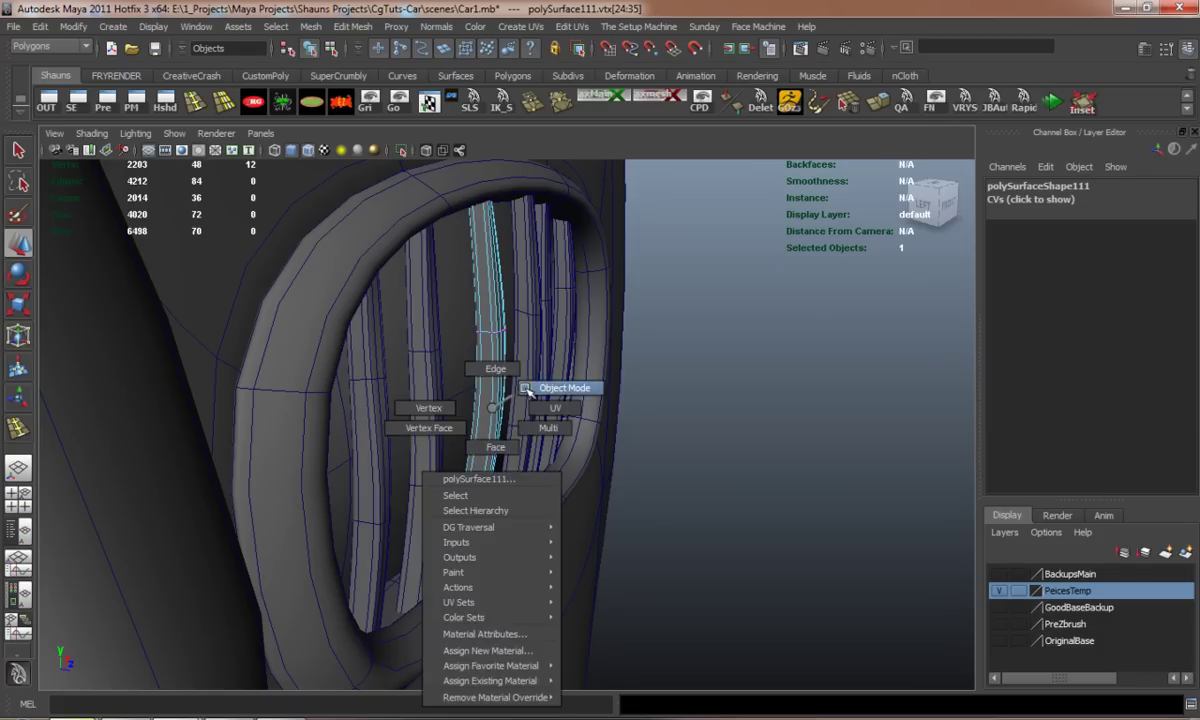
left_click(771, 469)
left_click_drag(651, 498, 427, 503, "alt")
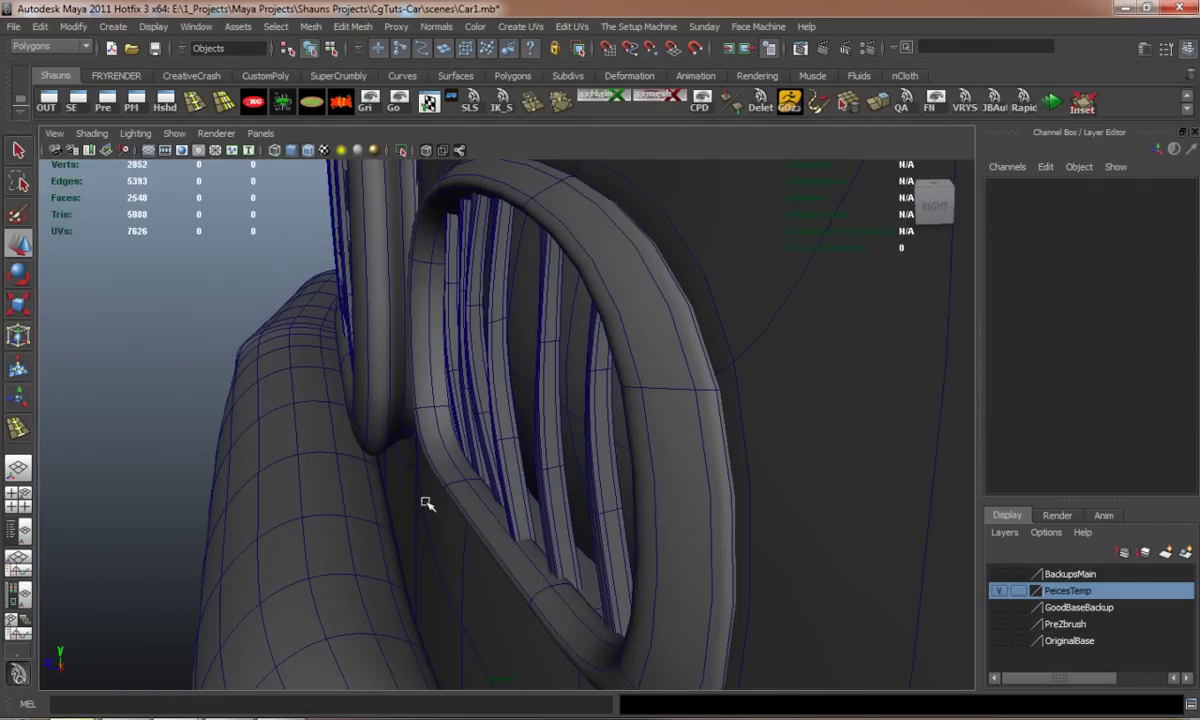
right_click_drag(490, 445, 447, 453)
mouse_move(447, 453)
left_mouse_down("alt")
mouse_move(453, 509)
mouse_move(553, 527)
mouse_move(527, 505)
left_mouse_up("alt")
left_click_drag(445, 491, 475, 489)
right_click_drag(510, 308, 612, 306)
Zoom out to a three-quarter view of the whole car with the finished grille
mouse_move(612, 306)
left_mouse_down("alt")
mouse_move(496, 418)
mouse_move(177, 420)
mouse_move(301, 457)
mouse_move(367, 506)
left_mouse_up("alt")
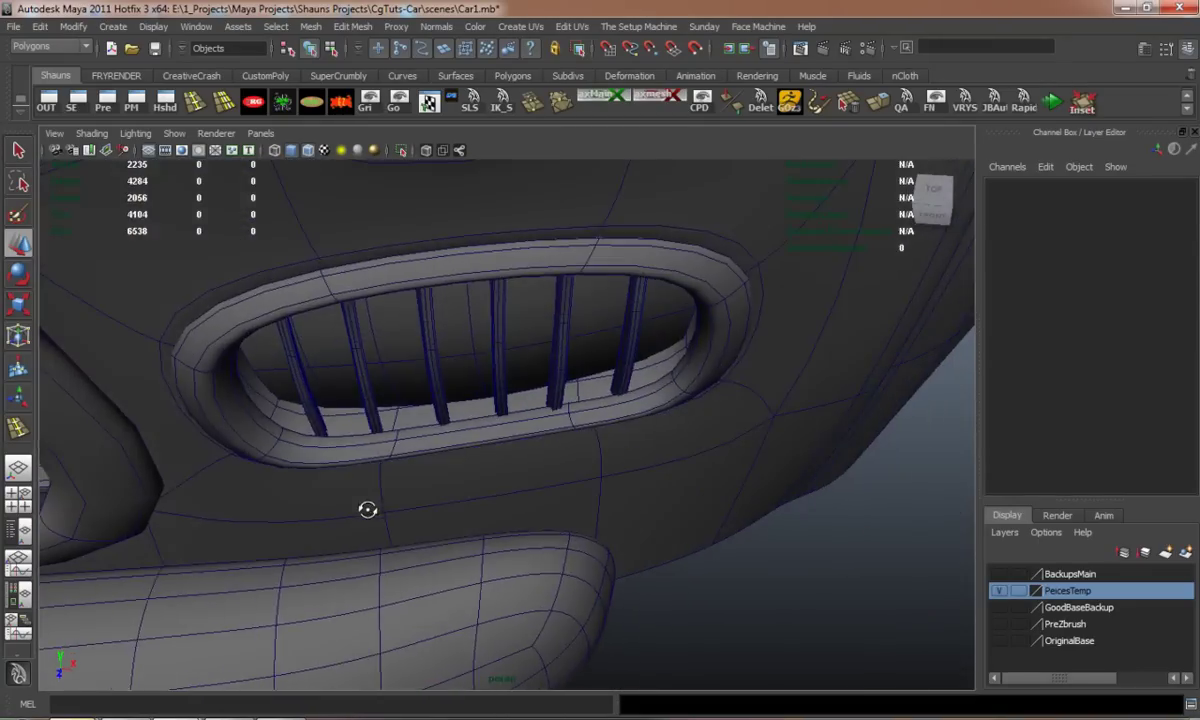
scroll(386, 415, "down", 5)
scroll(393, 414, "down", 2)
scroll(442, 503, "down", 2)
mouse_move(461, 525)
left_mouse_down("alt")
mouse_move(489, 526)
mouse_move(428, 527)
mouse_move(463, 533)
left_mouse_up("alt")
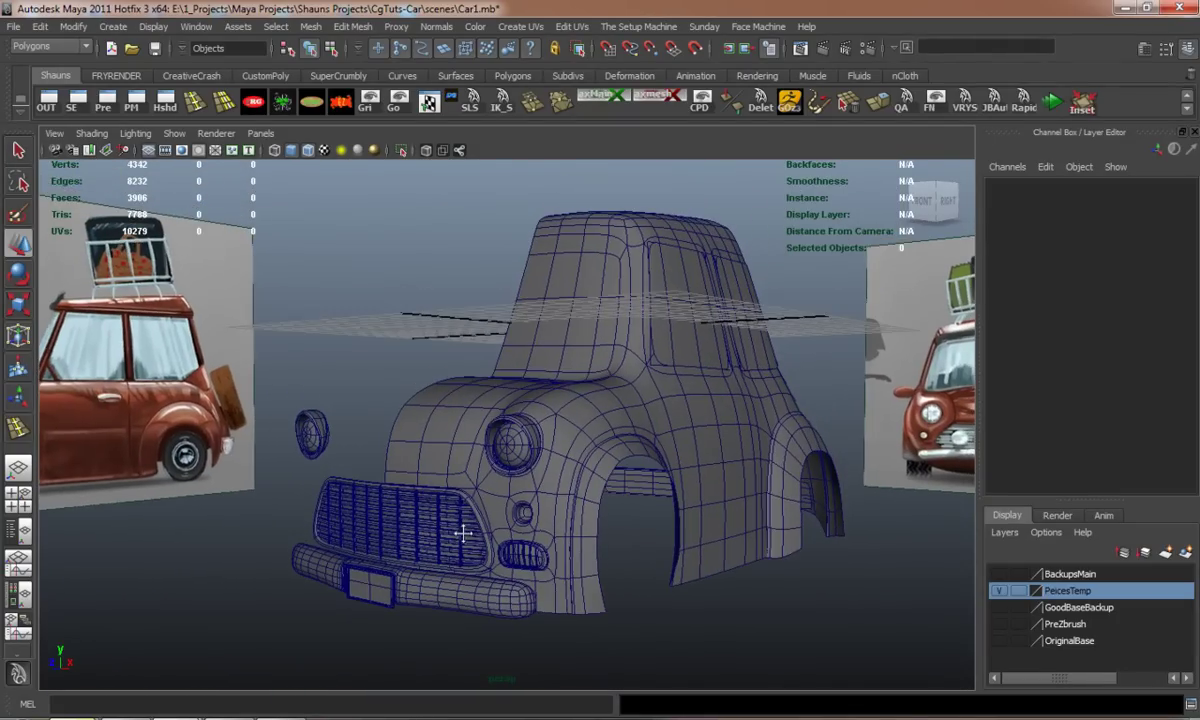